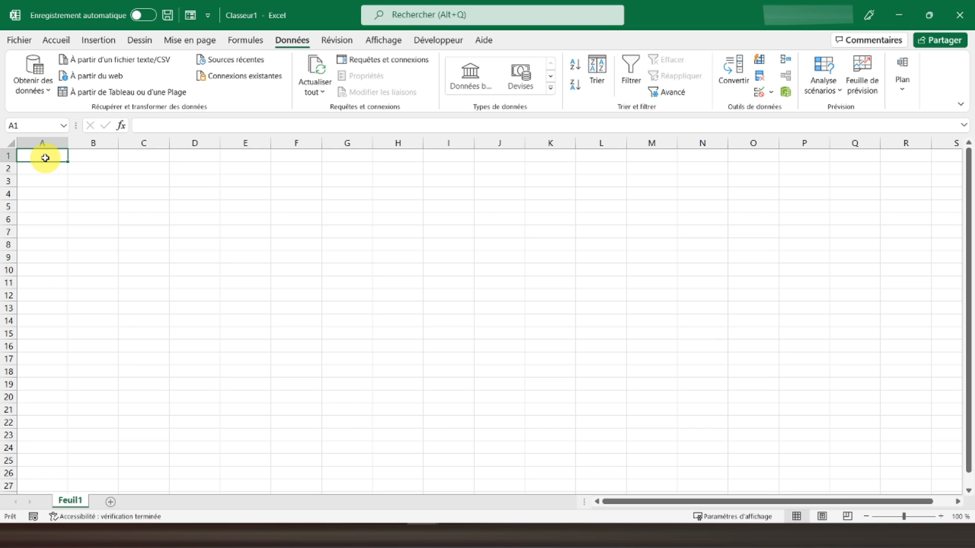
- Rename the sheet Feuil1 as "Tableau de bord"
{"action": "double_click", "coordinate": [71, 501]}
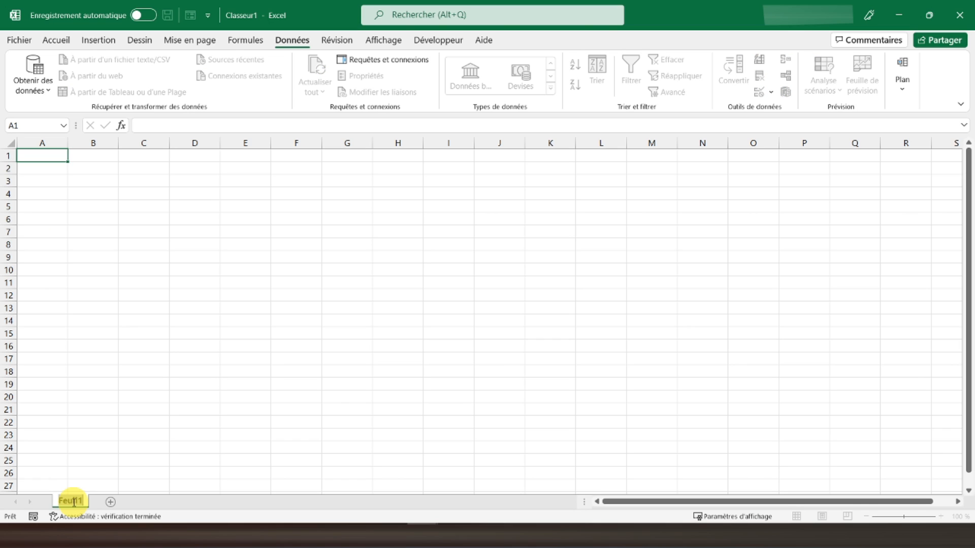
{"action": "type", "text": "Tableau de bord"}
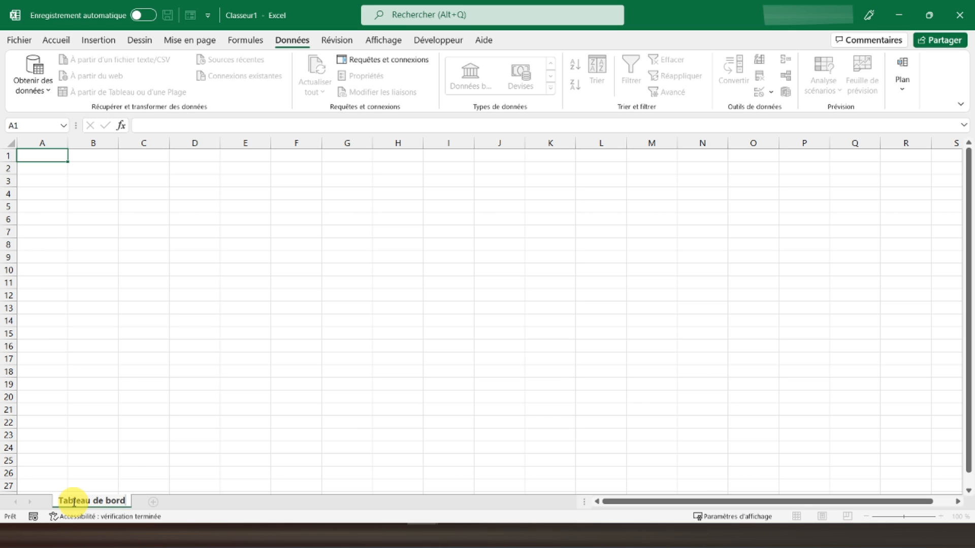
{"action": "key", "text": "Return"}
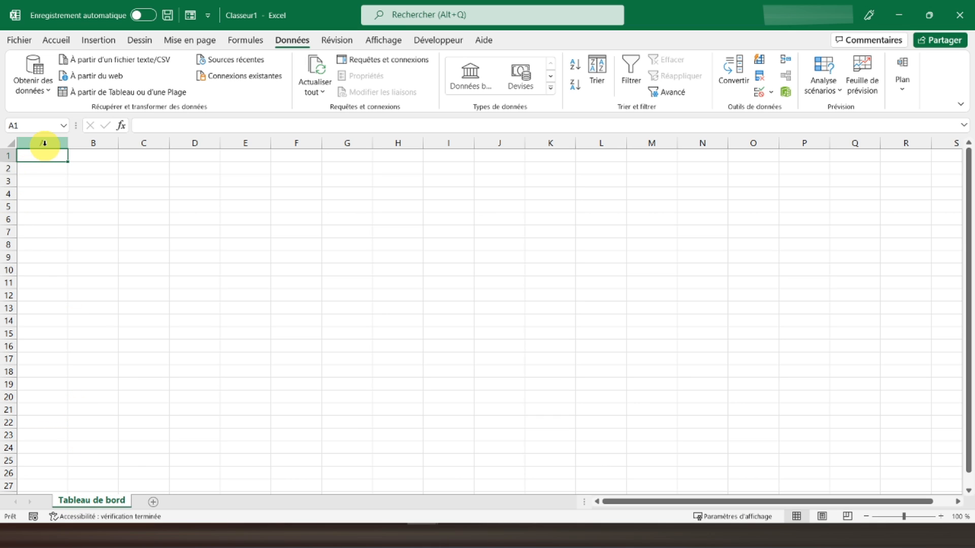
- Fill the whole of column A with black on the Tableau de bord sheet
{"action": "left_click", "coordinate": [45, 144]}
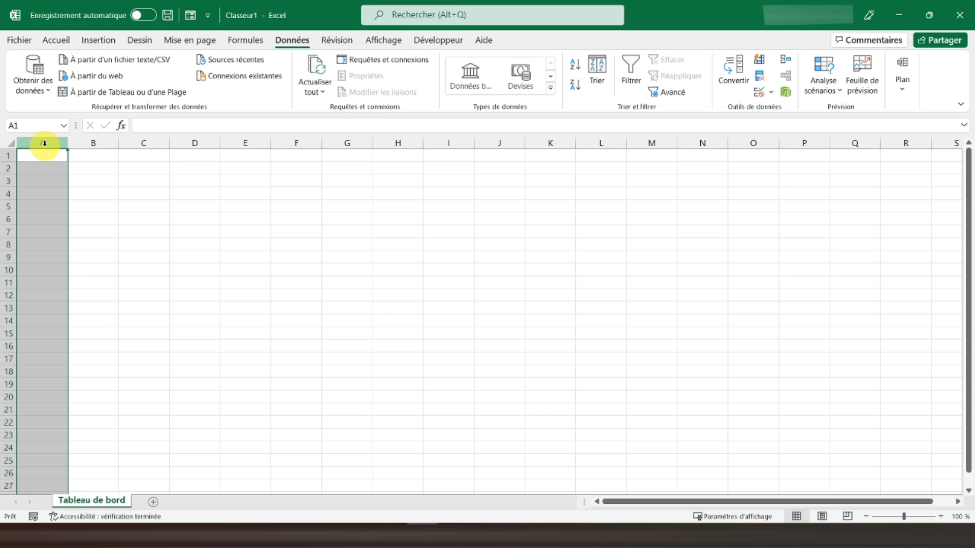
{"action": "left_click", "coordinate": [62, 43]}
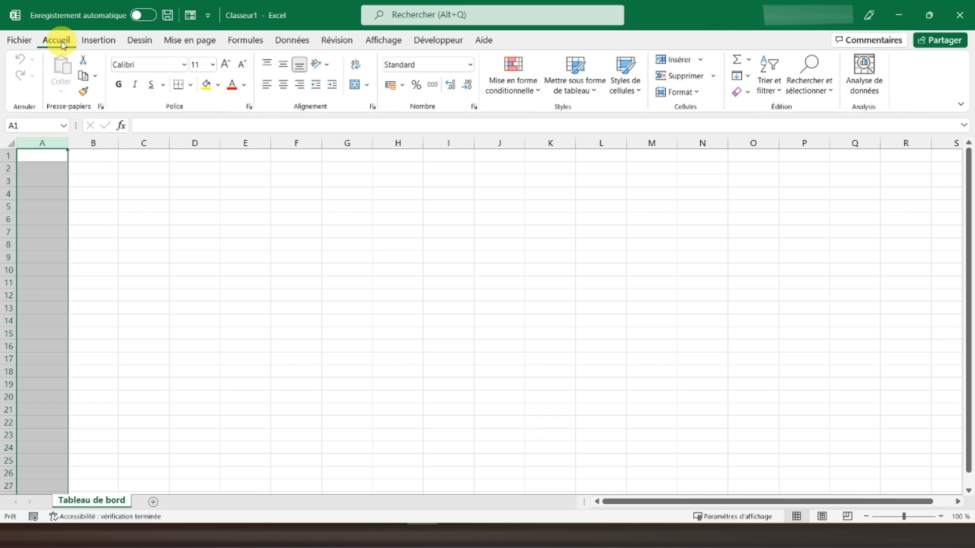
{"action": "left_click", "coordinate": [218, 85]}
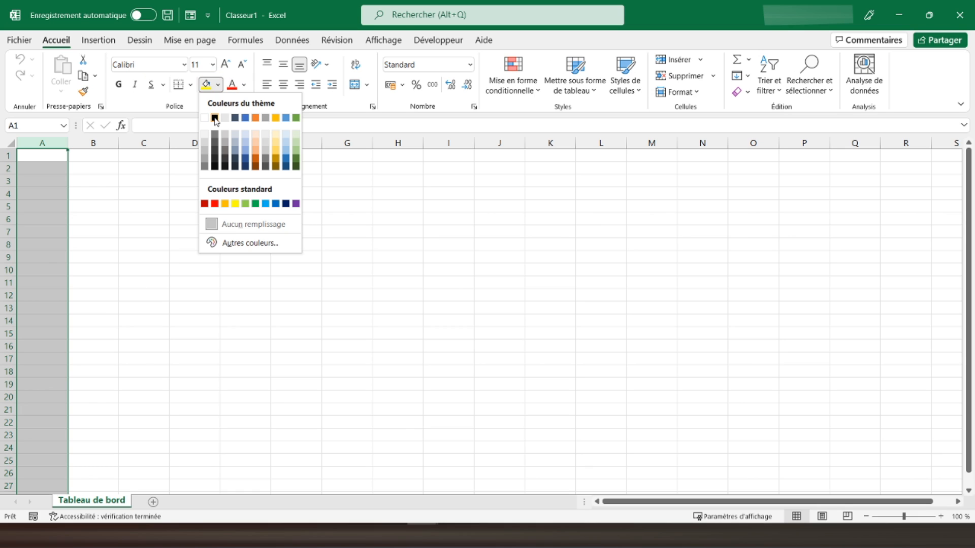
{"action": "left_click", "coordinate": [214, 119]}
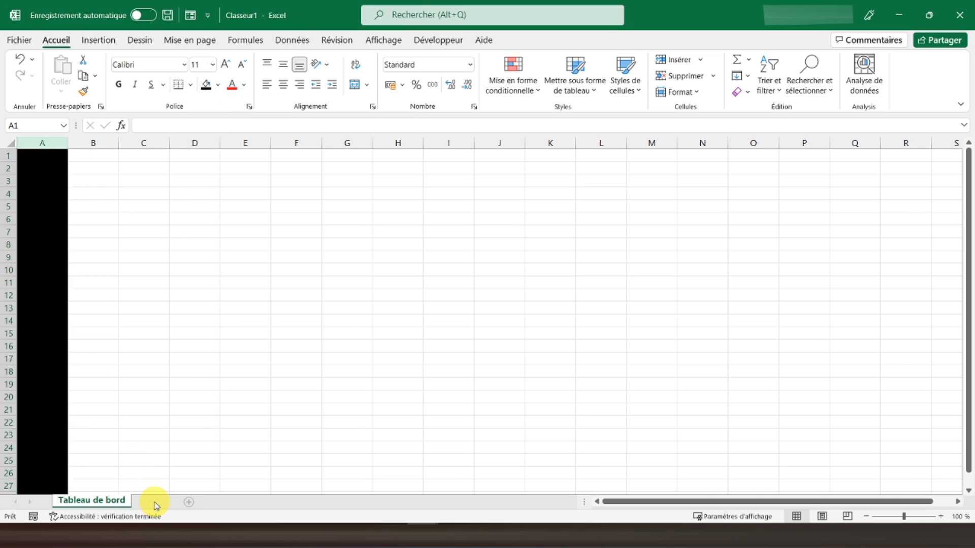
- Add two new sheets to the workbook and rename Feuil2 as "Journal des consommations"
{"action": "left_click", "coordinate": [189, 502]}
{"action": "left_click", "coordinate": [189, 503]}
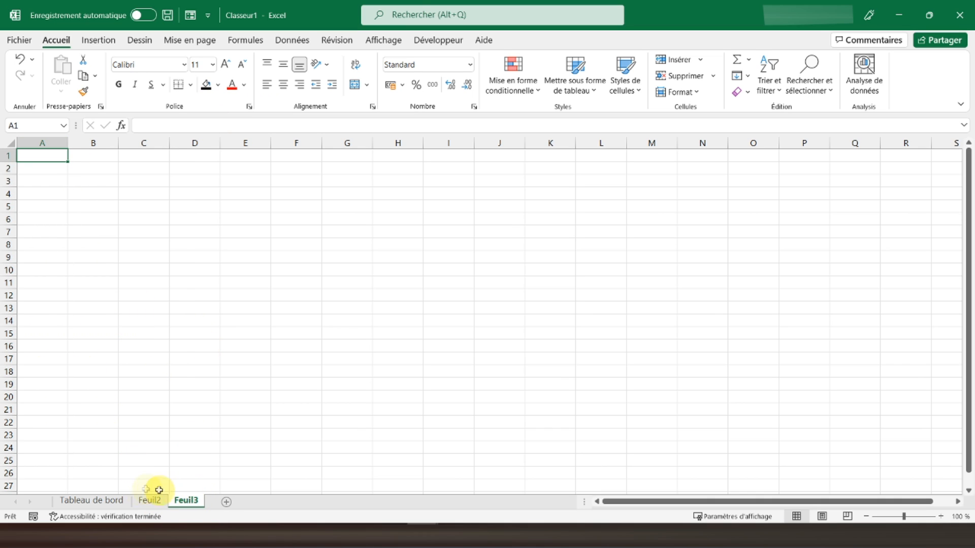
{"action": "left_click", "coordinate": [148, 500]}
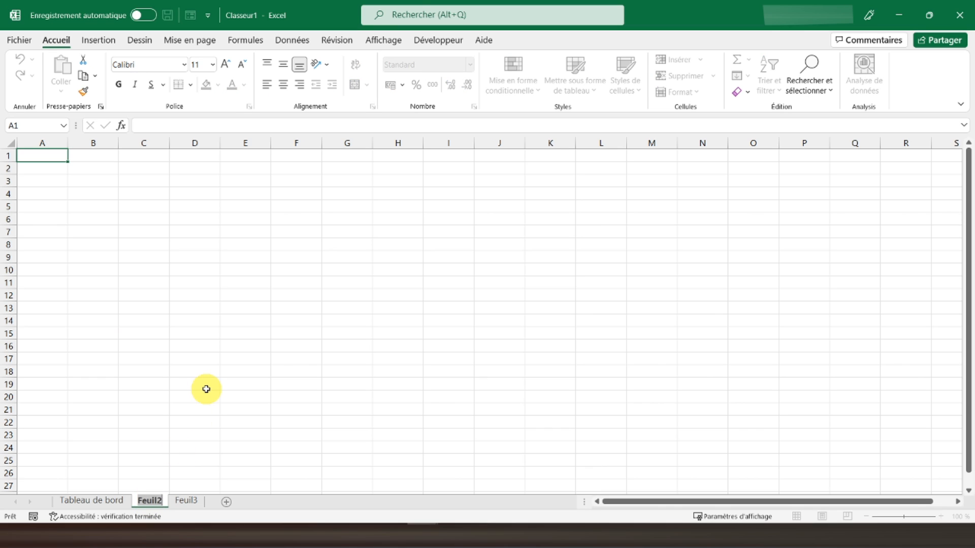
{"action": "key", "text": "alt+h"}
{"action": "type", "text": "orJournal"}
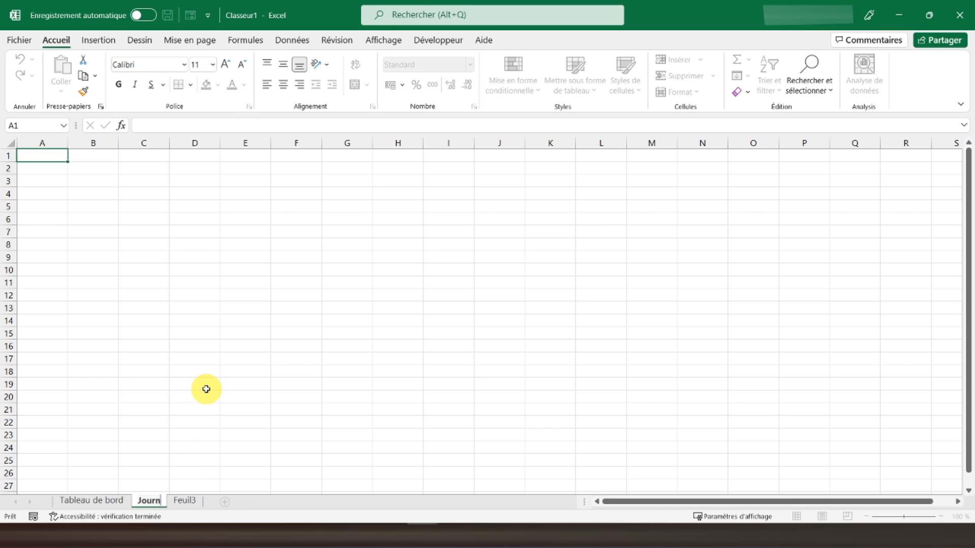
{"action": "type", "text": " des conso"}
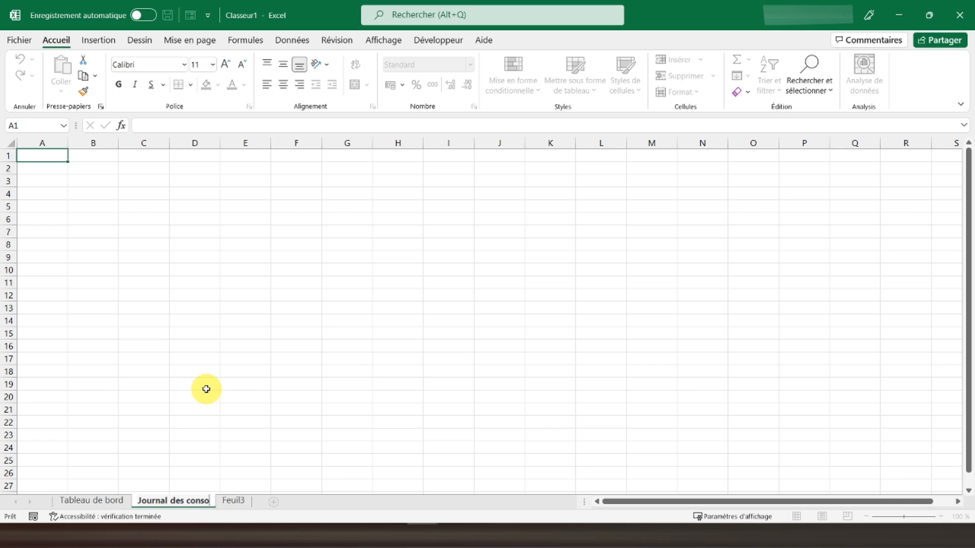
{"action": "type", "text": "mmations"}
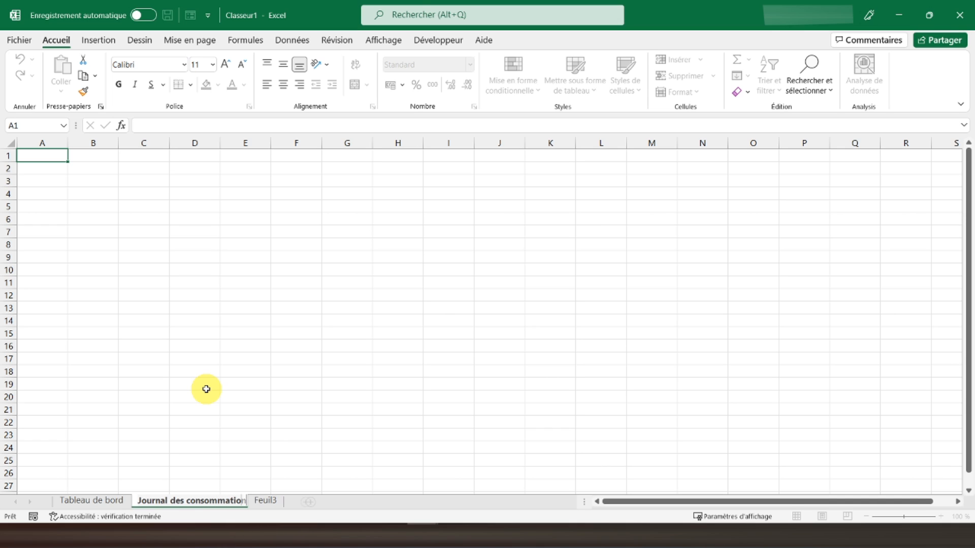
- Rename the sheet Feuil3 as "Paramètres"
{"action": "left_click", "coordinate": [274, 500]}
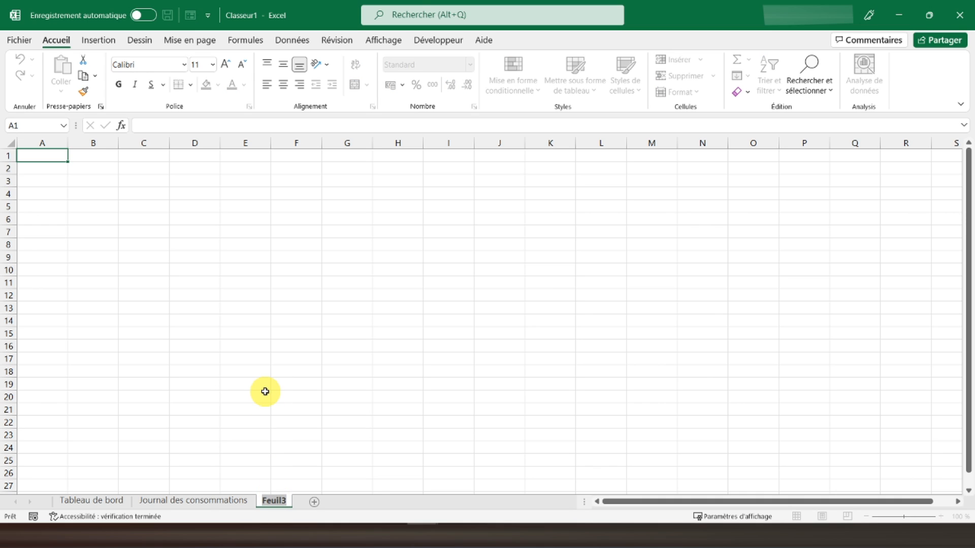
{"action": "type", "text": "Paramè"}
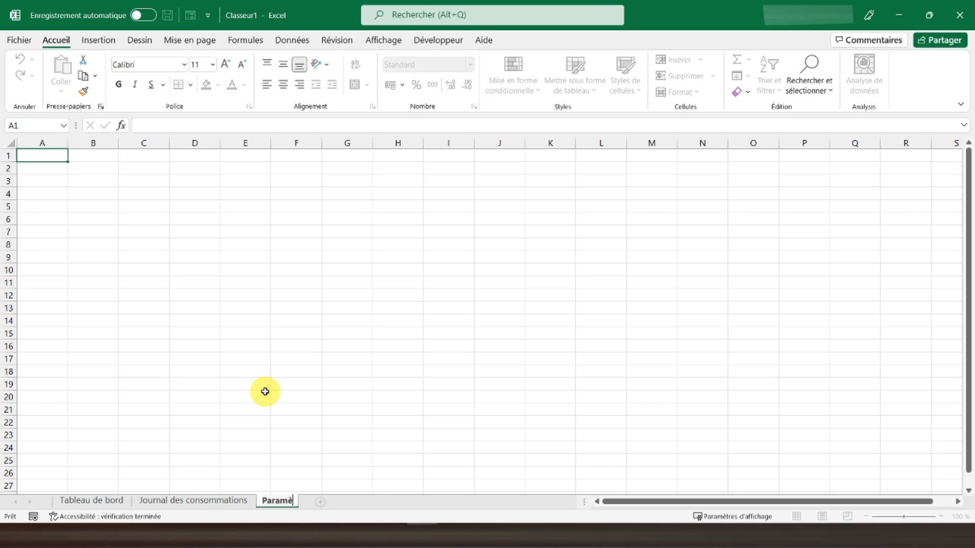
{"action": "type", "text": "tres"}
{"action": "key", "text": "Return"}
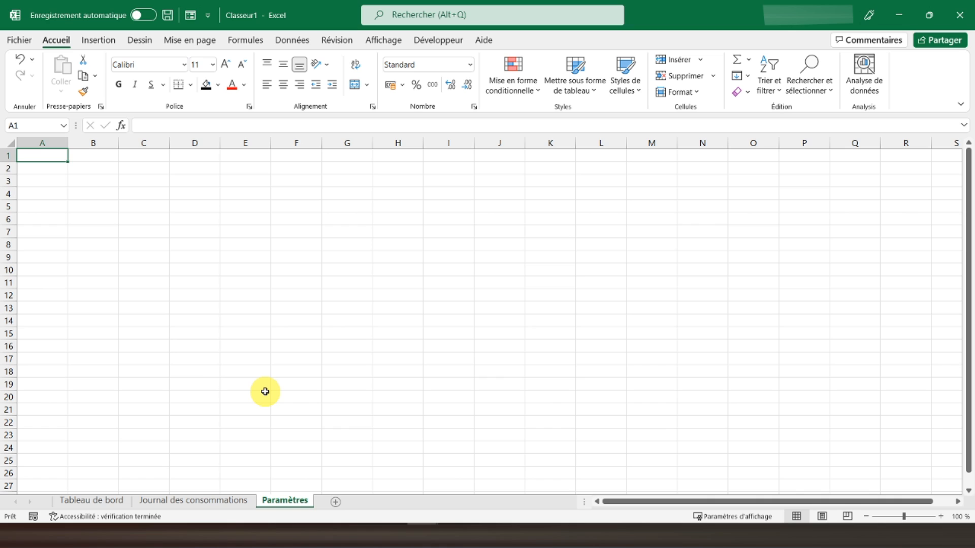
- Draw a rounded rectangle about 1.42 cm high and 4.88 cm wide across columns D to F, rows 4 to 6, of the Tableau de bord sheet
{"action": "left_click", "coordinate": [97, 500]}
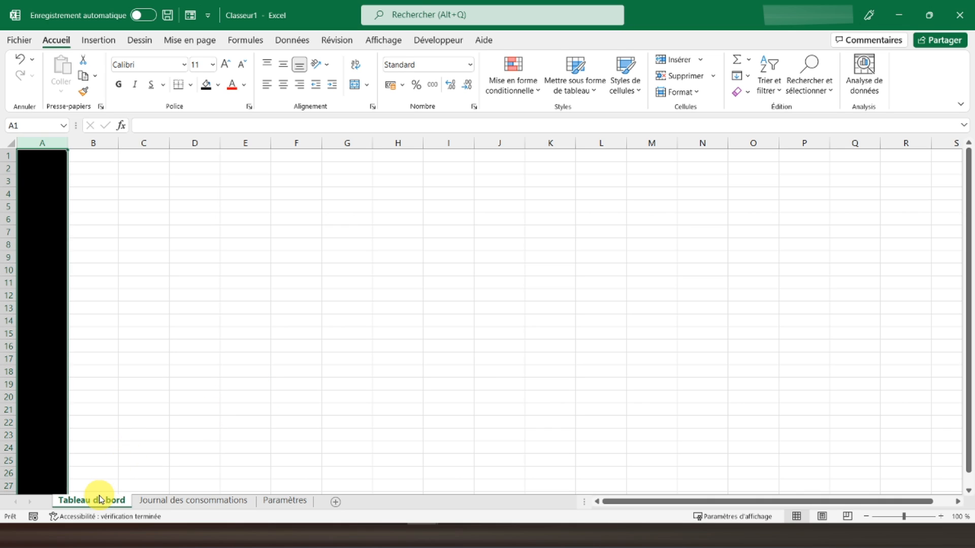
{"action": "left_click", "coordinate": [37, 154]}
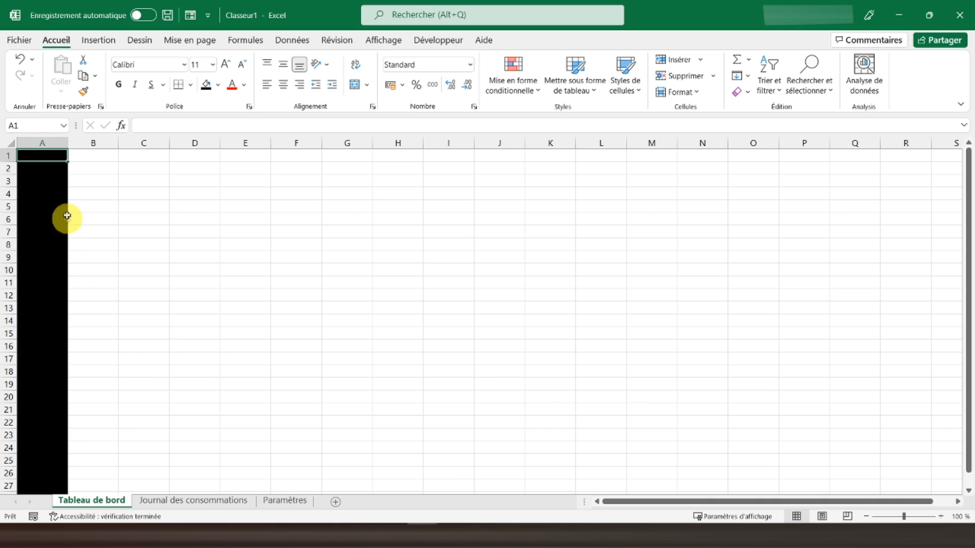
{"action": "left_click", "coordinate": [94, 47]}
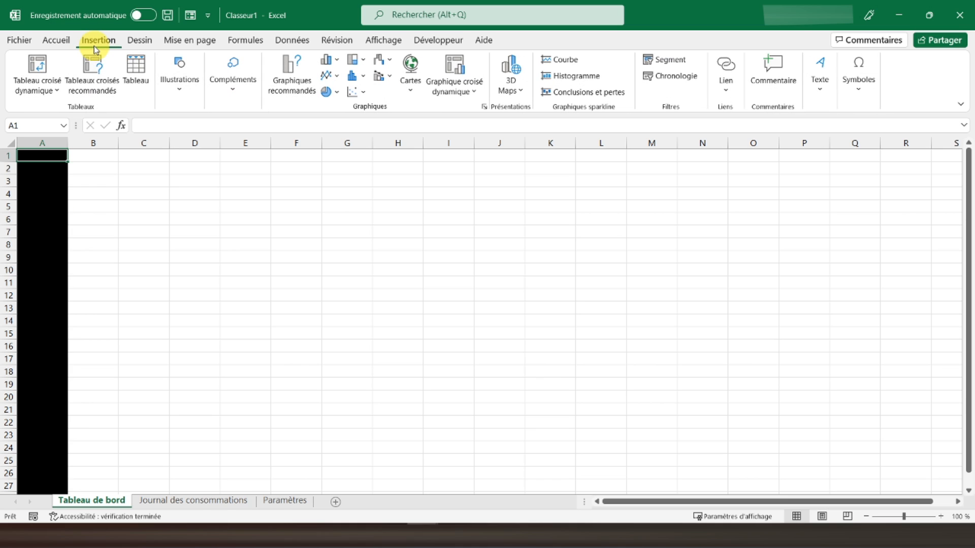
{"action": "left_click", "coordinate": [180, 84]}
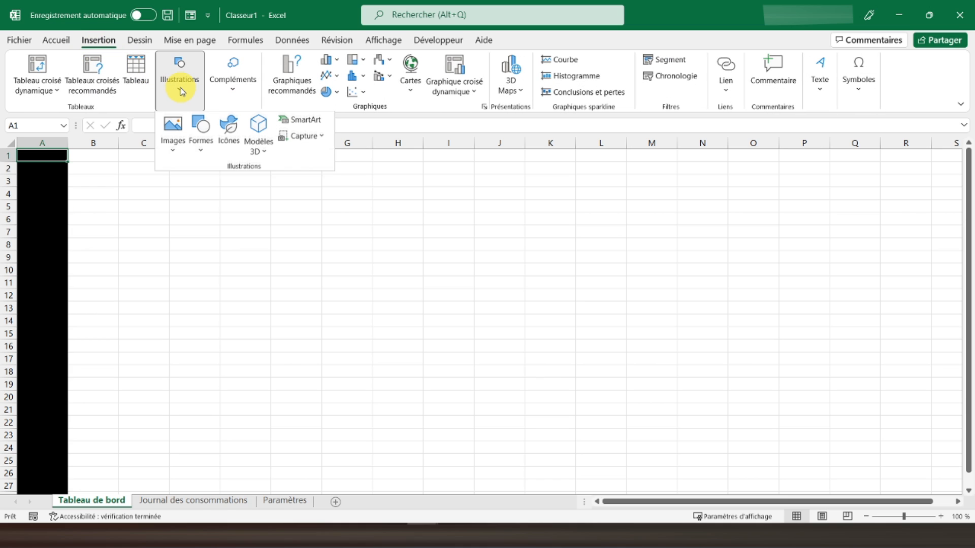
{"action": "left_click", "coordinate": [207, 149]}
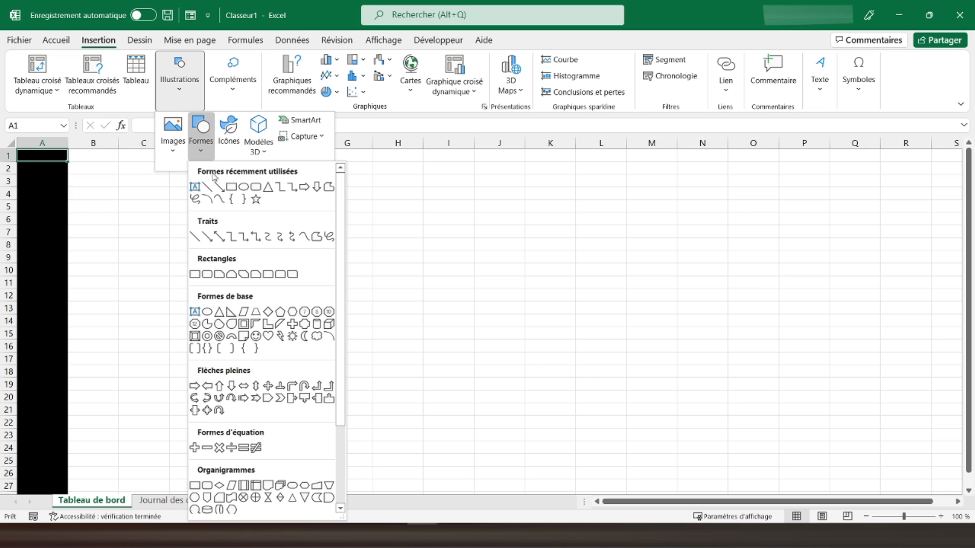
{"action": "left_click", "coordinate": [255, 188]}
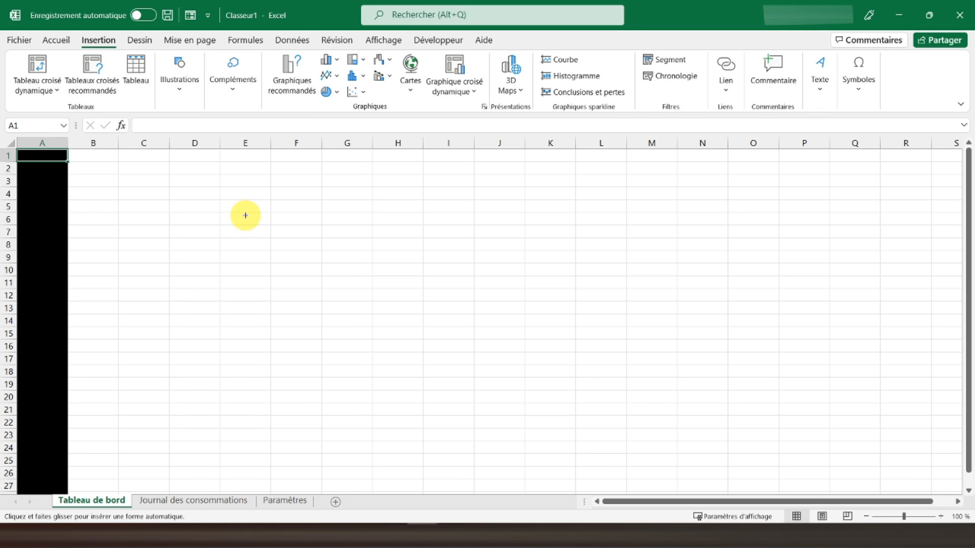
{"action": "left_click_drag", "start_coordinate": [204, 191], "coordinate": [325, 226]}
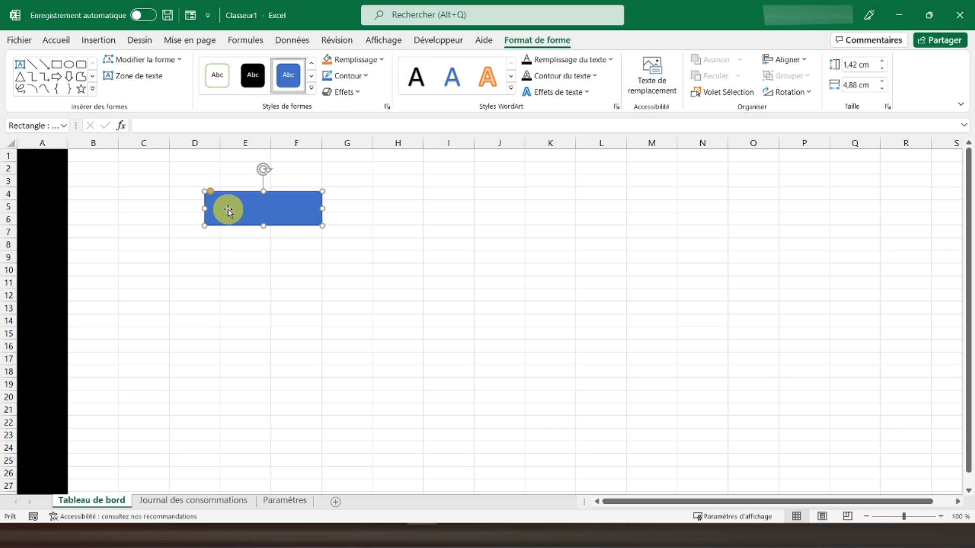
- Give the rounded rectangle an orange fill and a black outline
{"action": "left_click", "coordinate": [357, 65]}
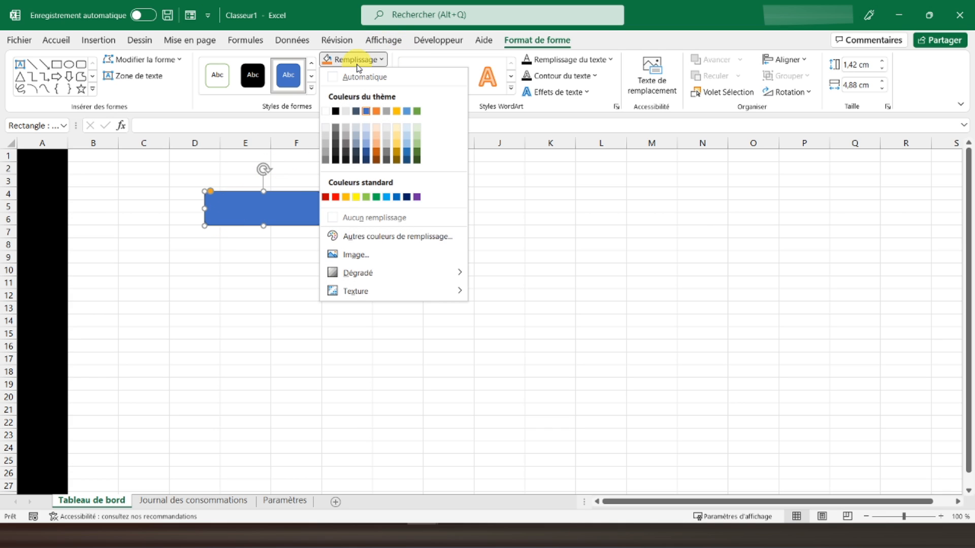
{"action": "left_click", "coordinate": [376, 111]}
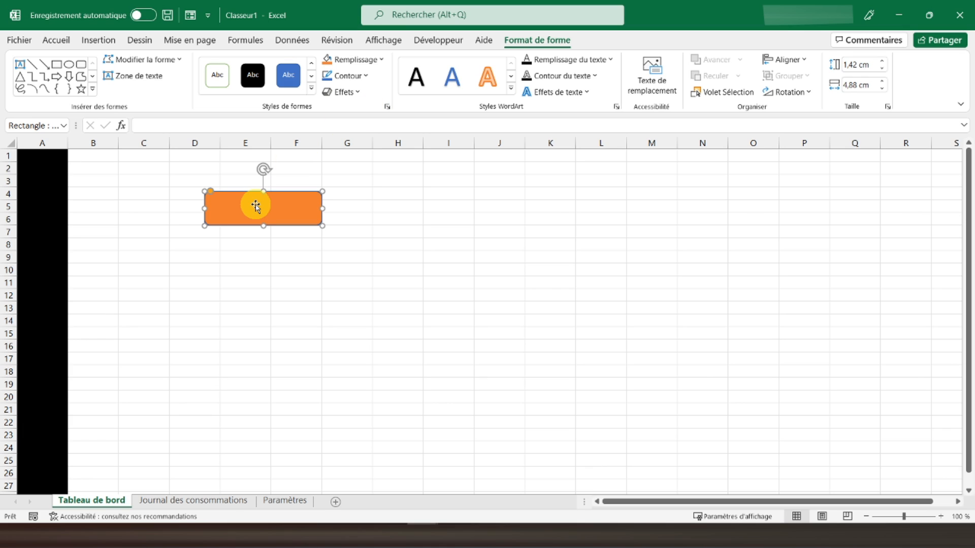
{"action": "left_click", "coordinate": [353, 77]}
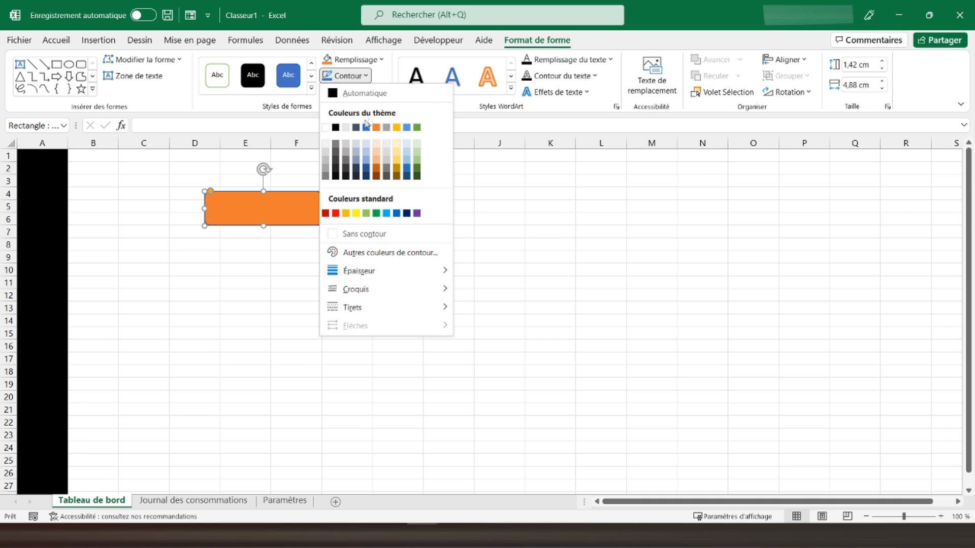
{"action": "left_click", "coordinate": [336, 128]}
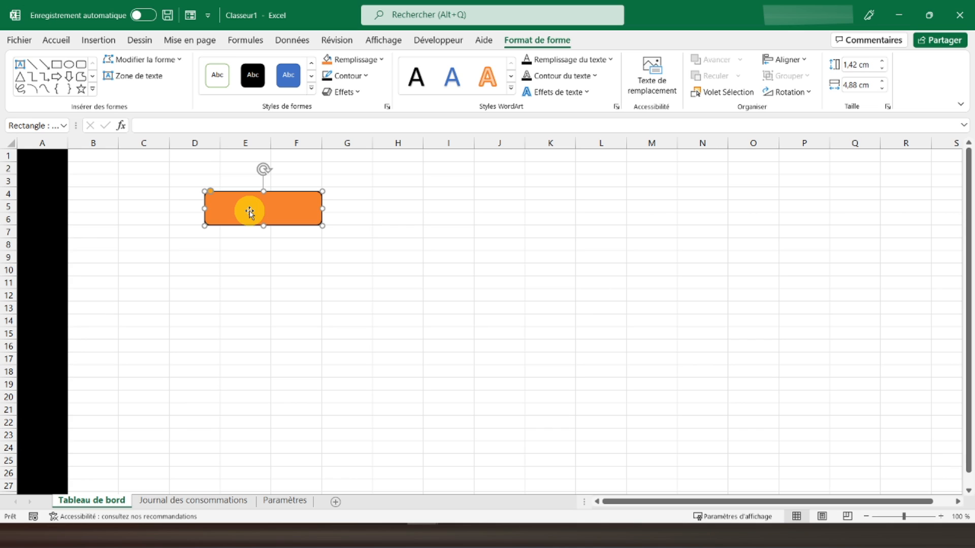
- Label the rounded rectangle "Tableau de bord" and centre the text horizontally and vertically
{"action": "right_click", "coordinate": [249, 211]}
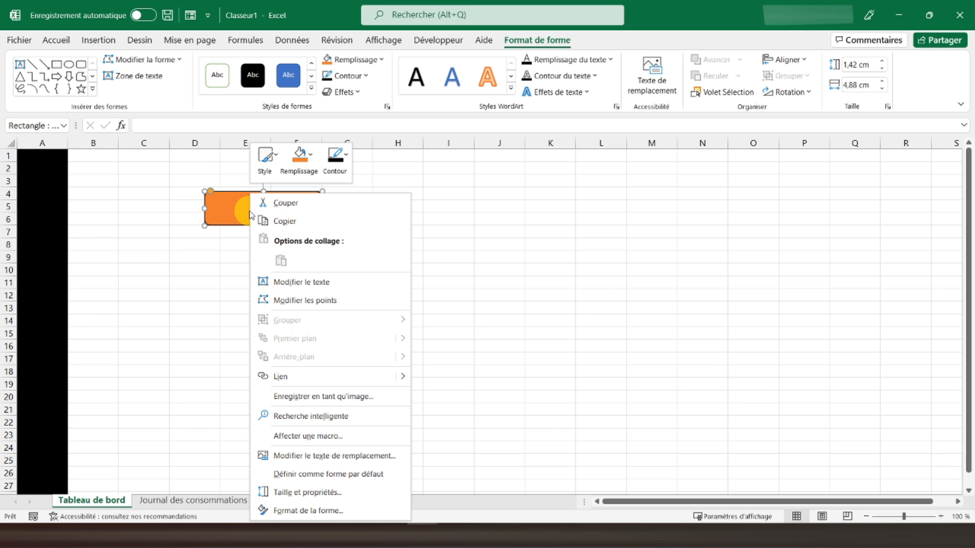
{"action": "left_click", "coordinate": [299, 281]}
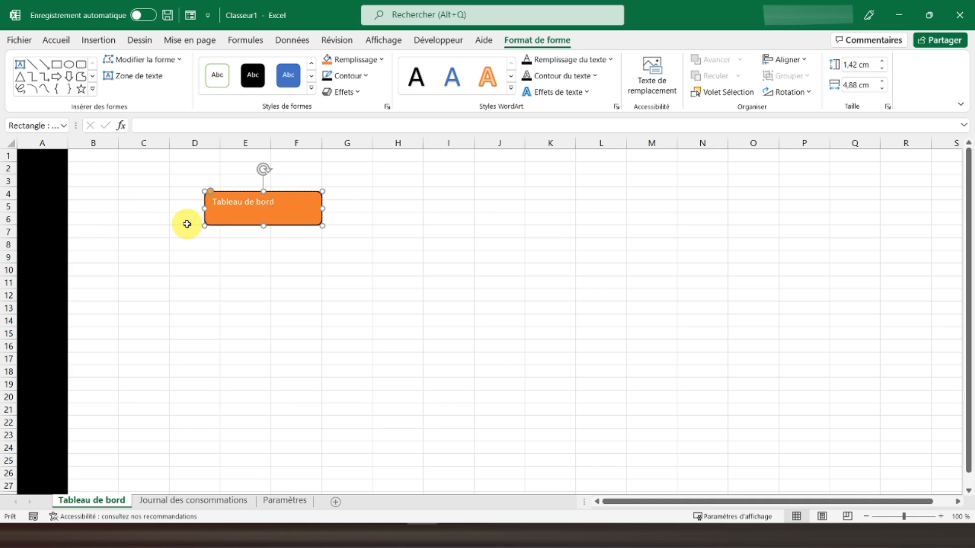
{"action": "key", "text": "shift+Left"}
{"action": "key", "text": "shift+Left"}
{"action": "key", "text": "shift+Left"}
{"action": "key", "text": "shift+Left"}
{"action": "key", "text": "shift+Left"}
{"action": "key", "text": "shift+Left"}
{"action": "key", "text": "shift+Left"}
{"action": "key", "text": "shift+Left"}
{"action": "key", "text": "shift+Left"}
{"action": "key", "text": "shift+Left"}
{"action": "key", "text": "shift+Left"}
{"action": "key", "text": "shift+Left"}
{"action": "key", "text": "shift+Left"}
{"action": "key", "text": "shift+Left"}
{"action": "key", "text": "shift+Left"}
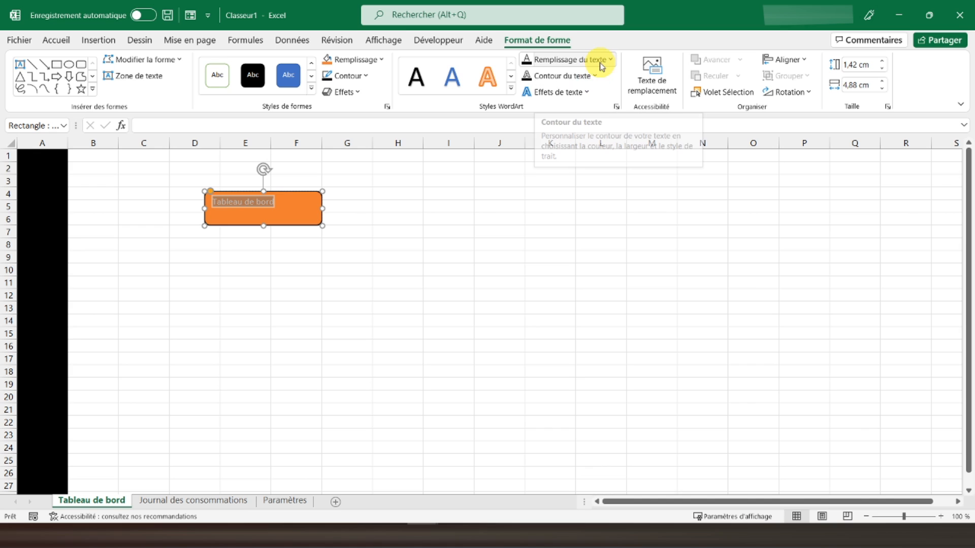
{"action": "left_click", "coordinate": [57, 40]}
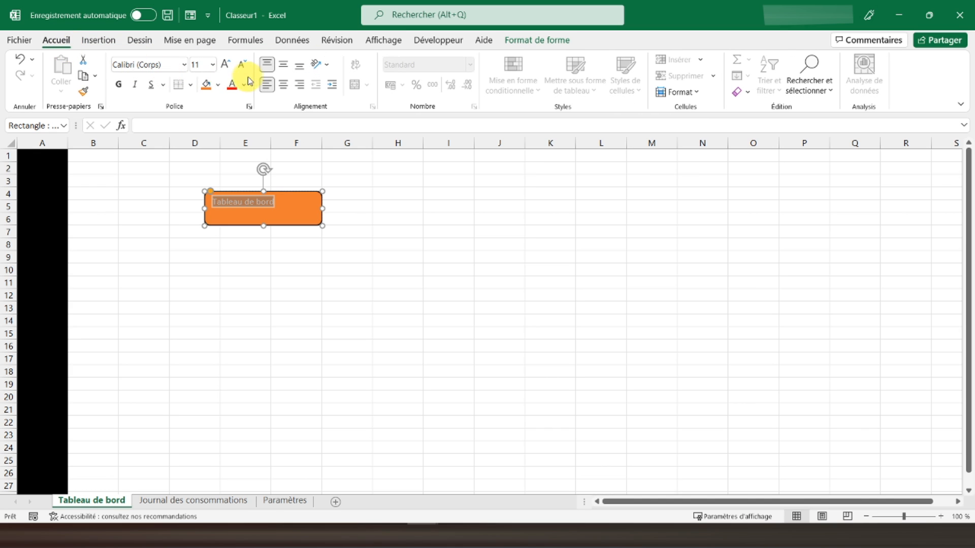
{"action": "left_click", "coordinate": [284, 84]}
{"action": "left_click", "coordinate": [283, 64]}
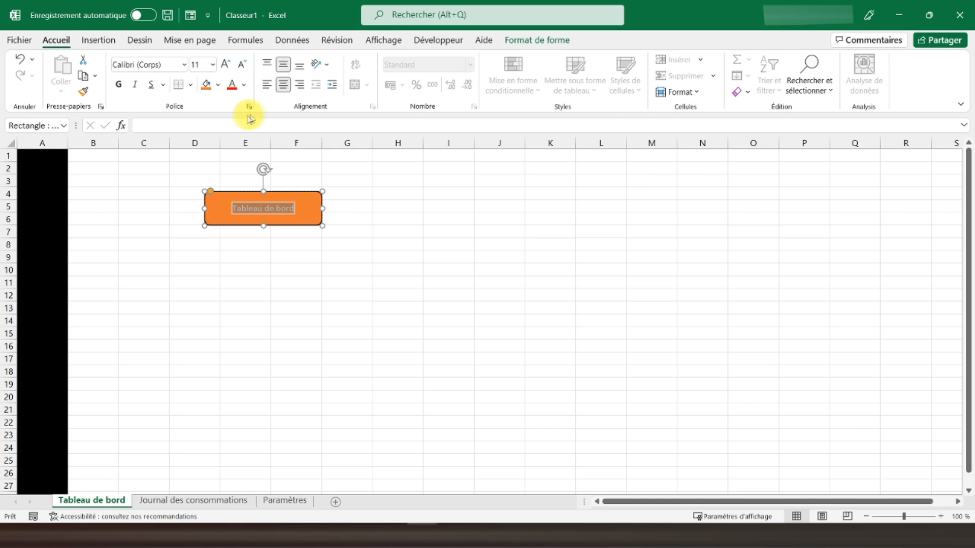
- Format the rectangle's "Tableau de bord" text as black, bold and size 16
{"action": "left_click", "coordinate": [244, 85]}
{"action": "left_click", "coordinate": [250, 101]}
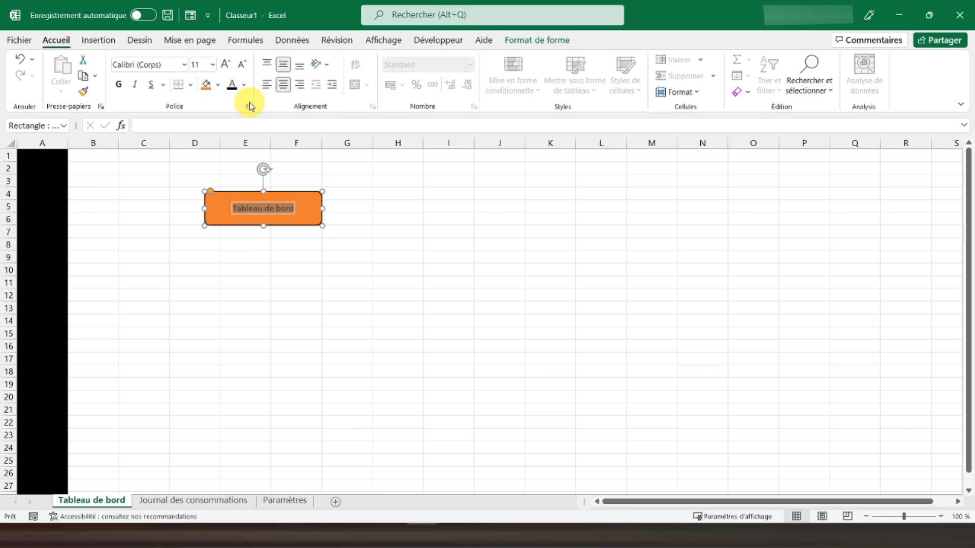
{"action": "left_click", "coordinate": [119, 86]}
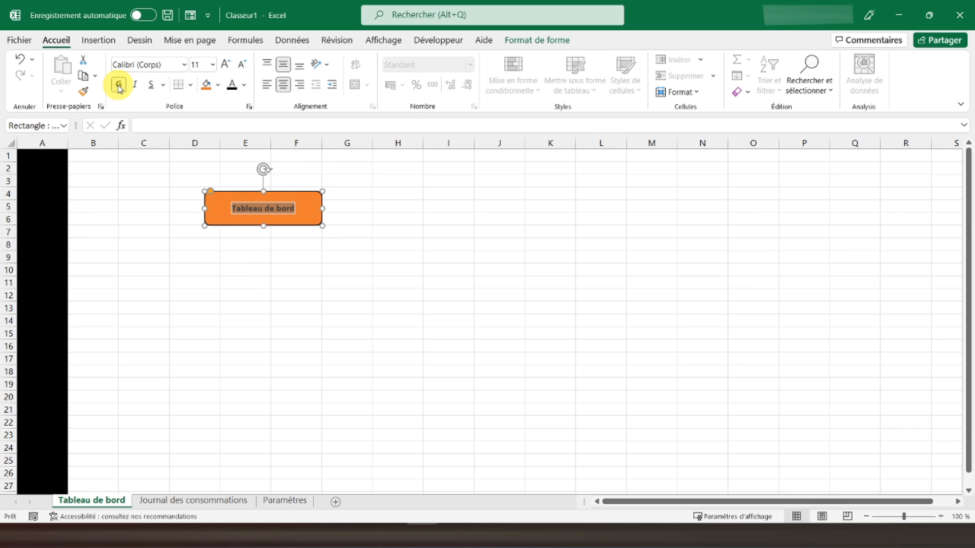
{"action": "left_click", "coordinate": [225, 64]}
{"action": "left_click", "coordinate": [225, 64]}
{"action": "left_click", "coordinate": [225, 64]}
{"action": "left_click", "coordinate": [155, 194]}
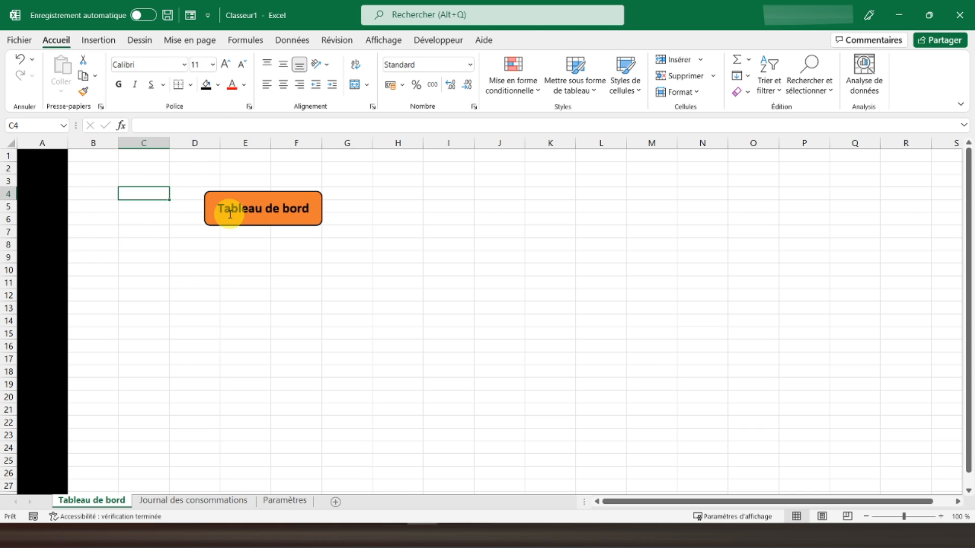
- Copy the orange "Tableau de bord" button and paste two duplicates below it, starting at cells E9 and E14
{"action": "right_click", "coordinate": [261, 227]}
{"action": "left_click", "coordinate": [246, 225]}
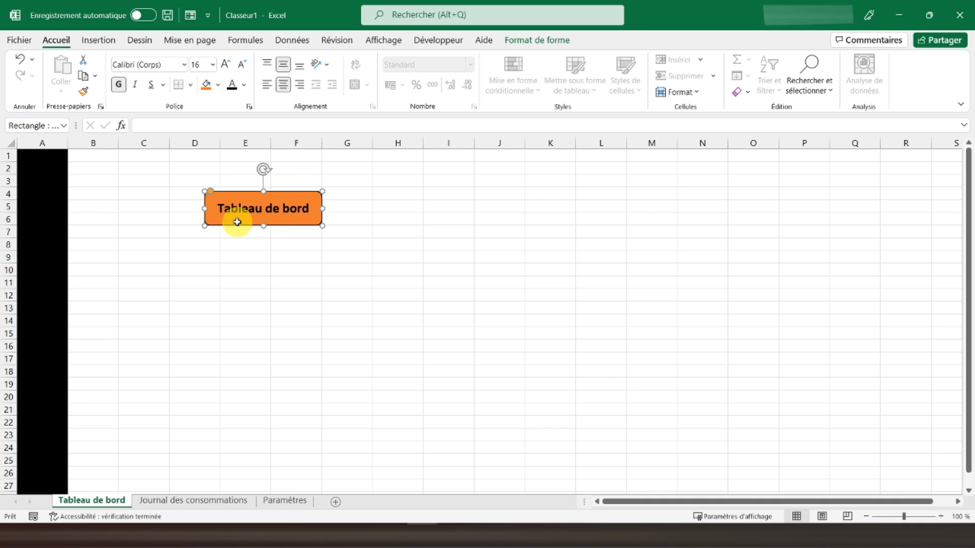
{"action": "left_click", "coordinate": [255, 255]}
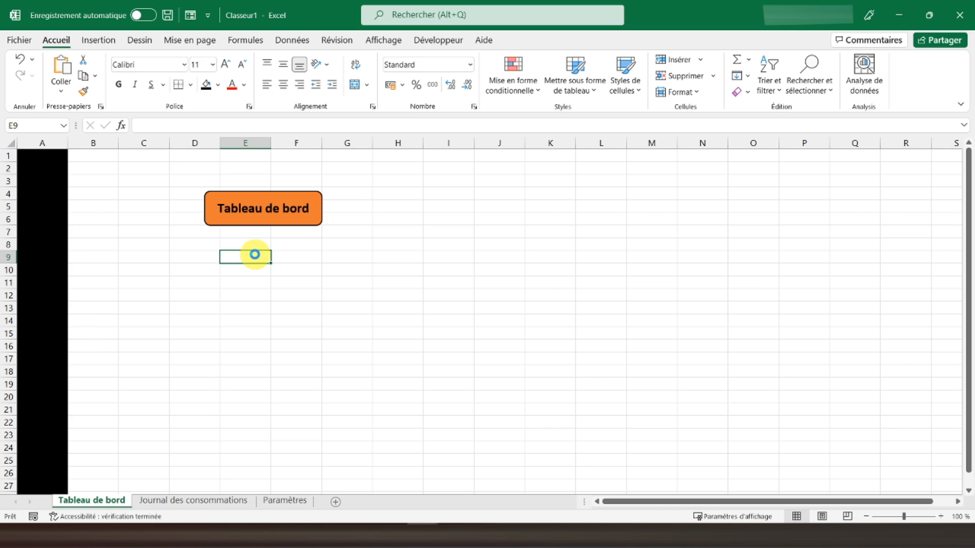
{"action": "key", "text": "ctrl+v"}
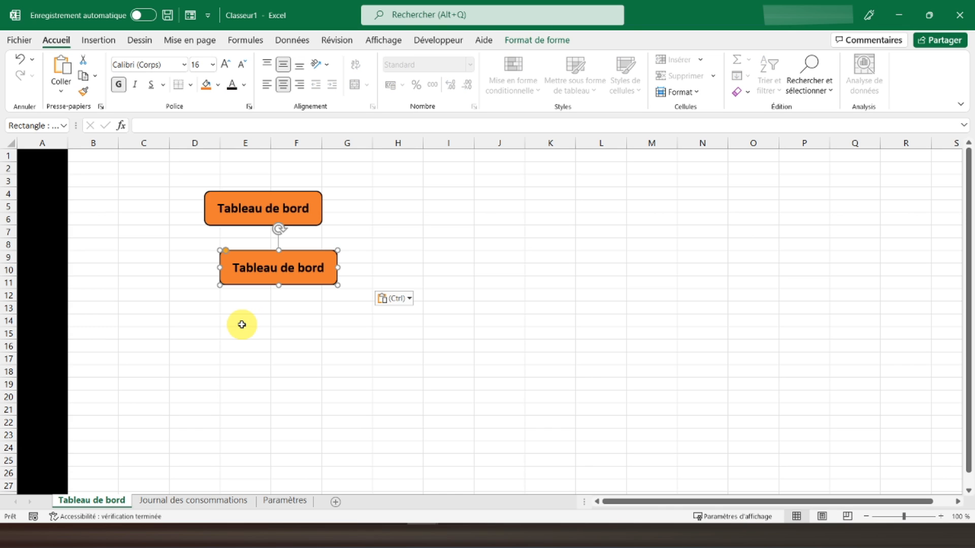
{"action": "left_click", "coordinate": [242, 325]}
{"action": "key", "text": "ctrl+v"}
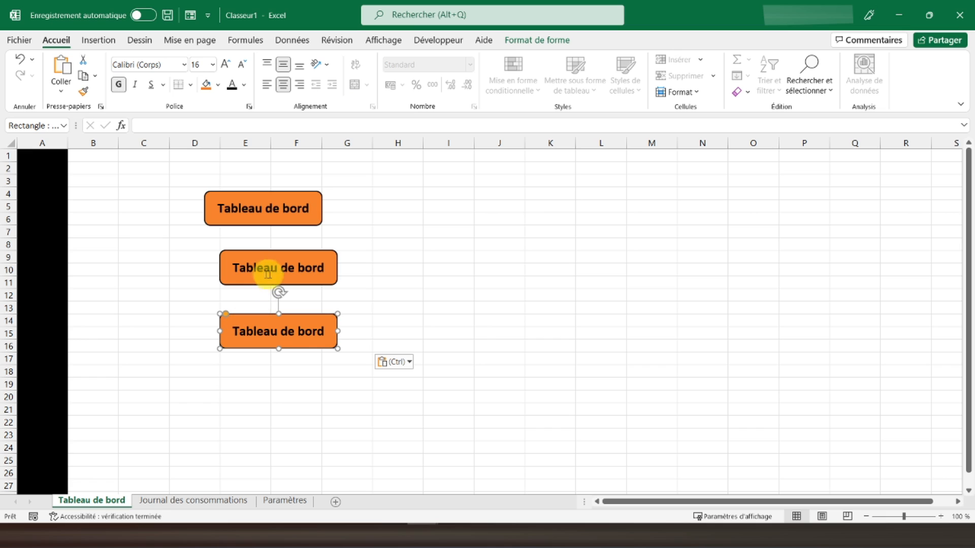
- Replace the text of the middle button with "Journal des consommations"
{"action": "left_click_drag", "start_coordinate": [234, 267], "coordinate": [342, 271]}
{"action": "type", "text": "Journal des"}
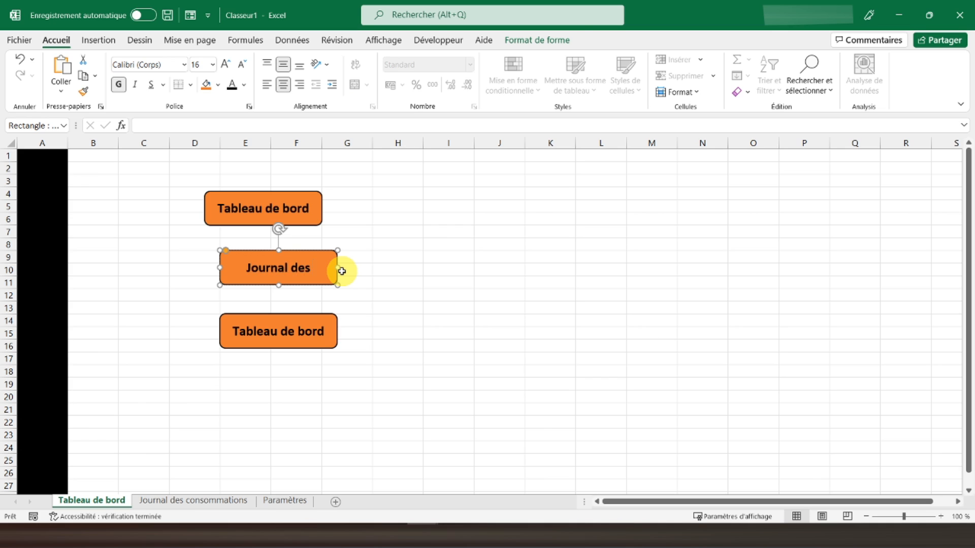
{"action": "type", "text": " consommations"}
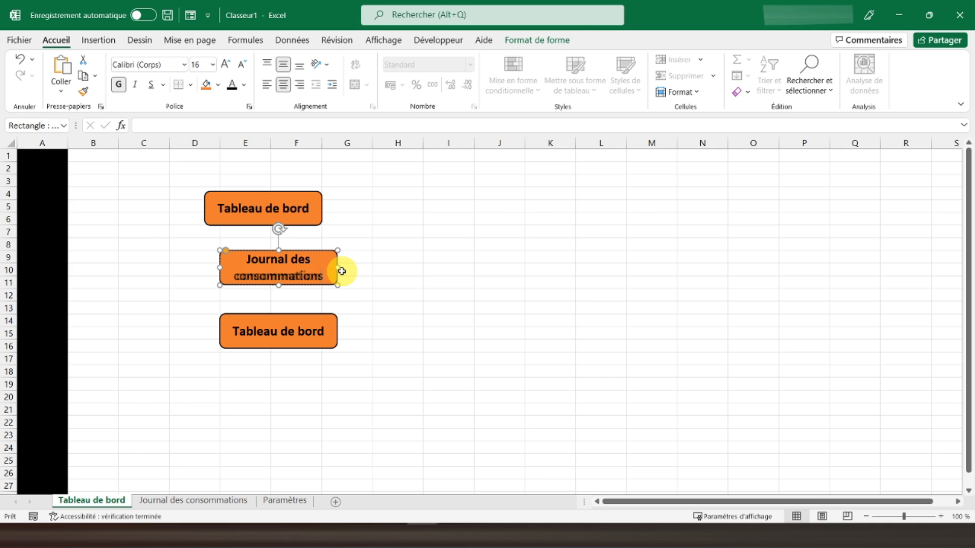
{"action": "left_click", "coordinate": [383, 272]}
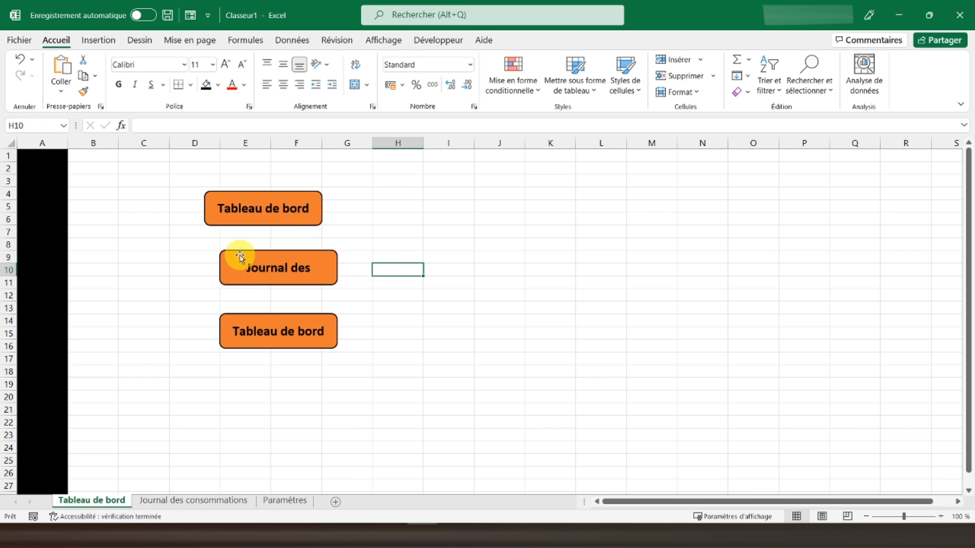
- Reduce the "Journal des consommations" button's text to size 12
{"action": "left_click", "coordinate": [248, 269]}
{"action": "left_click_drag", "start_coordinate": [248, 269], "coordinate": [275, 270]}
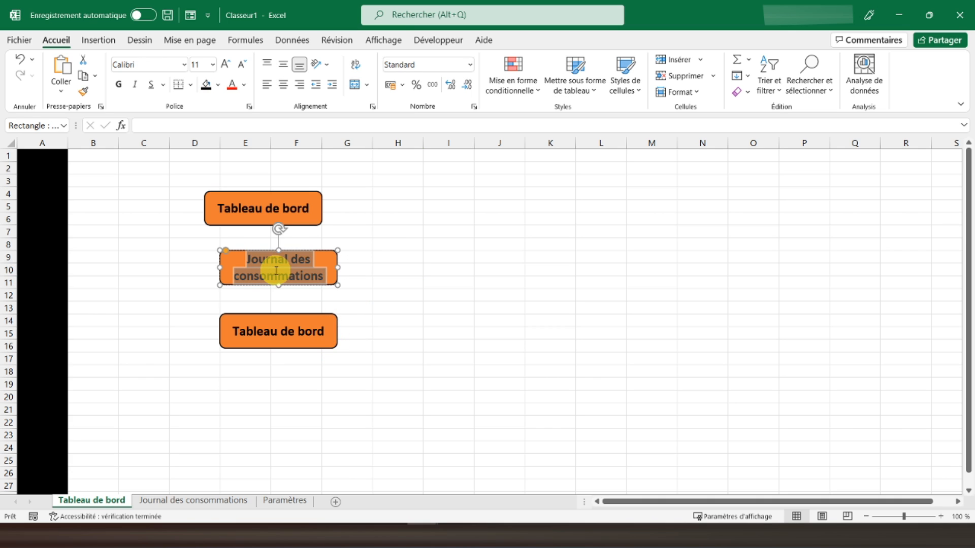
{"action": "left_click", "coordinate": [244, 72]}
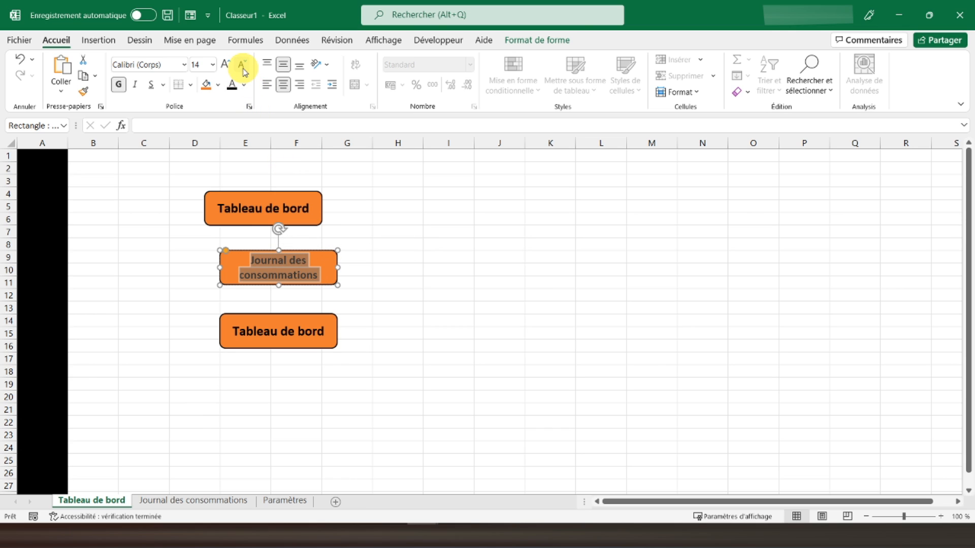
{"action": "left_click", "coordinate": [242, 63]}
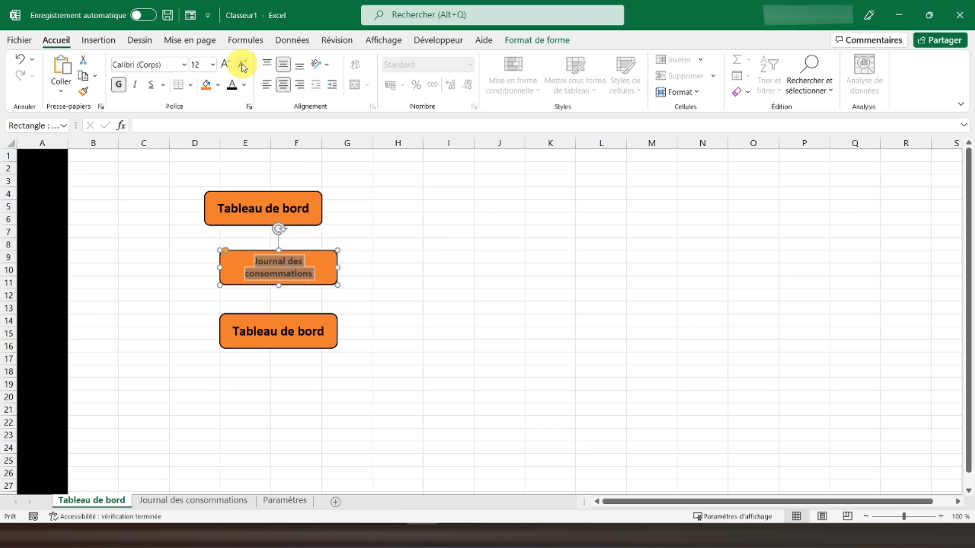
{"action": "left_click", "coordinate": [471, 273]}
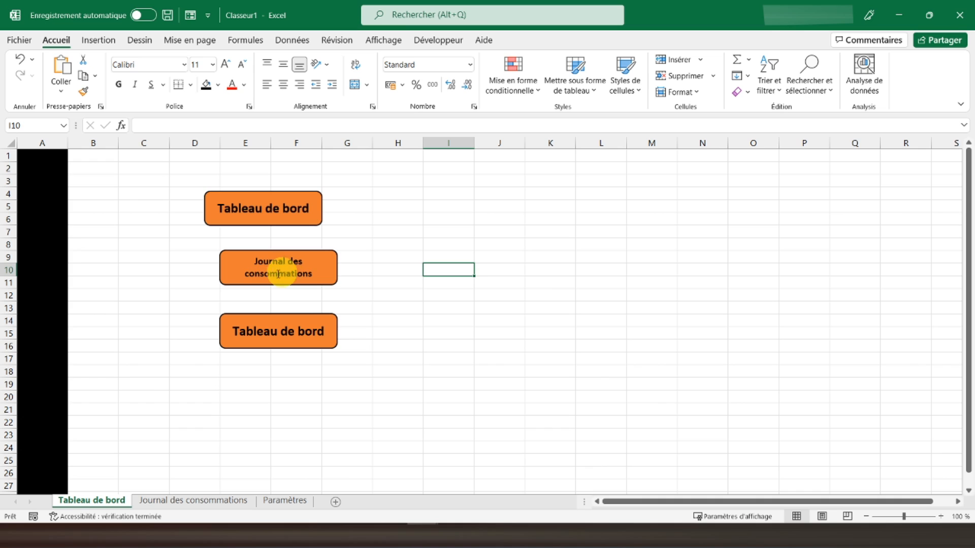
- Replace the text of the lowest button with "Paramètres"
{"action": "left_click_drag", "start_coordinate": [233, 332], "coordinate": [326, 331]}
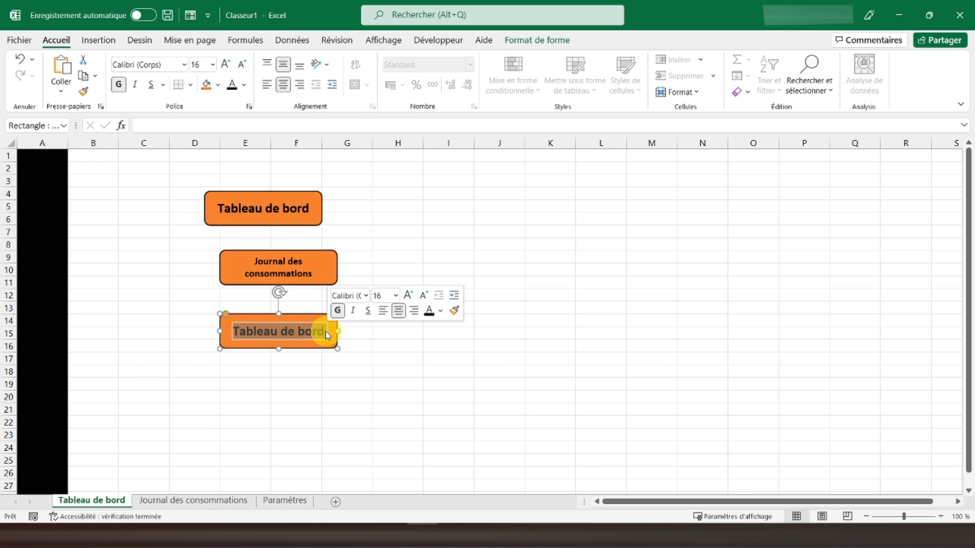
{"action": "type", "text": "Paramètres"}
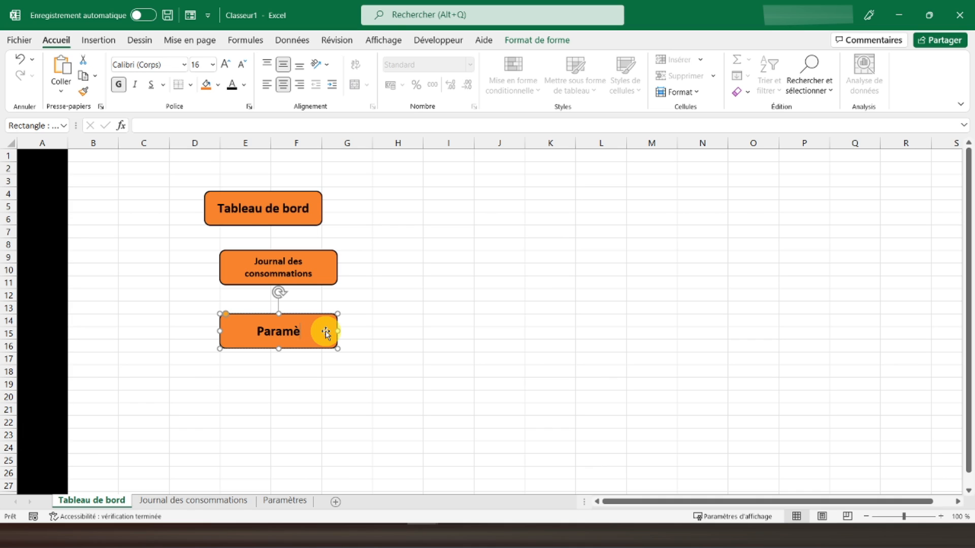
{"action": "left_click", "coordinate": [174, 299]}
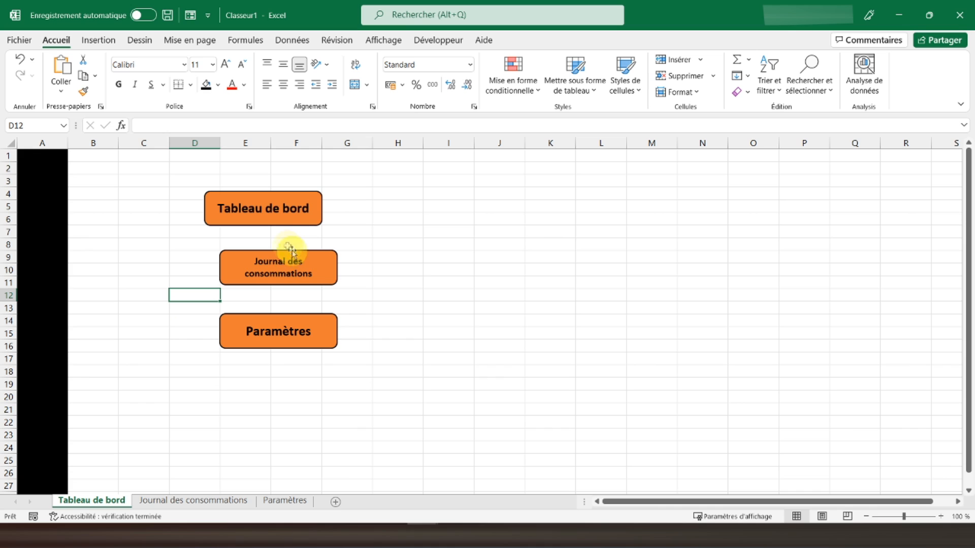
- Set the "Tableau de bord" button's rotation to -90° and move it to the top of black column A, against its right edge
{"action": "left_click", "coordinate": [259, 224]}
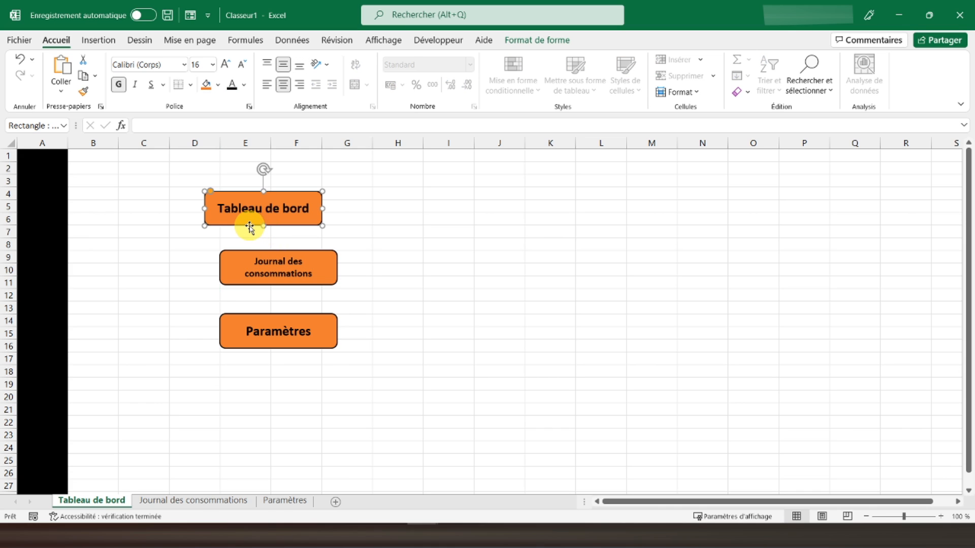
{"action": "right_click", "coordinate": [250, 228]}
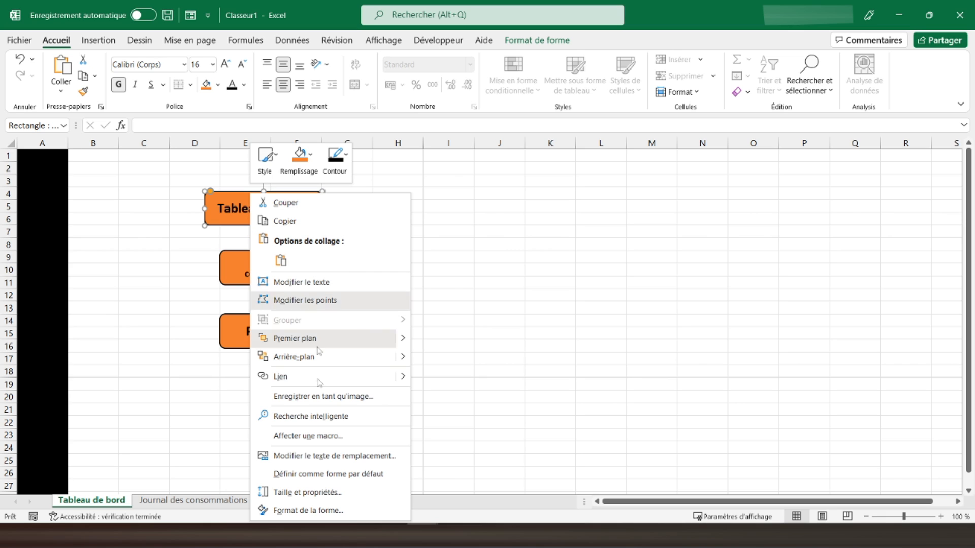
{"action": "left_click", "coordinate": [296, 493]}
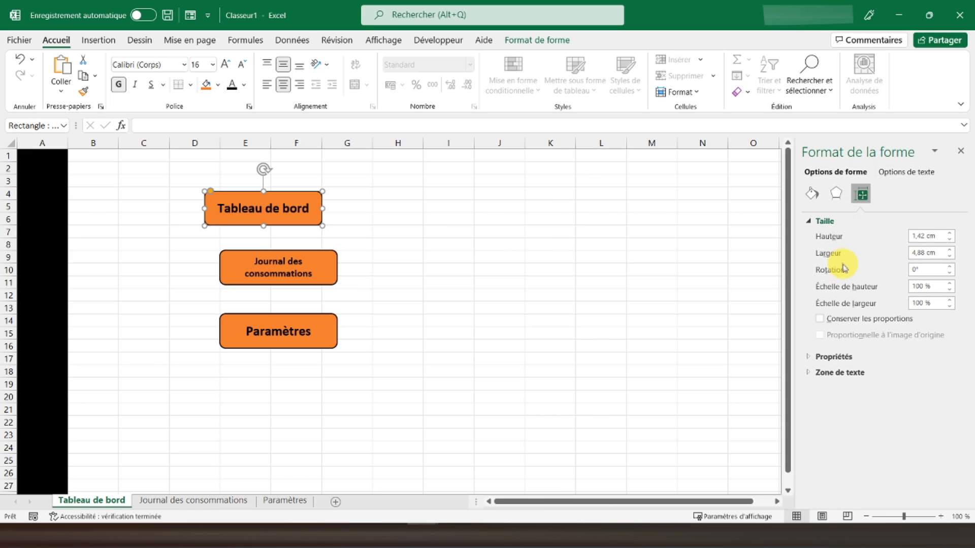
{"action": "left_click", "coordinate": [913, 270]}
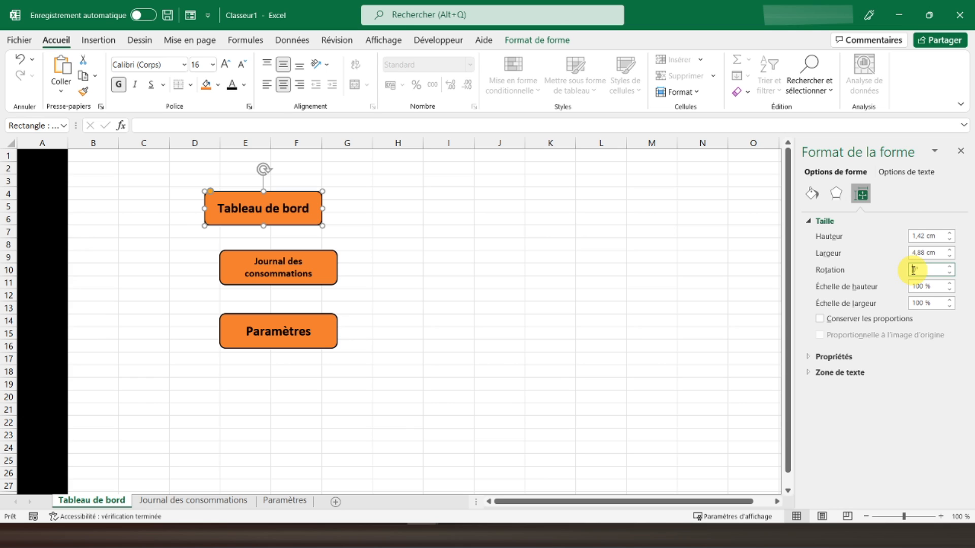
{"action": "type", "text": "90"}
{"action": "key", "text": "Return"}
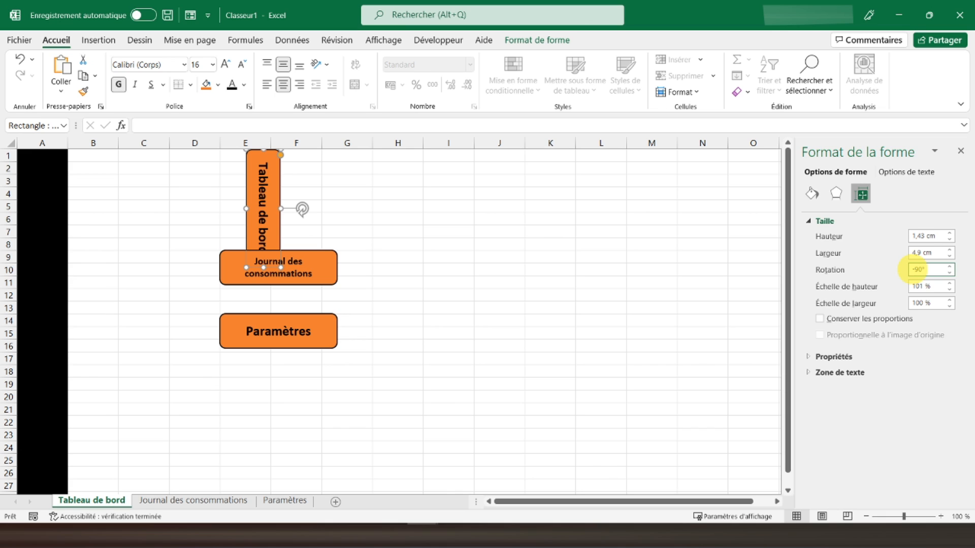
{"action": "key", "text": "Return"}
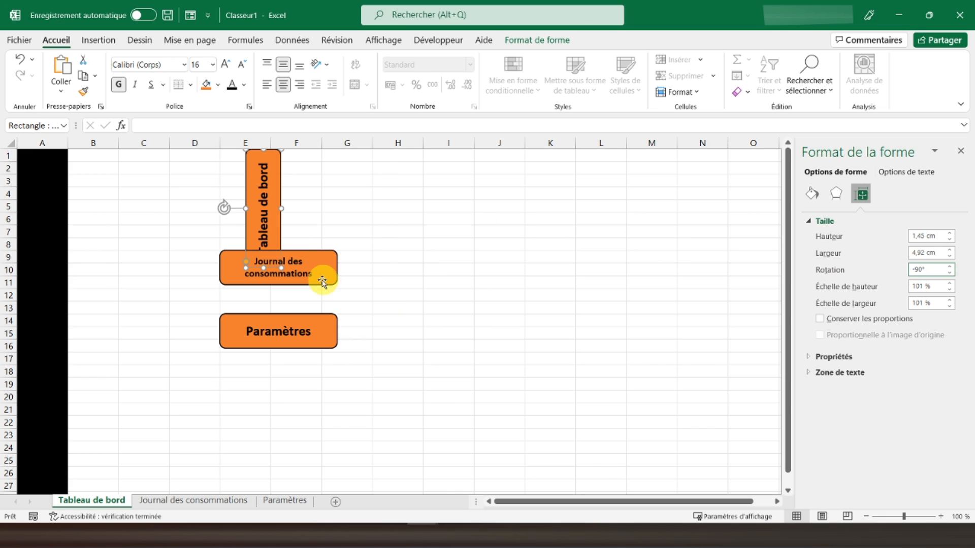
{"action": "left_click", "coordinate": [363, 232]}
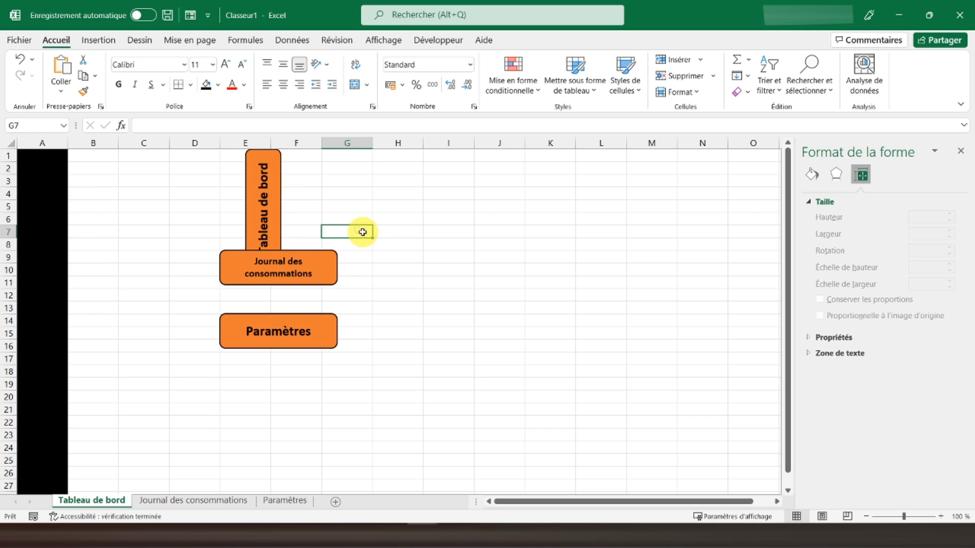
{"action": "left_click_drag", "start_coordinate": [279, 191], "coordinate": [66, 195]}
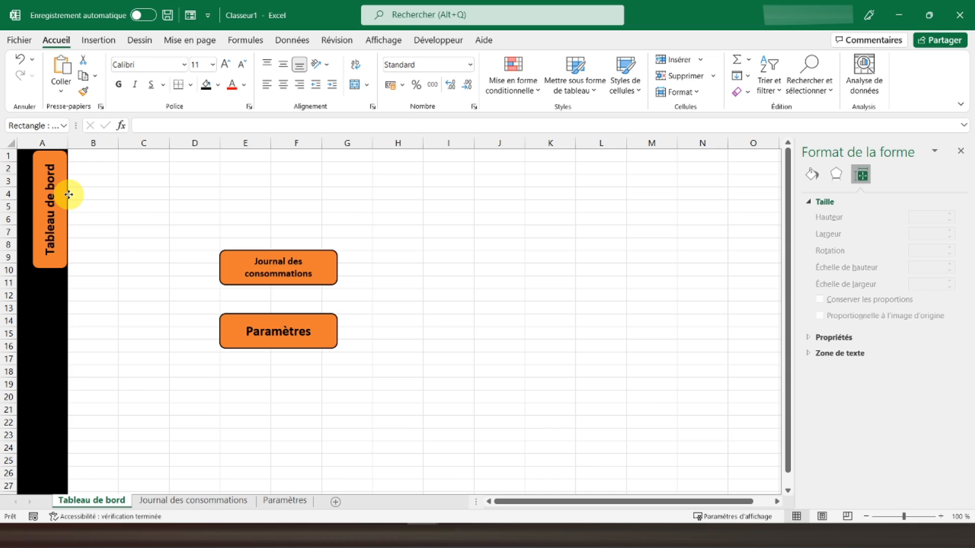
{"action": "left_click", "coordinate": [68, 195]}
- Rotate the "Journal des consommations" button to -90° and place it in column A just below the "Tableau de bord" button
{"action": "left_click", "coordinate": [329, 281]}
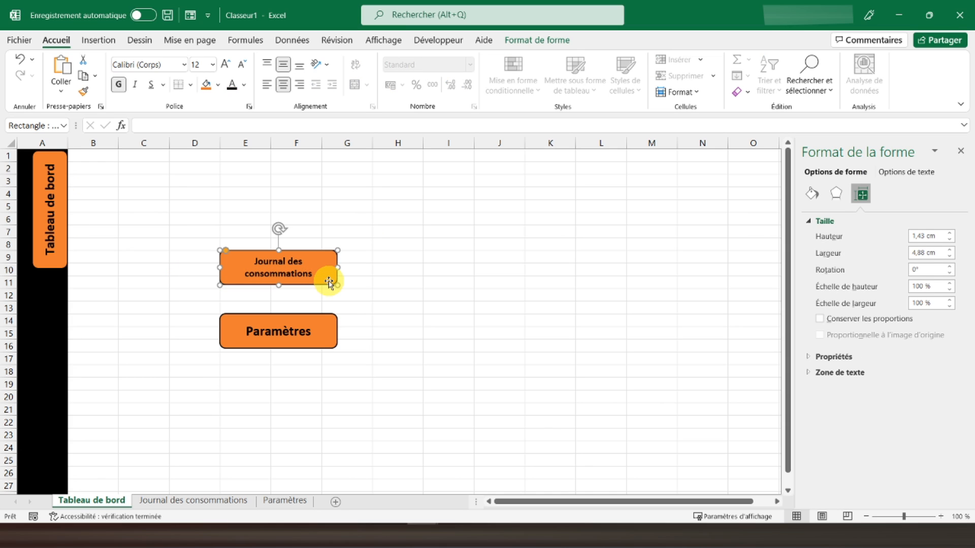
{"action": "left_click", "coordinate": [914, 270]}
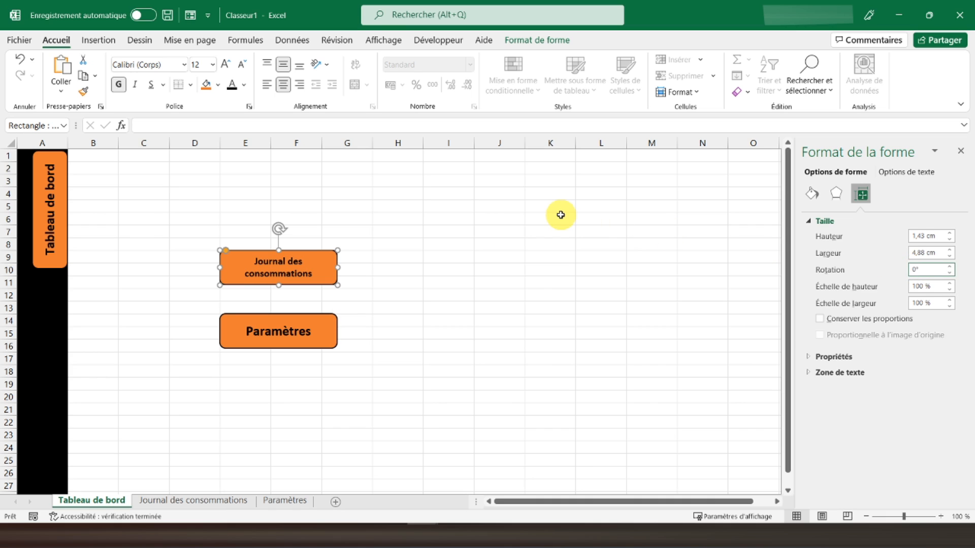
{"action": "key", "text": "Return"}
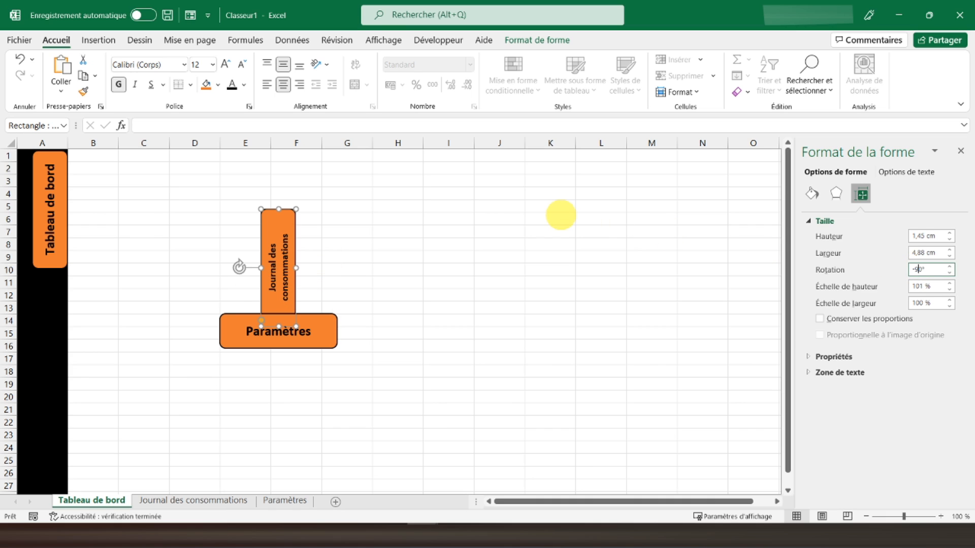
{"action": "left_click_drag", "start_coordinate": [261, 235], "coordinate": [33, 298]}
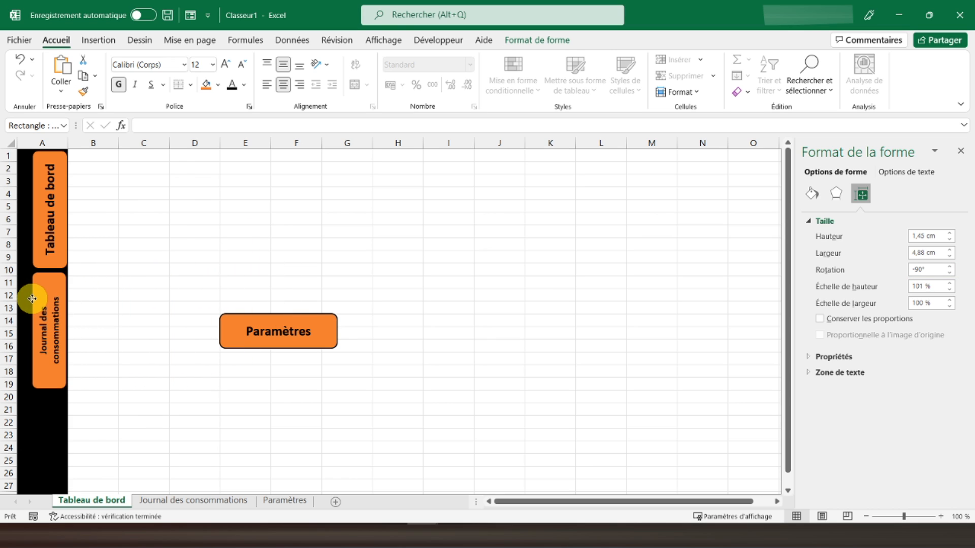
- Rotate the "Paramètres" button to -90° and place it in column A just below the "Journal des consommations" button
{"action": "left_click", "coordinate": [316, 335]}
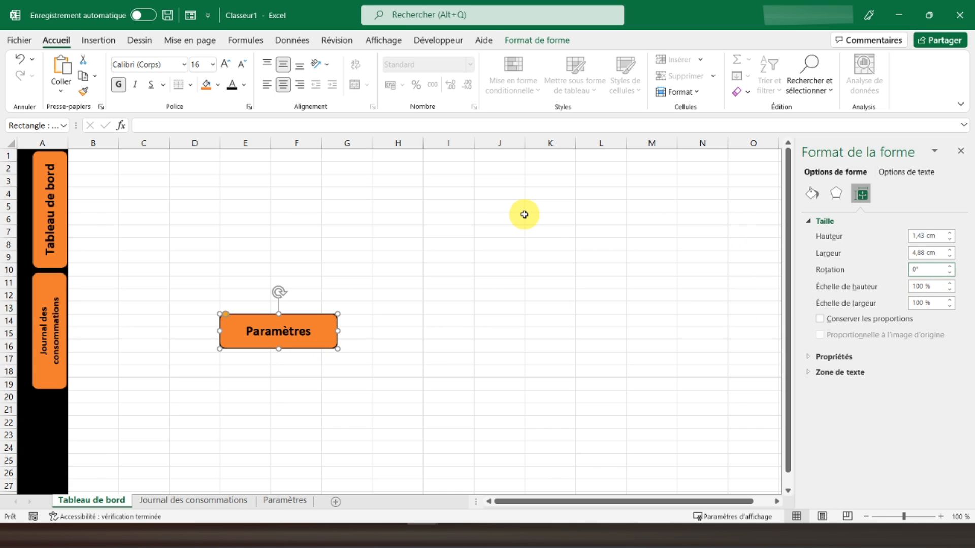
{"action": "key", "text": "Return"}
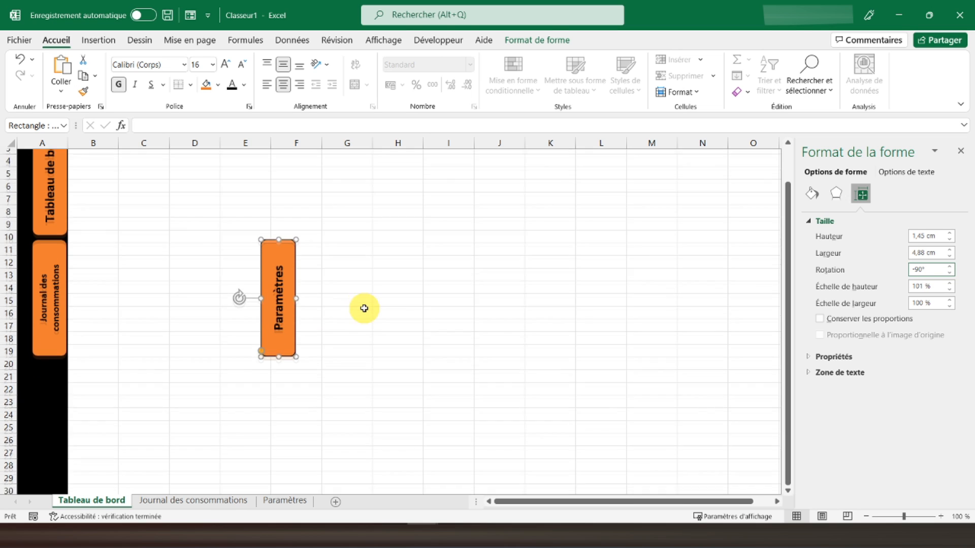
{"action": "scroll", "coordinate": [363, 308], "scroll_direction": "down", "scroll_amount": 1}
{"action": "left_click", "coordinate": [364, 308]}
{"action": "left_click", "coordinate": [298, 322]}
{"action": "left_click_drag", "start_coordinate": [299, 322], "coordinate": [67, 444]}
{"action": "scroll", "coordinate": [159, 385], "scroll_direction": "up", "scroll_amount": 1}
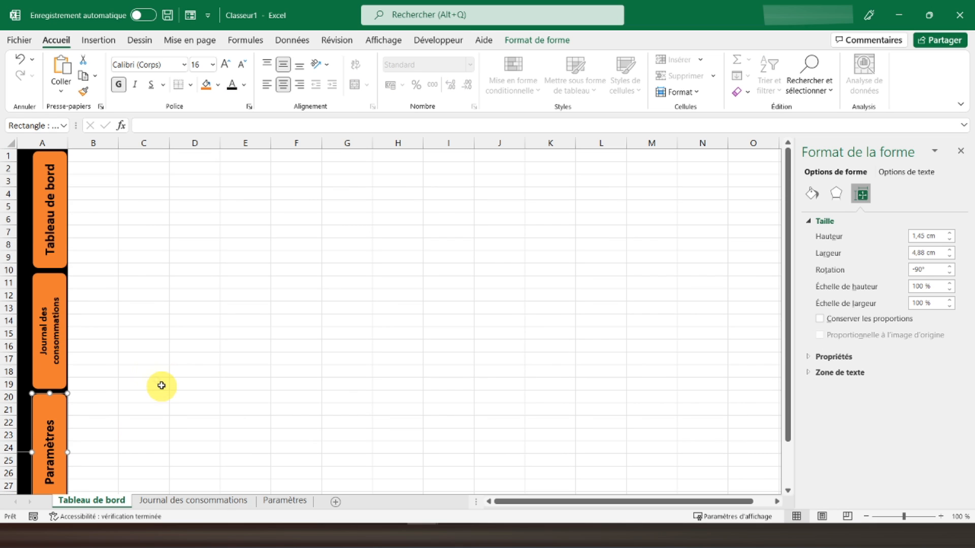
- Align the three buttons in column A on their horizontal centres and distribute them vertically
{"action": "left_click", "coordinate": [60, 365], "text": "shift"}
{"action": "left_click", "coordinate": [65, 260], "text": "shift"}
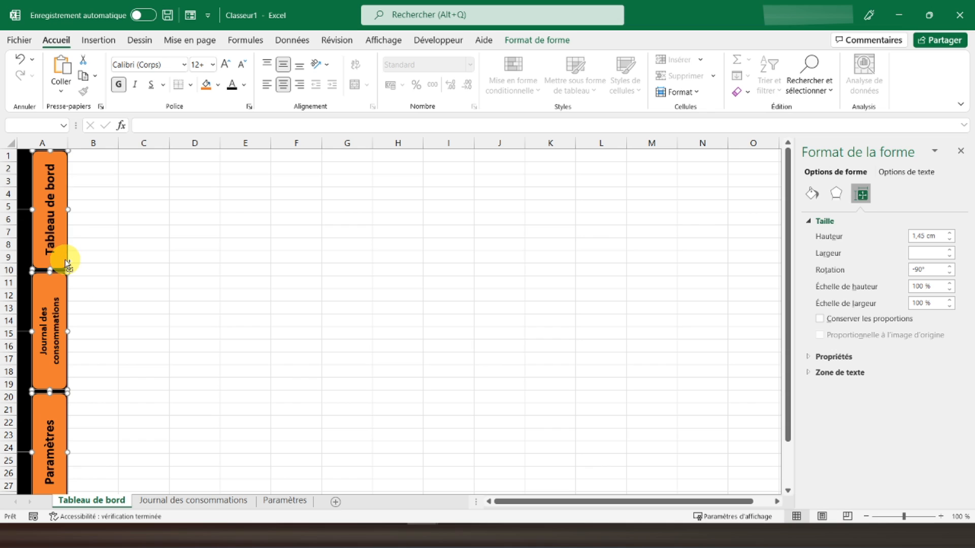
{"action": "left_click", "coordinate": [384, 40]}
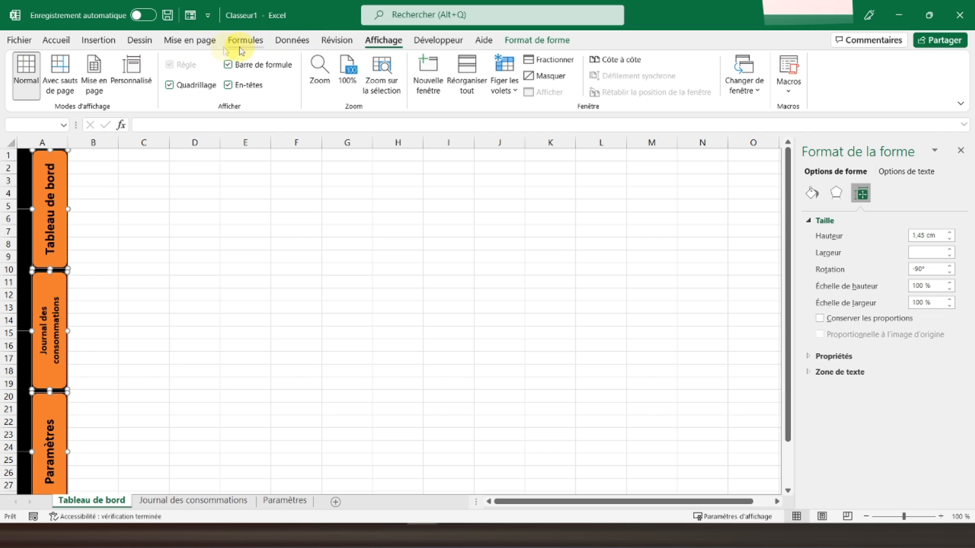
{"action": "left_click", "coordinate": [192, 45]}
{"action": "left_click", "coordinate": [685, 94]}
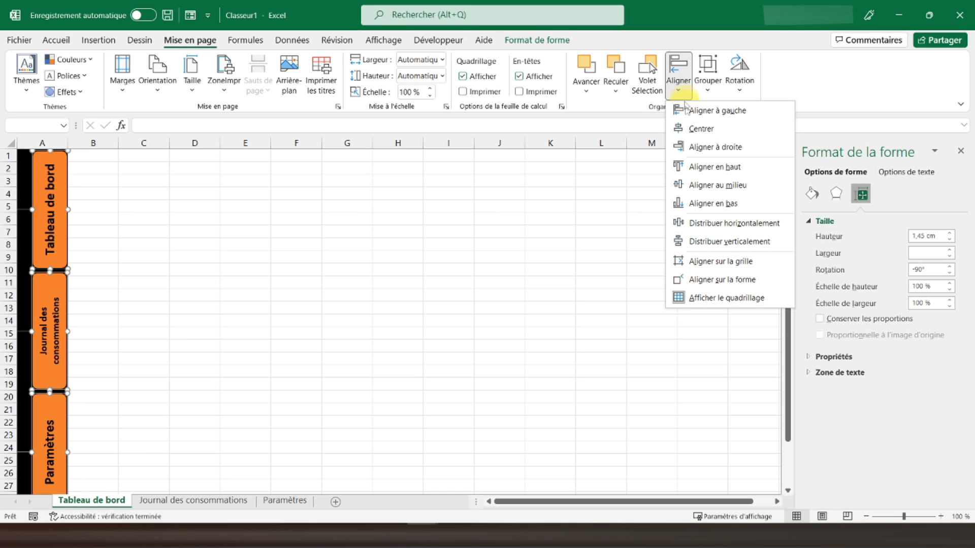
{"action": "left_click", "coordinate": [700, 128]}
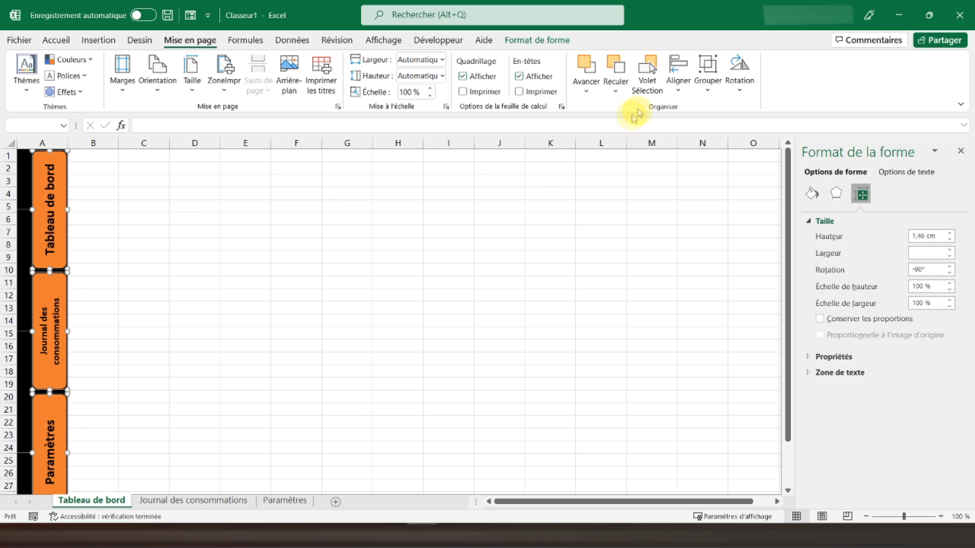
{"action": "left_click", "coordinate": [683, 94]}
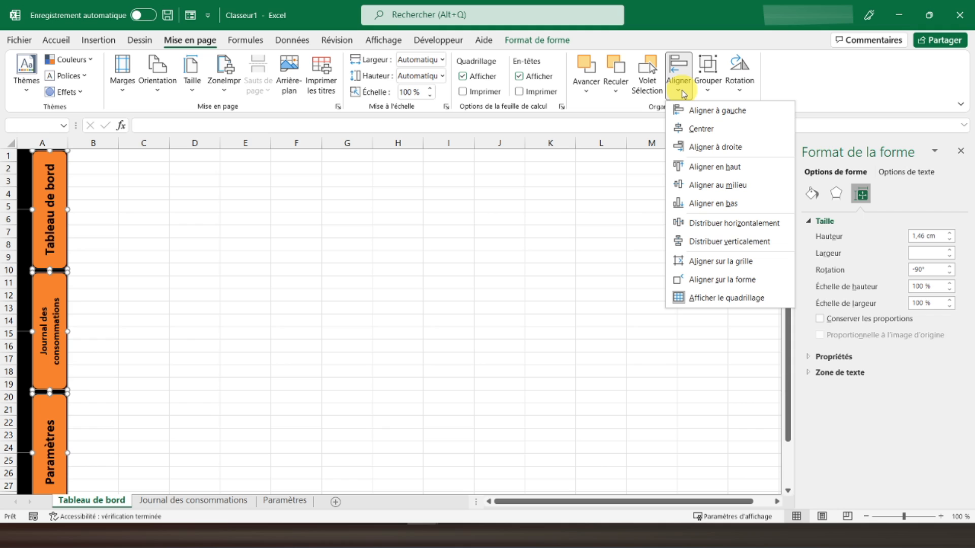
{"action": "left_click", "coordinate": [719, 241]}
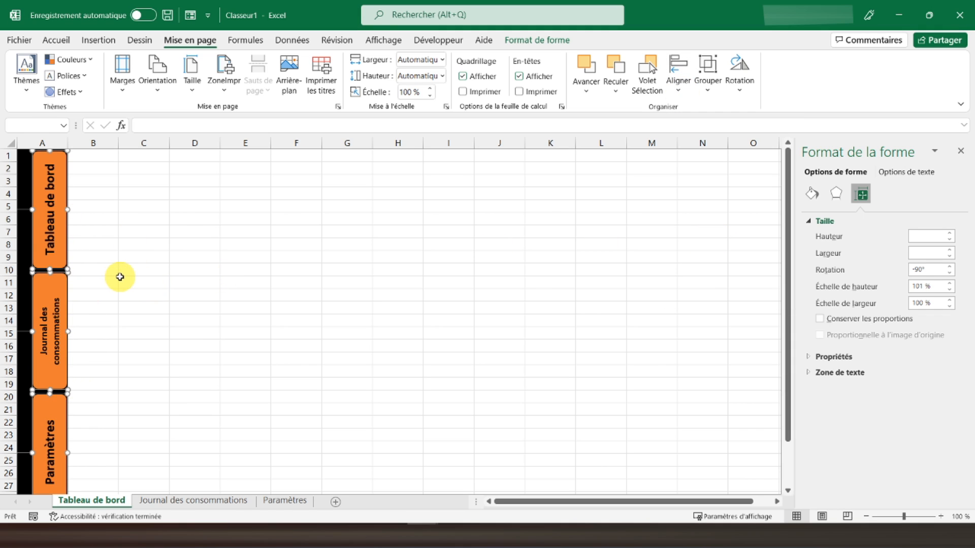
- Link the "Tableau de bord" button to cell A1 of the "Tableau de bord" sheet in this document
{"action": "left_click", "coordinate": [133, 270]}
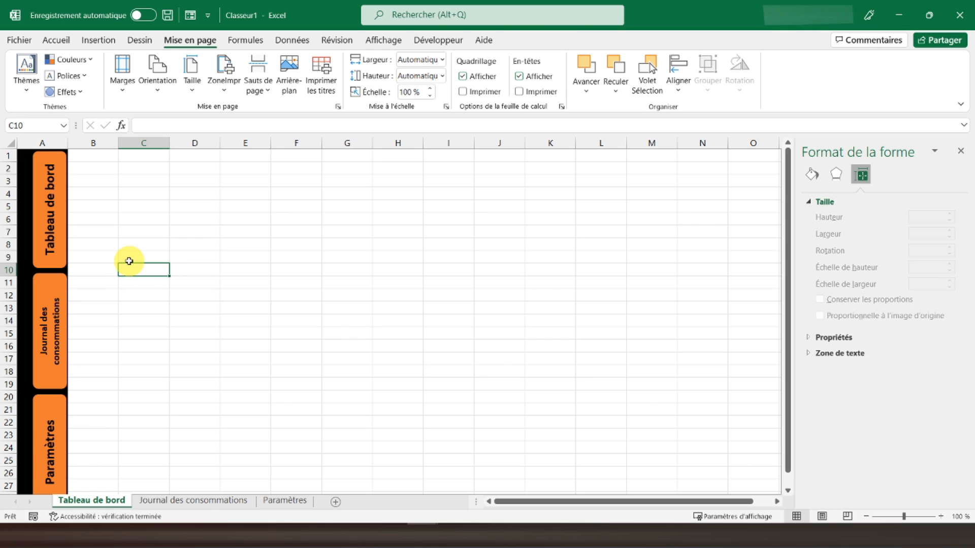
{"action": "right_click", "coordinate": [62, 260]}
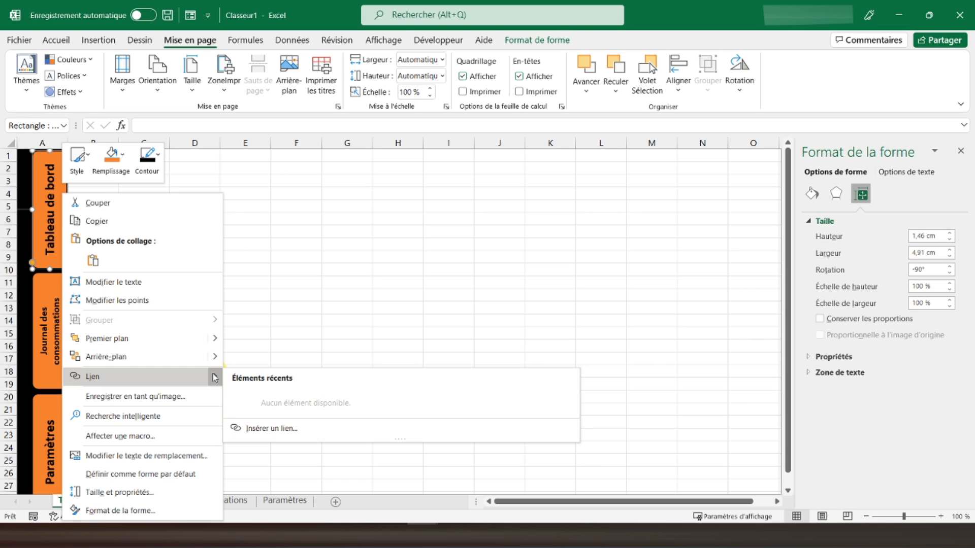
{"action": "mouse_move", "coordinate": [215, 377]}
{"action": "left_click", "coordinate": [257, 430]}
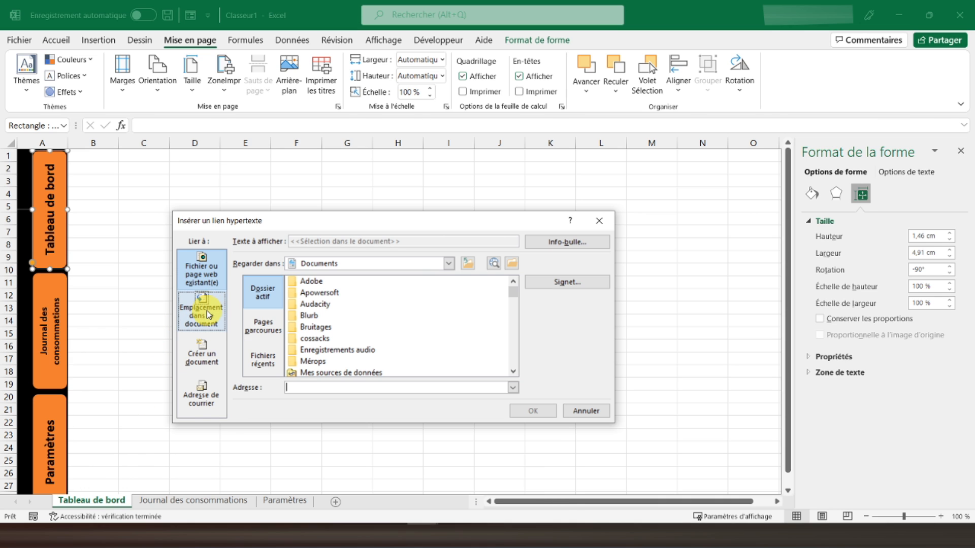
{"action": "left_click", "coordinate": [208, 314]}
{"action": "left_click", "coordinate": [287, 309]}
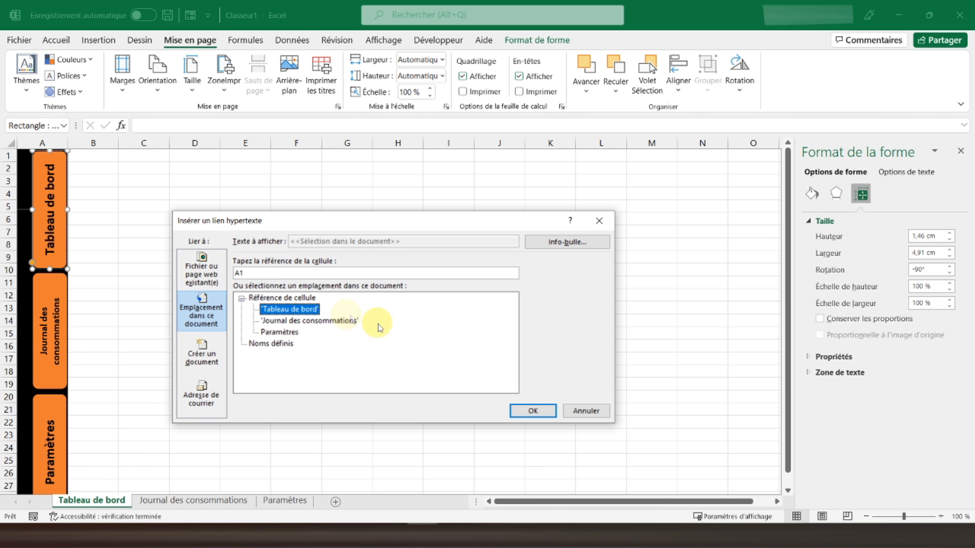
{"action": "left_click", "coordinate": [533, 411]}
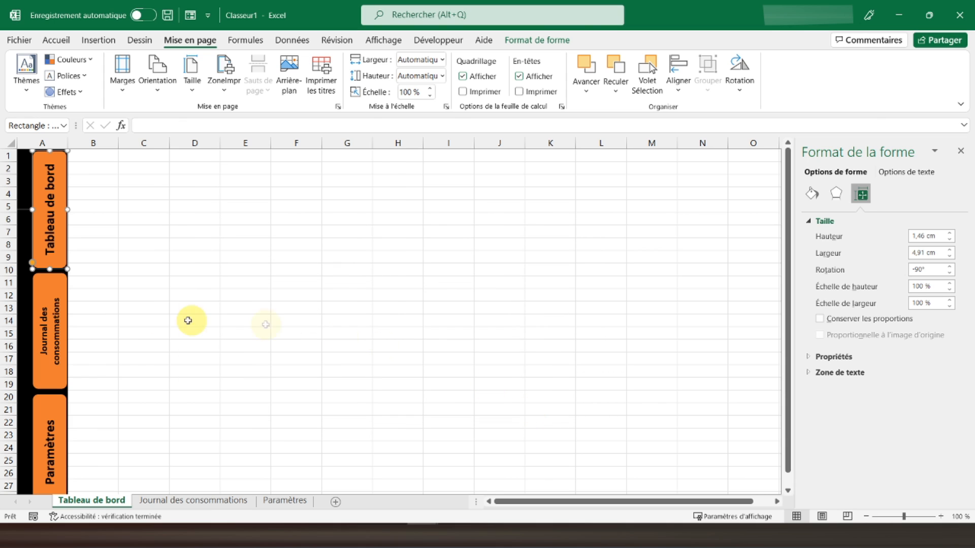
- Link the "Journal des consommations" button to cell A1 of the "Journal des consommations" sheet
{"action": "right_click", "coordinate": [64, 354]}
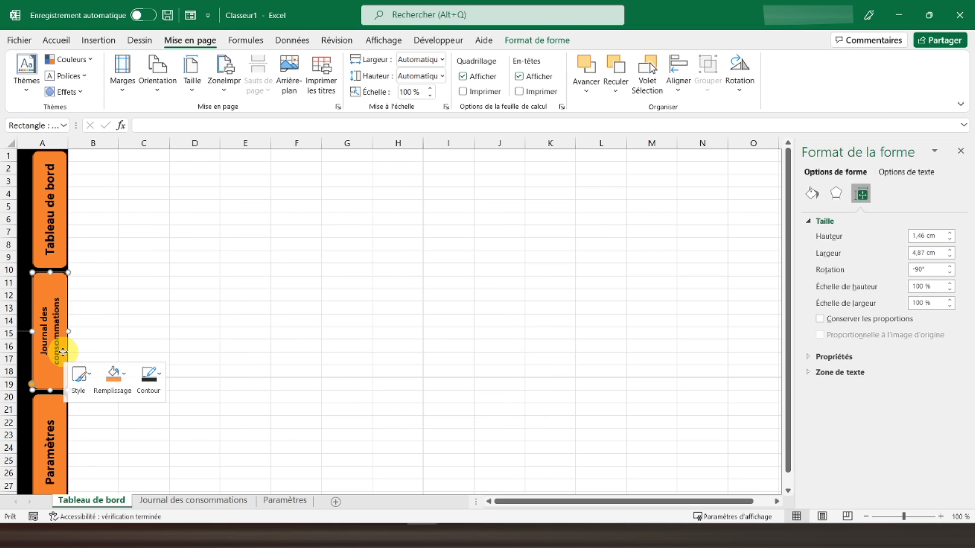
{"action": "mouse_move", "coordinate": [218, 208]}
{"action": "left_click", "coordinate": [268, 259]}
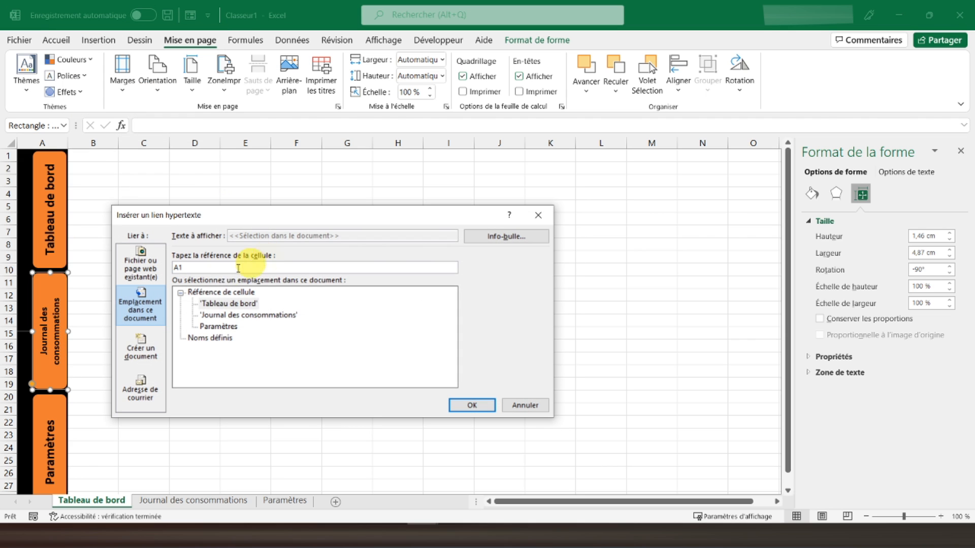
{"action": "left_click", "coordinate": [220, 316]}
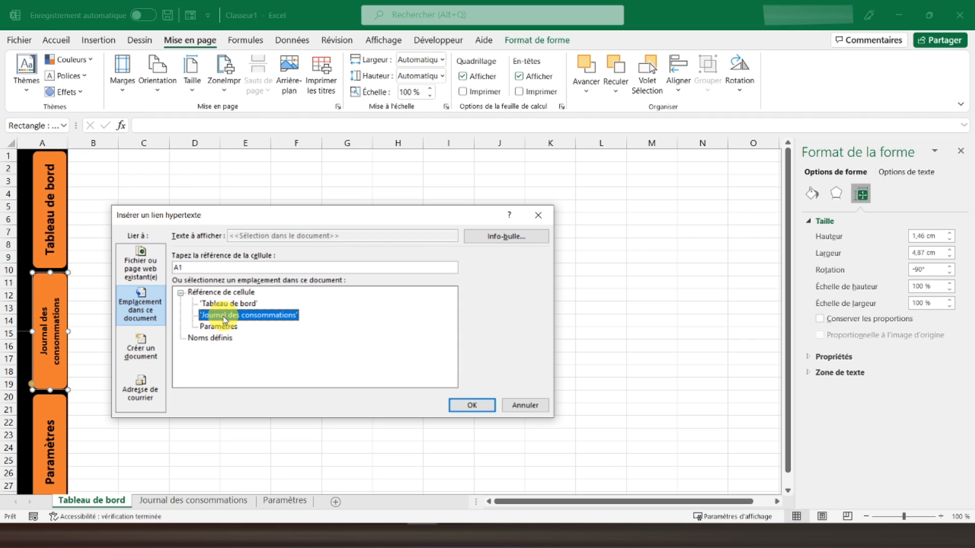
{"action": "left_click", "coordinate": [468, 406]}
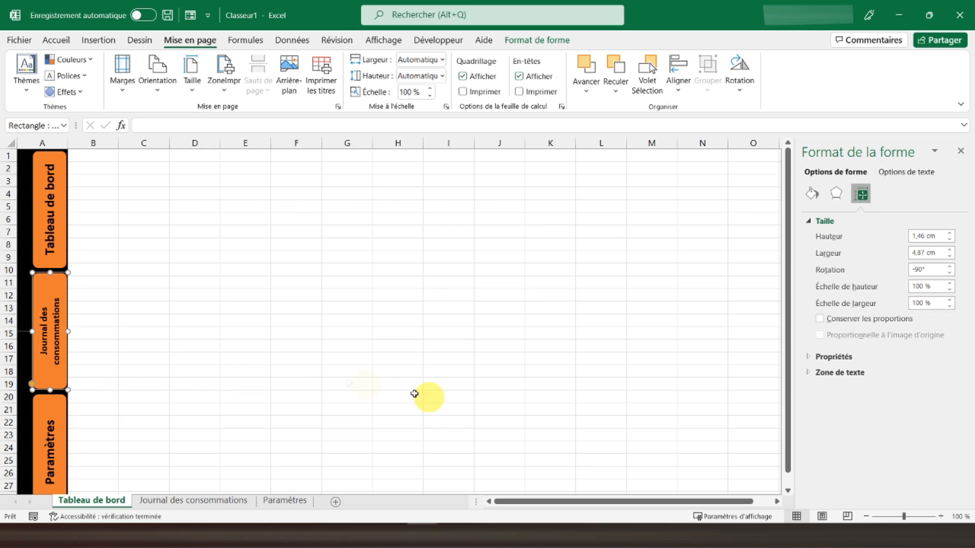
- Link the "Paramètres" button to the "Paramètres" sheet of this document
{"action": "left_click", "coordinate": [64, 420]}
{"action": "right_click", "coordinate": [63, 420]}
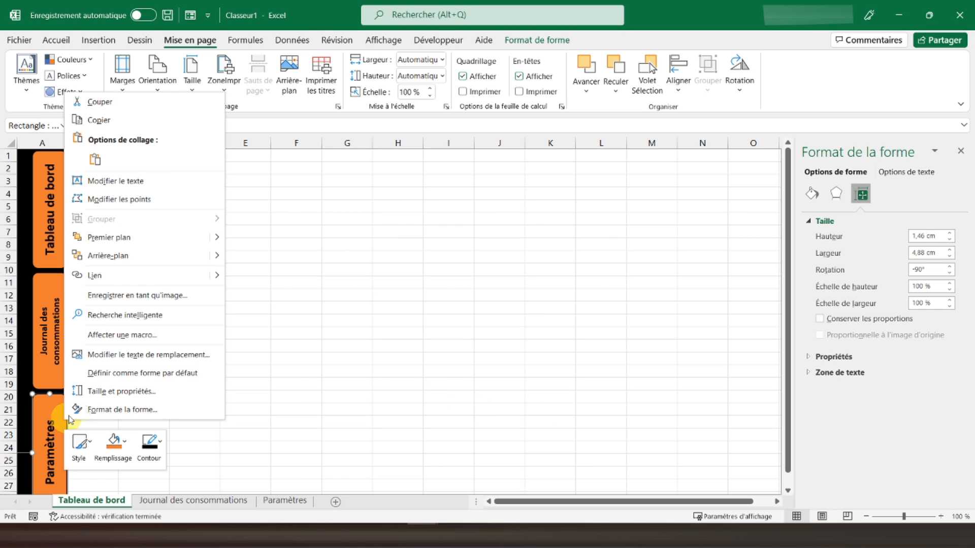
{"action": "mouse_move", "coordinate": [221, 276]}
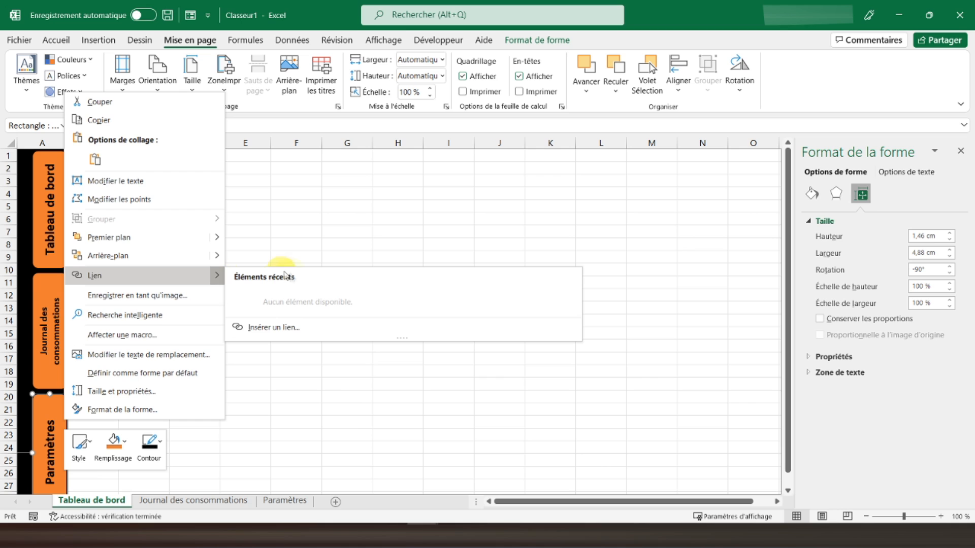
{"action": "left_click", "coordinate": [287, 322]}
{"action": "left_click", "coordinate": [241, 409]}
{"action": "left_click", "coordinate": [502, 487]}
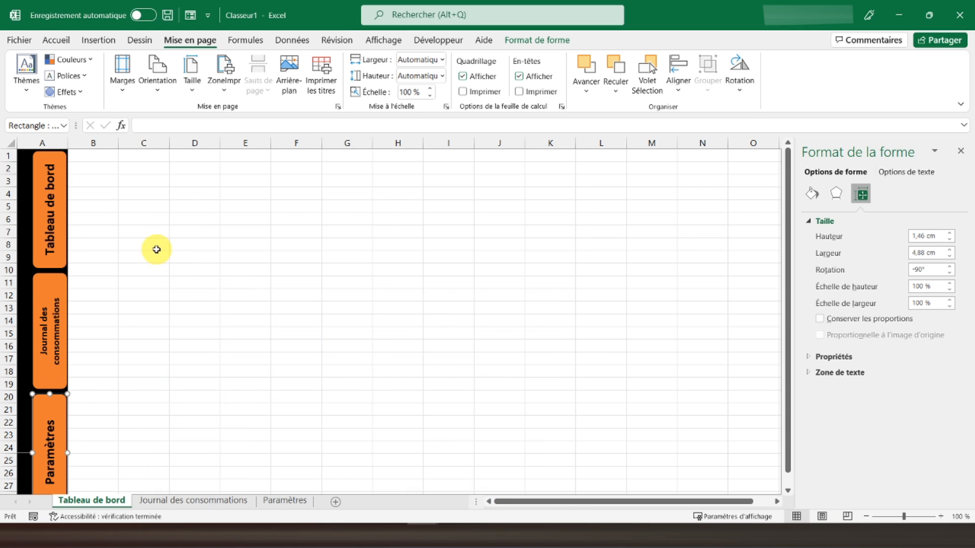
- Copy column A with its navigation buttons from the dashboard into column A of the "Journal des consommations" sheet
{"action": "left_click", "coordinate": [127, 231]}
{"action": "left_click", "coordinate": [45, 144]}
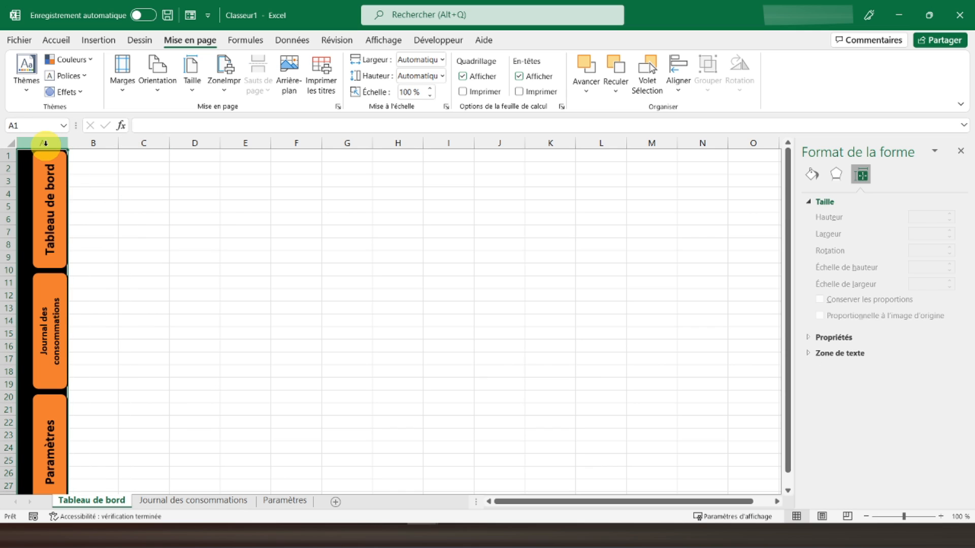
{"action": "key", "text": "ctrl+c"}
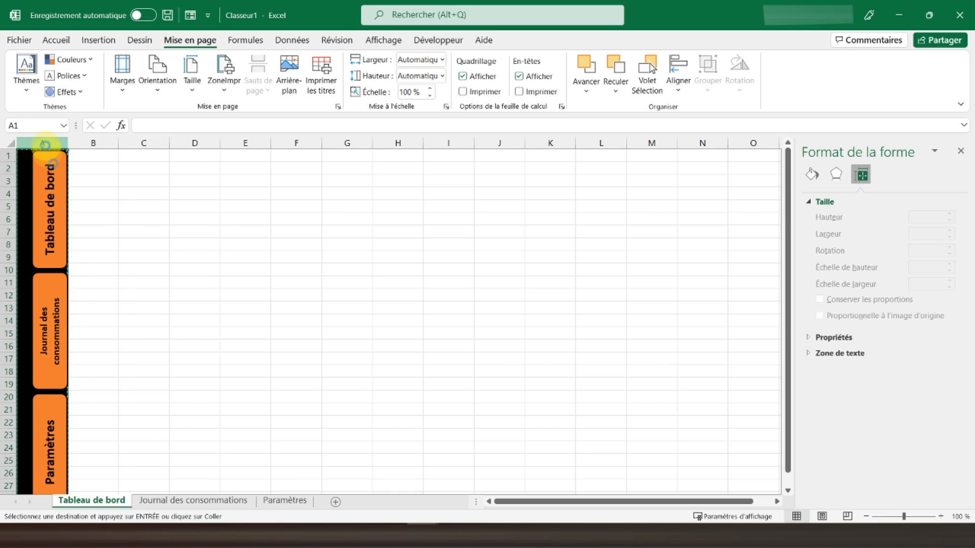
{"action": "left_click", "coordinate": [193, 502]}
{"action": "left_click", "coordinate": [41, 142]}
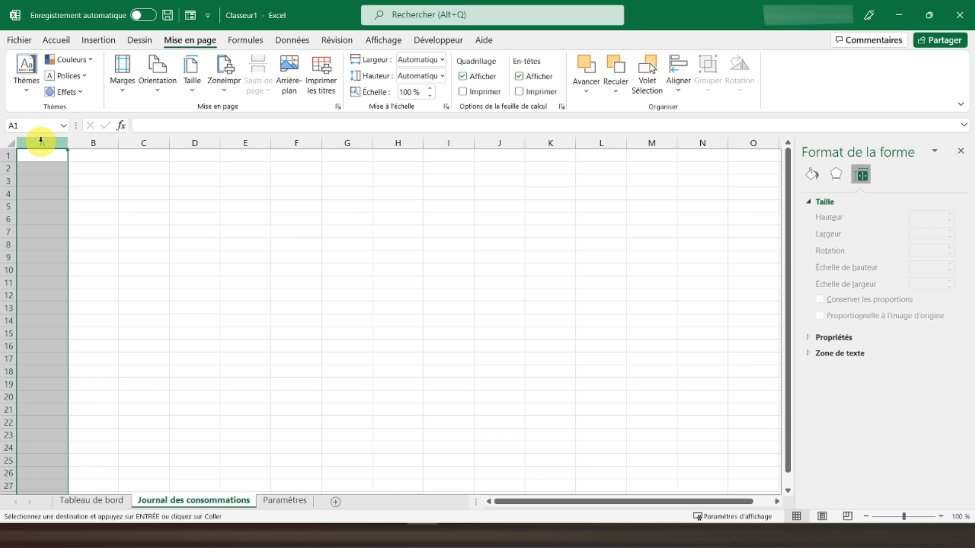
{"action": "key", "text": "ctrl+v"}
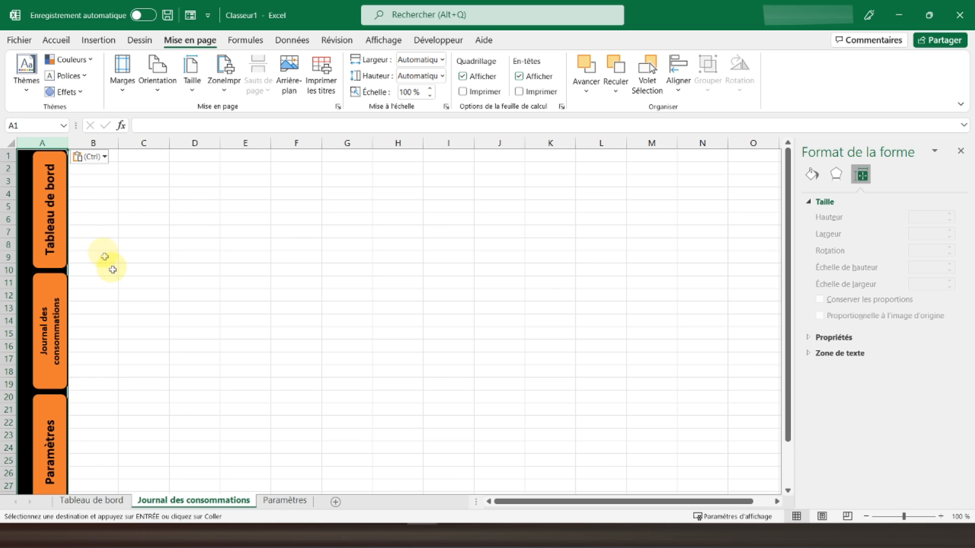
- Paste the copied navigation column into column A of the "Paramètres" sheet
{"action": "left_click", "coordinate": [285, 500]}
{"action": "left_click", "coordinate": [48, 142]}
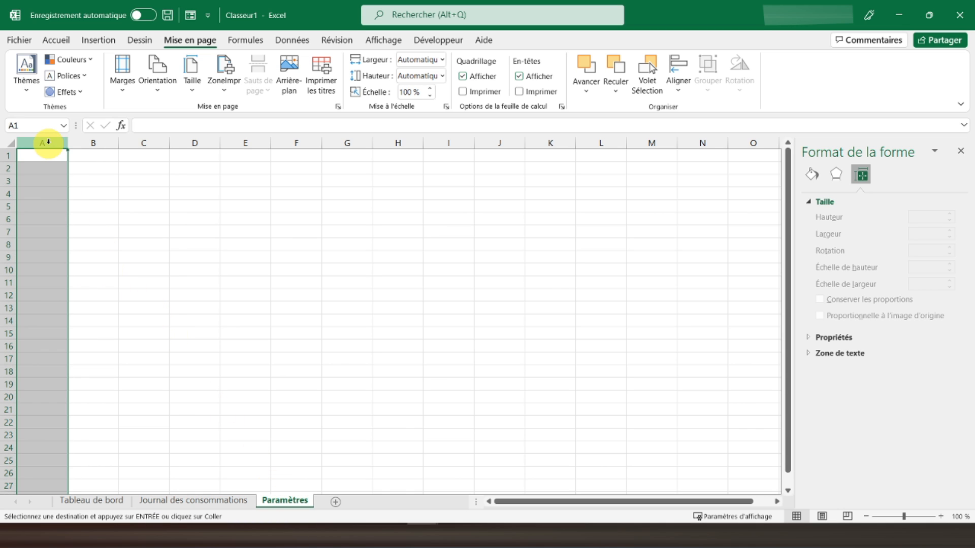
{"action": "key", "text": "ctrl+v"}
- Test the navigation buttons by going from "Paramètres" to "Journal des consommations" and back to "Tableau de bord"
{"action": "left_click", "coordinate": [144, 194]}
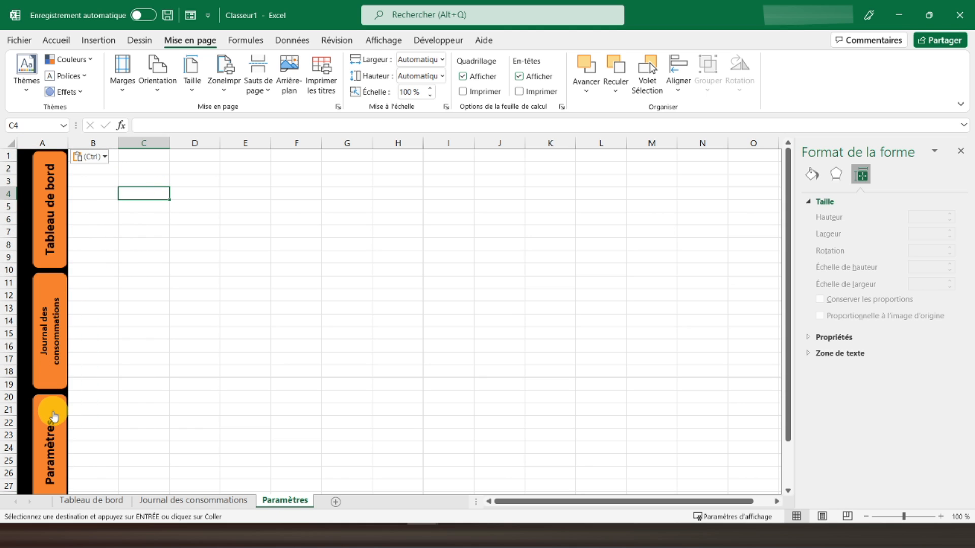
{"action": "left_click", "coordinate": [55, 330]}
{"action": "left_click", "coordinate": [57, 248]}
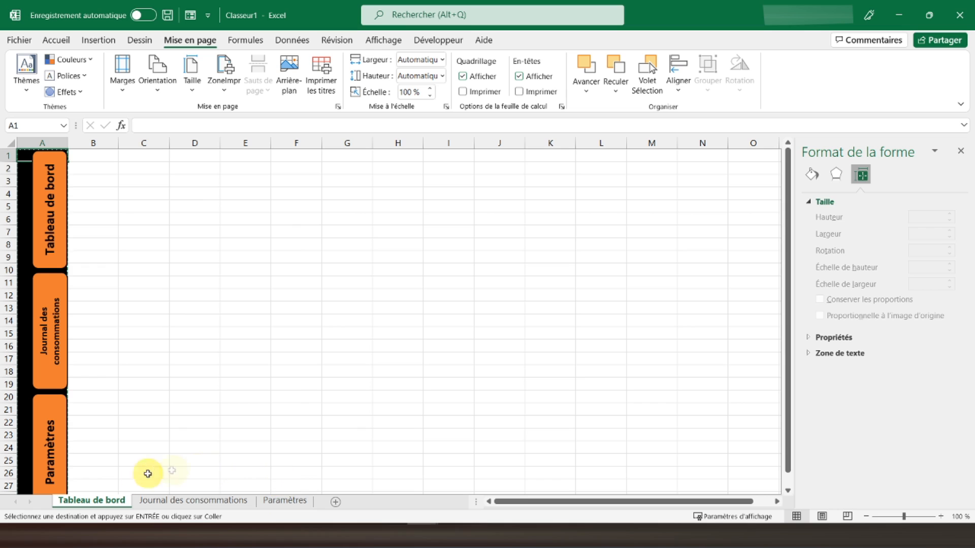
- Close the shape formatting pane and merge and centre cells B1:M2 on the dashboard sheet
{"action": "left_click", "coordinate": [95, 163]}
{"action": "left_click", "coordinate": [960, 151]}
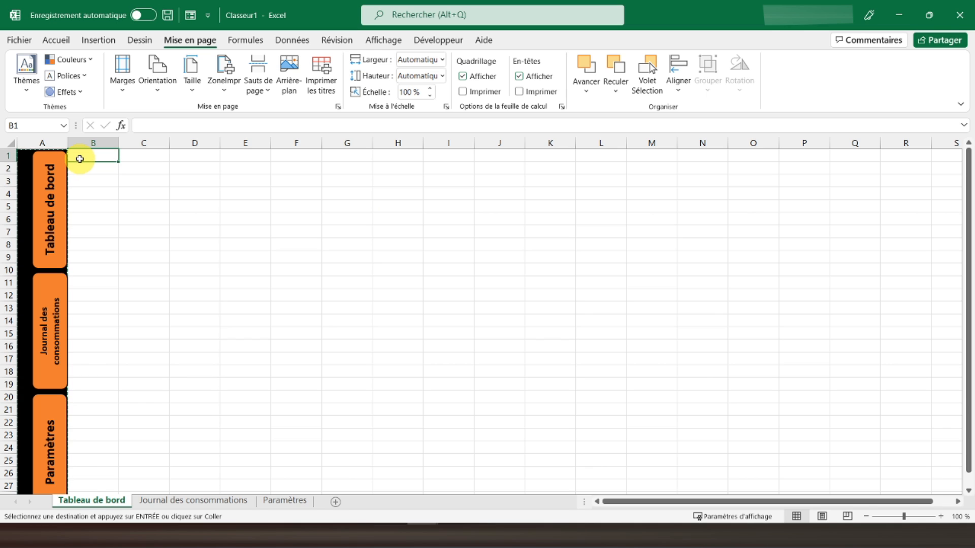
{"action": "left_click_drag", "start_coordinate": [84, 168], "coordinate": [651, 165]}
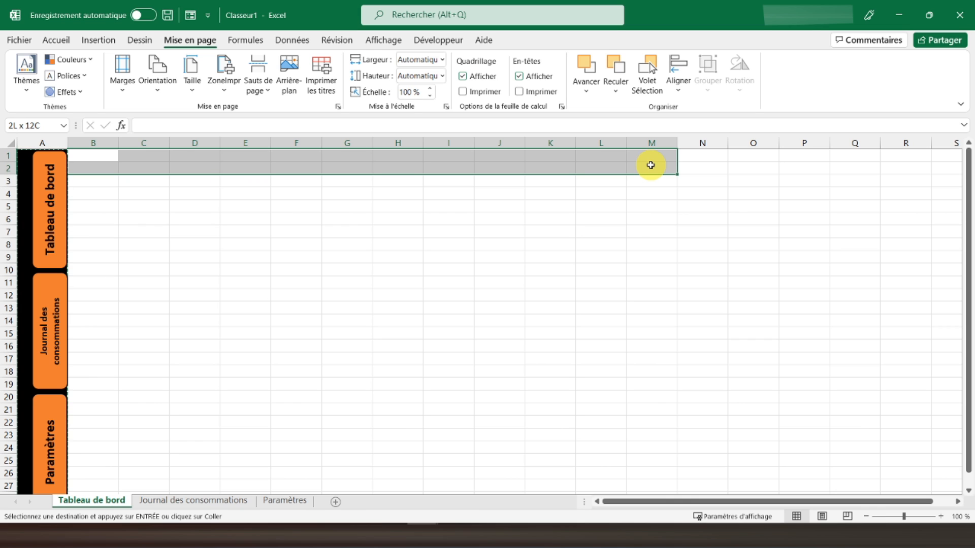
{"action": "left_click", "coordinate": [57, 41]}
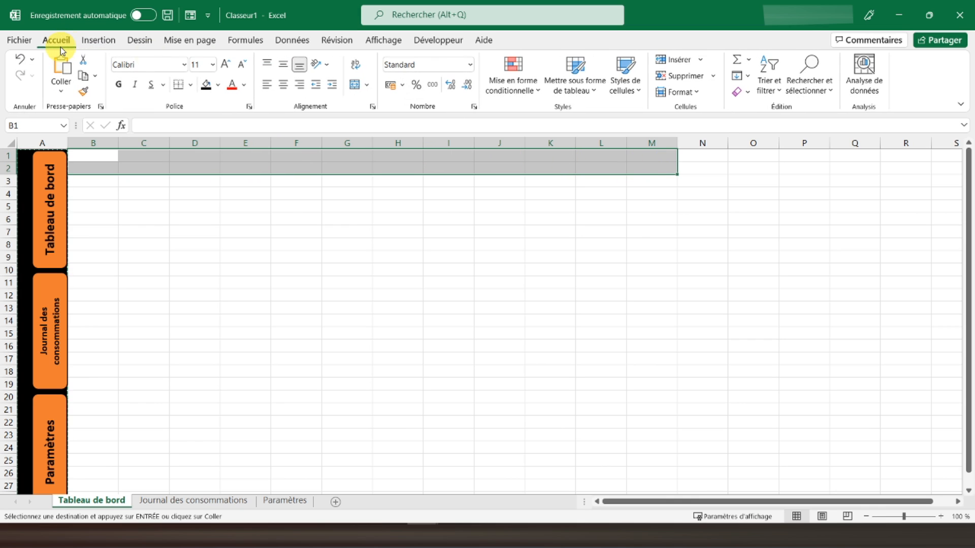
{"action": "left_click", "coordinate": [354, 85]}
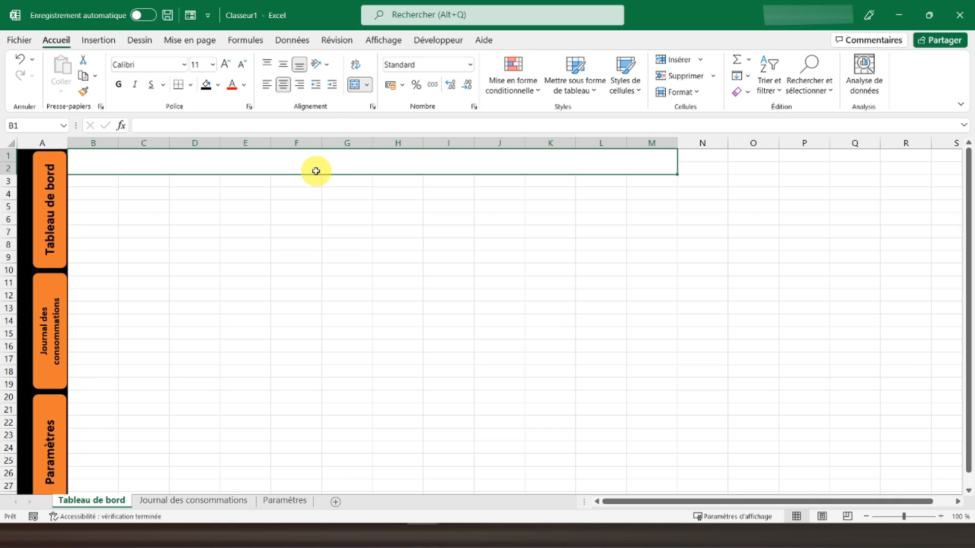
- Enter the title "Tableau de bord : Gestion de carburant" in the merged cell B1
{"action": "type", "text": "Tableau de bord :"}
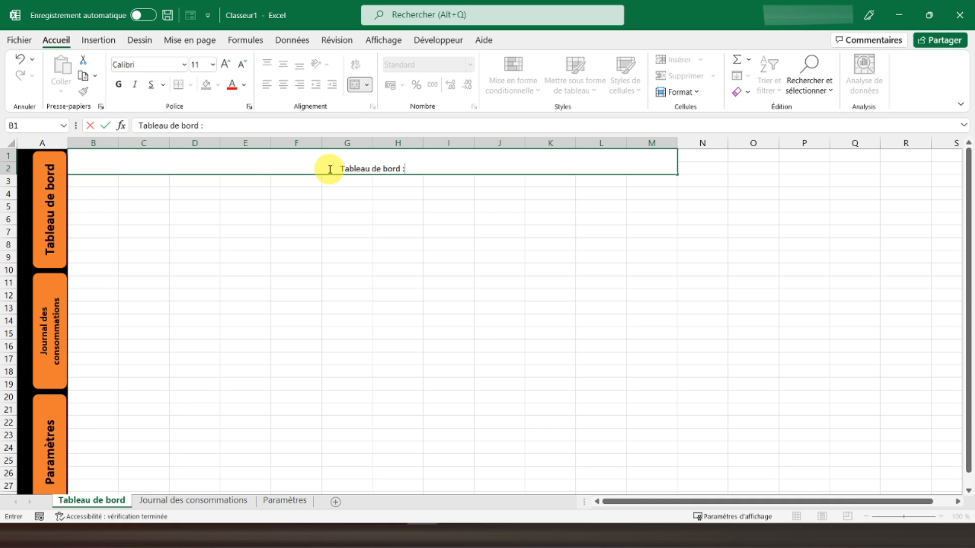
{"action": "type", "text": " Gest"}
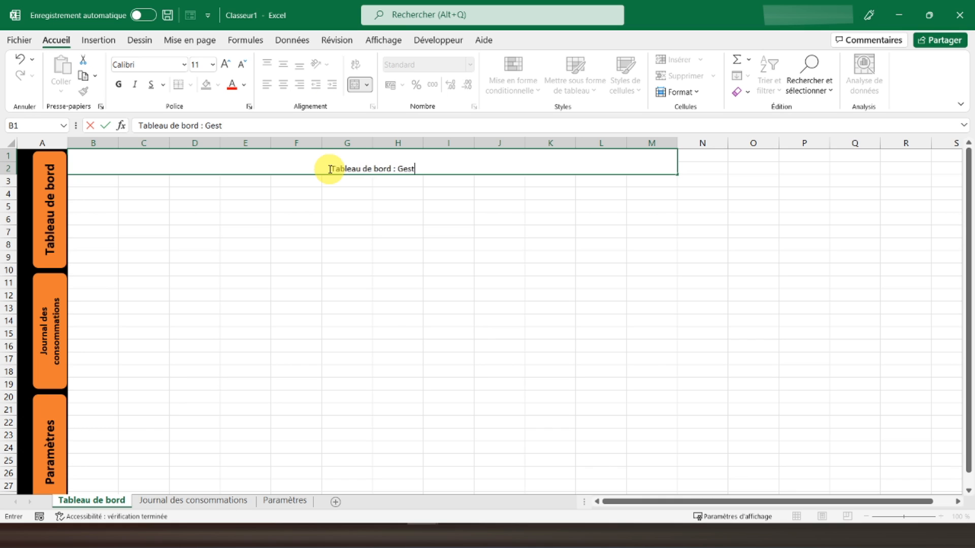
{"action": "type", "text": "ion de carburant"}
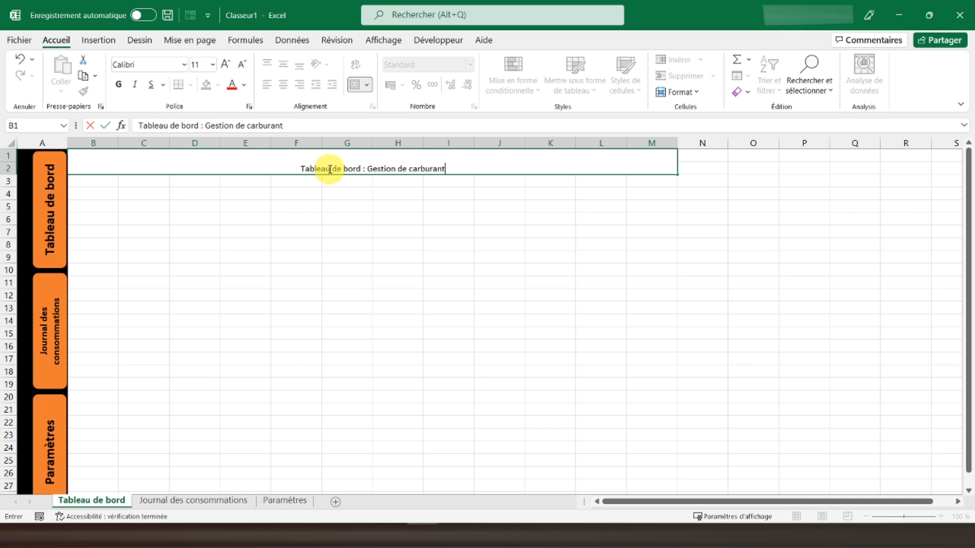
{"action": "key", "text": "Return"}
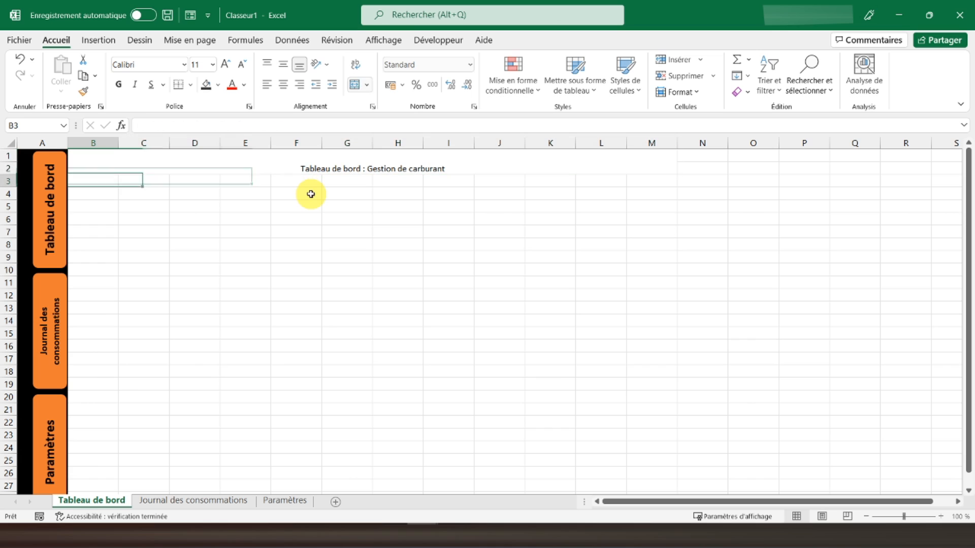
- Make the dashboard title bold and centre it vertically in its merged cell
{"action": "left_click", "coordinate": [304, 167]}
{"action": "left_click", "coordinate": [119, 86]}
{"action": "left_click", "coordinate": [283, 64]}
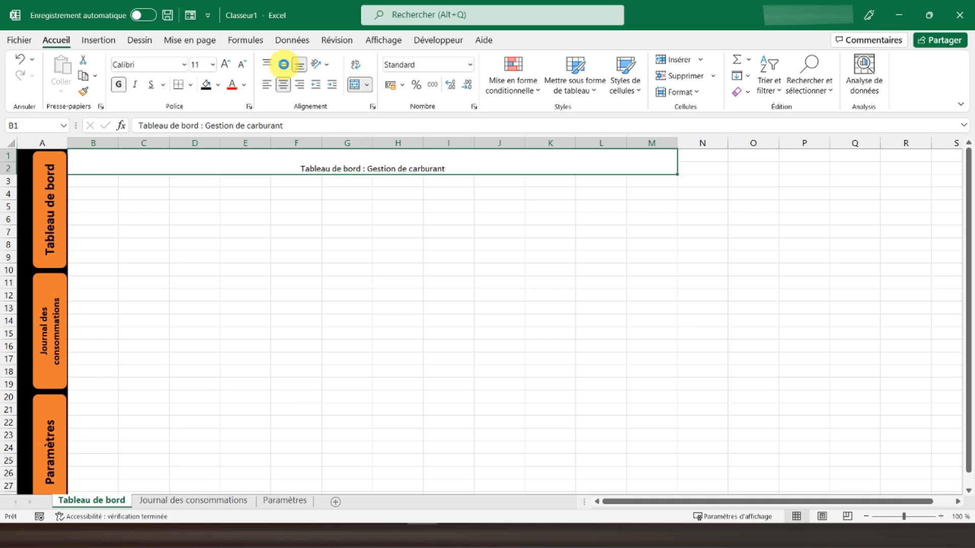
{"action": "key", "text": "ctrl+p"}
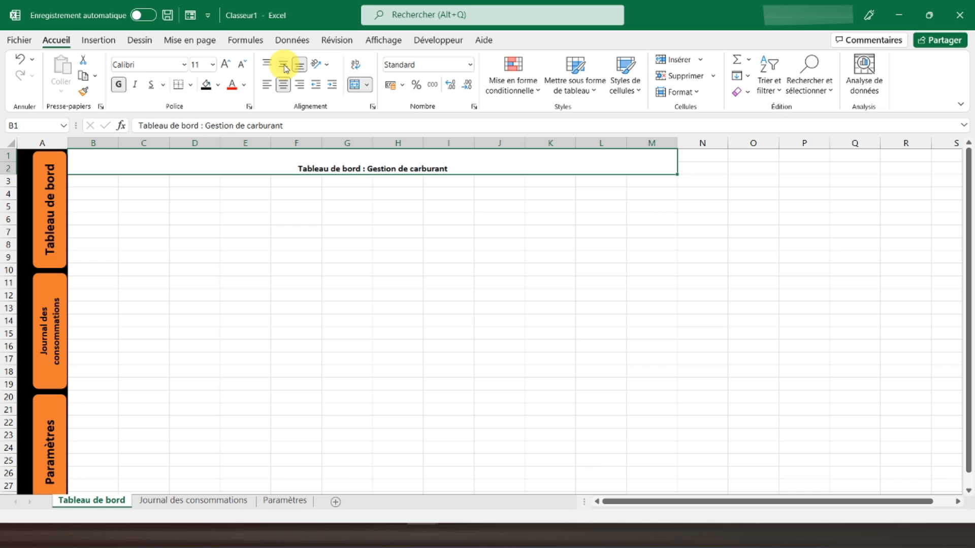
{"action": "left_click", "coordinate": [284, 65]}
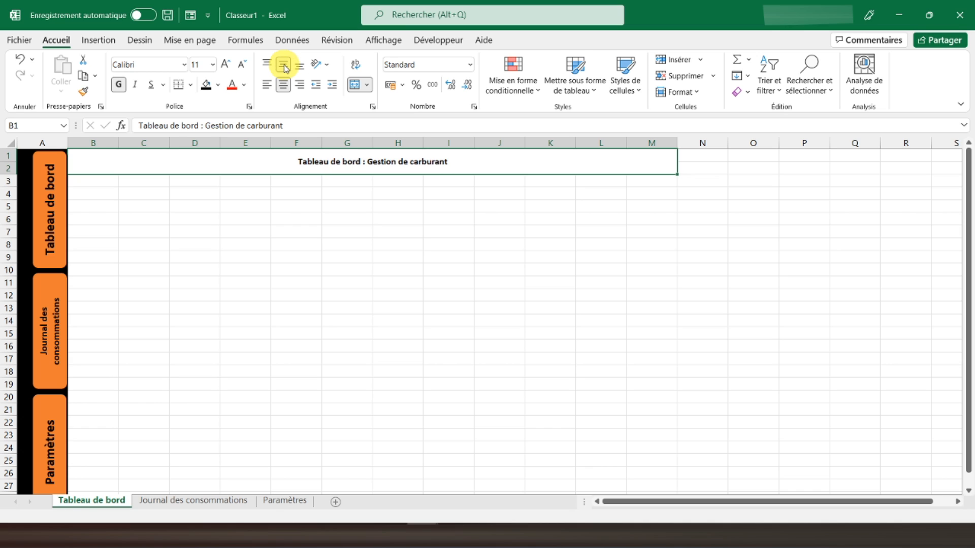
- Increase the dashboard title's font size to 24
{"action": "left_click", "coordinate": [226, 65]}
{"action": "left_click", "coordinate": [226, 64]}
{"action": "left_click", "coordinate": [226, 64]}
{"action": "left_click", "coordinate": [226, 65]}
{"action": "left_click", "coordinate": [226, 64]}
{"action": "left_click", "coordinate": [226, 65]}
{"action": "left_click", "coordinate": [226, 65]}
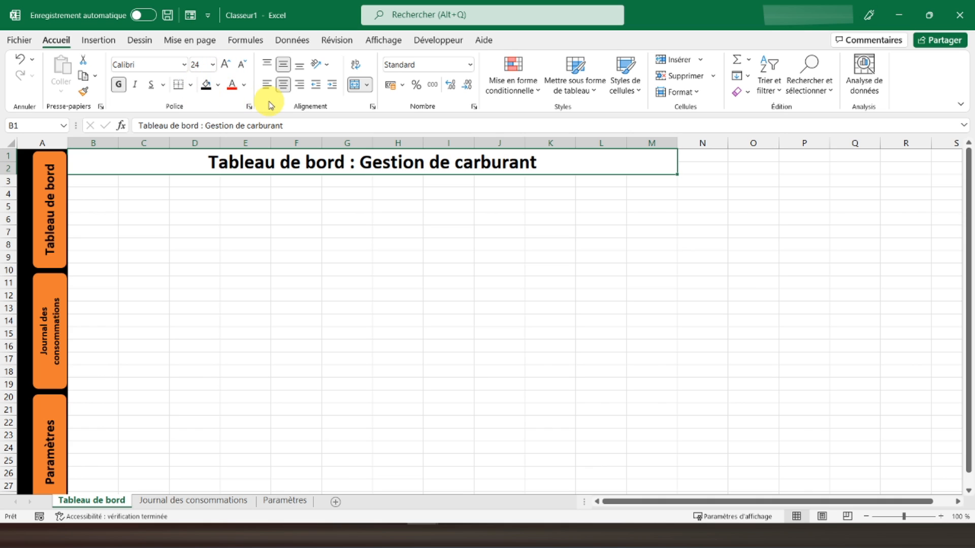
- Fill the merged title cell with orange and give it thick outside borders
{"action": "left_click", "coordinate": [219, 85]}
{"action": "left_click", "coordinate": [255, 118]}
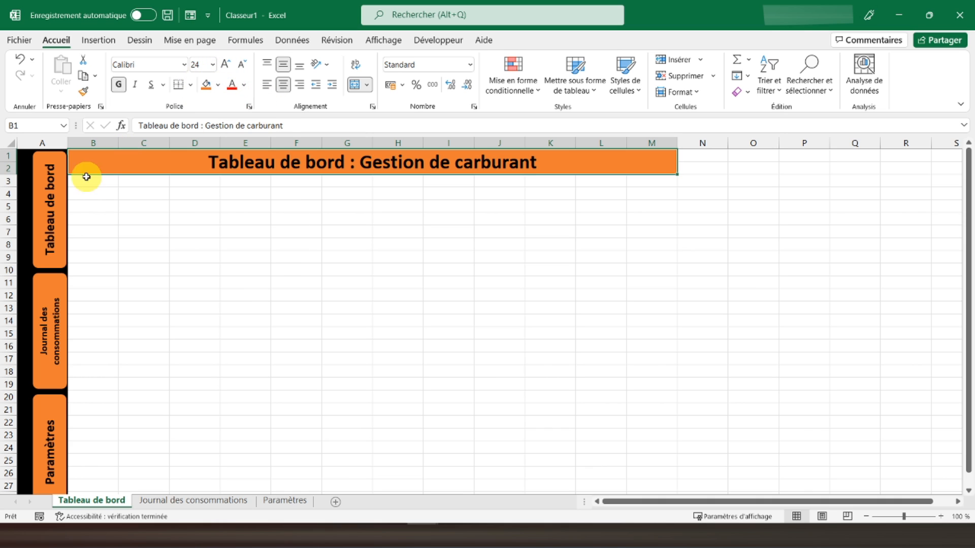
{"action": "left_click", "coordinate": [191, 85]}
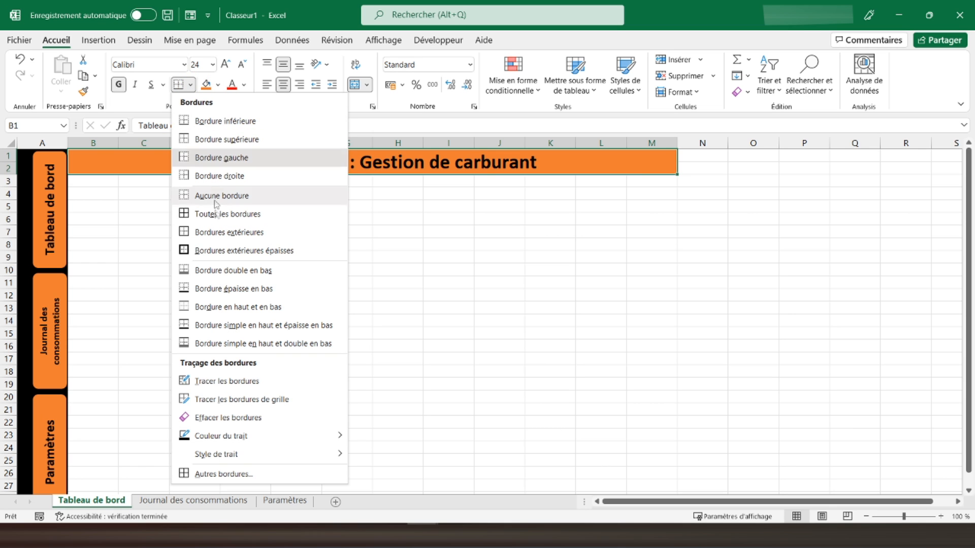
{"action": "left_click", "coordinate": [218, 250]}
{"action": "left_click", "coordinate": [125, 184]}
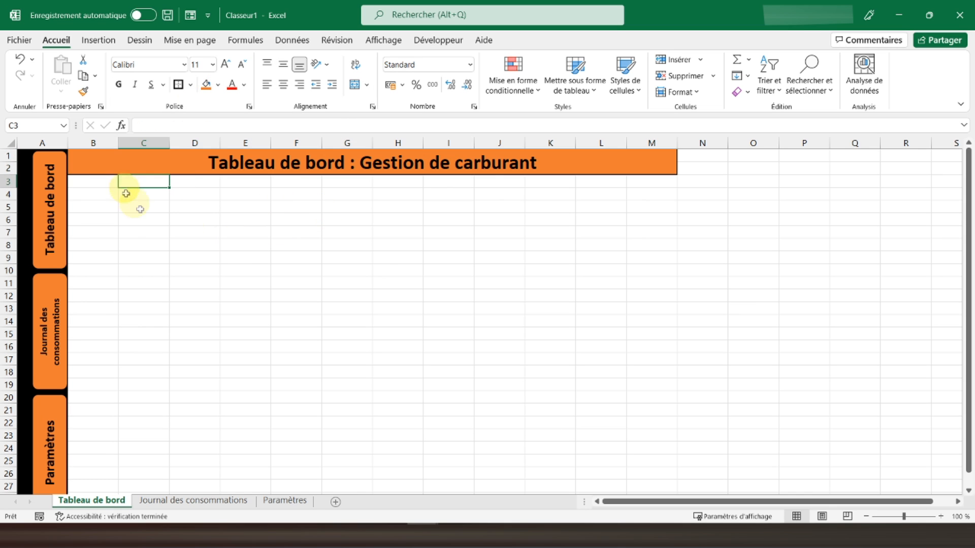
{"action": "left_click", "coordinate": [92, 181]}
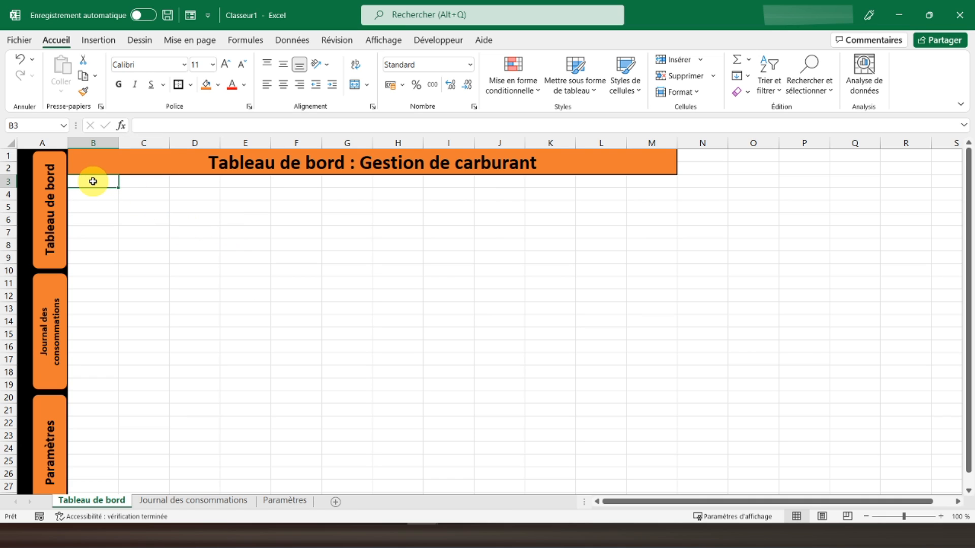
- Outline the three dashboard blocks B3:E13, F3:I13 and J3:M13 with thick outside borders
{"action": "left_click_drag", "start_coordinate": [93, 181], "coordinate": [229, 306]}
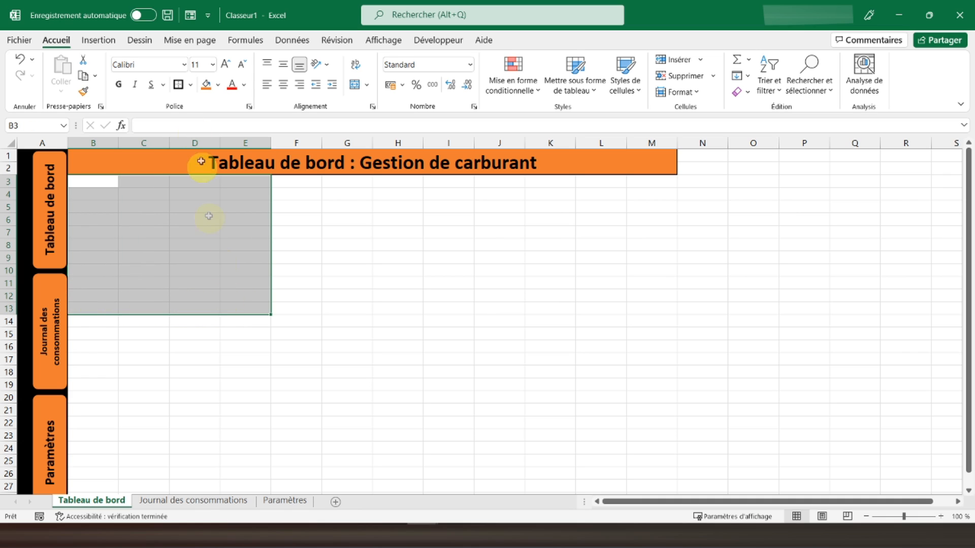
{"action": "left_click", "coordinate": [177, 87]}
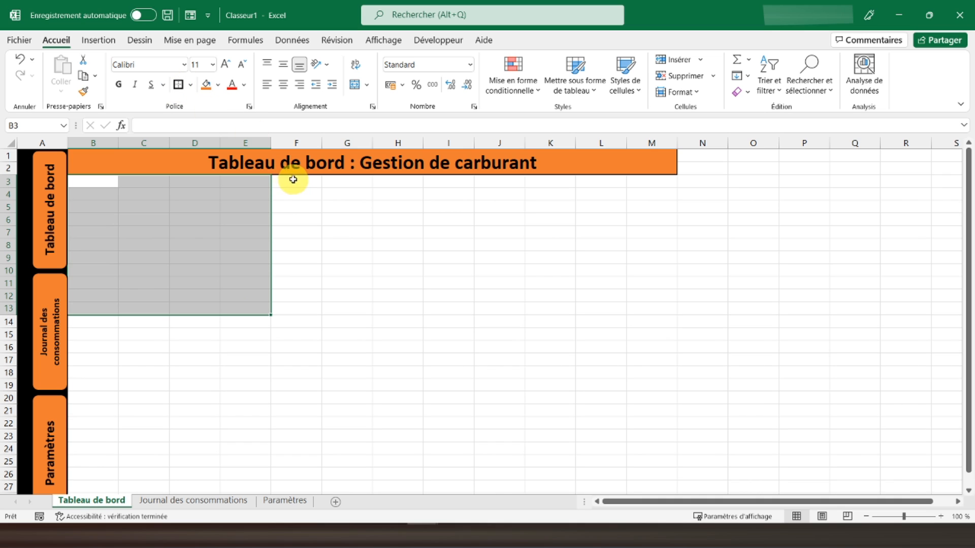
{"action": "left_click_drag", "start_coordinate": [294, 180], "coordinate": [455, 311]}
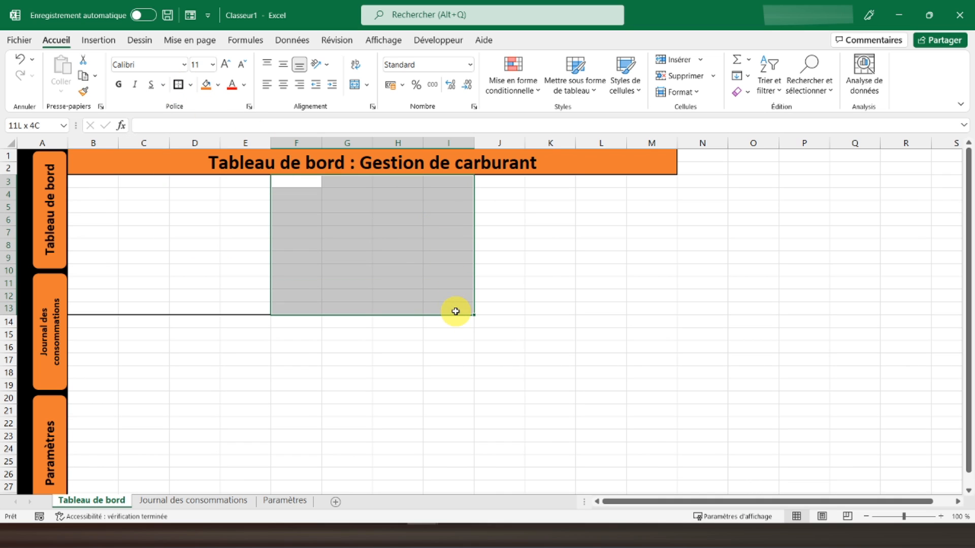
{"action": "left_click", "coordinate": [178, 85]}
{"action": "left_click", "coordinate": [498, 180]}
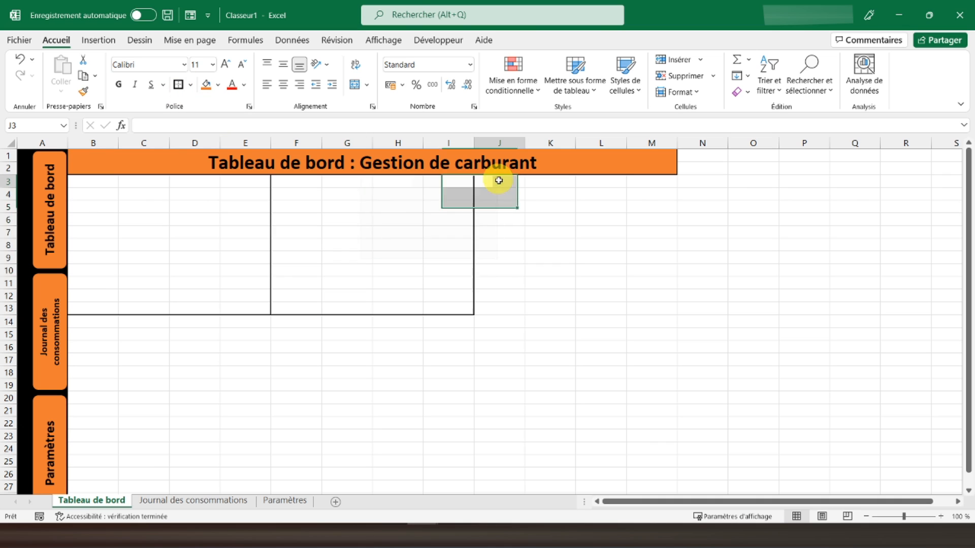
{"action": "left_click_drag", "start_coordinate": [499, 181], "coordinate": [675, 312]}
{"action": "left_click", "coordinate": [177, 84]}
- Merge and centre cells B3:E3 and enter the heading "Coût par véhicule"
{"action": "left_click", "coordinate": [98, 185]}
{"action": "left_click_drag", "start_coordinate": [98, 185], "coordinate": [256, 183]}
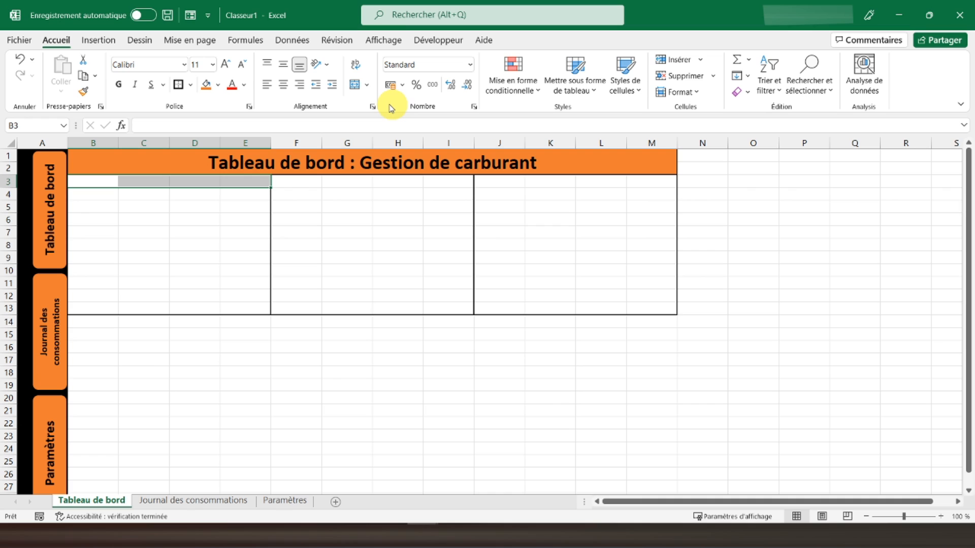
{"action": "left_click", "coordinate": [354, 85]}
{"action": "type", "text": "Coût"}
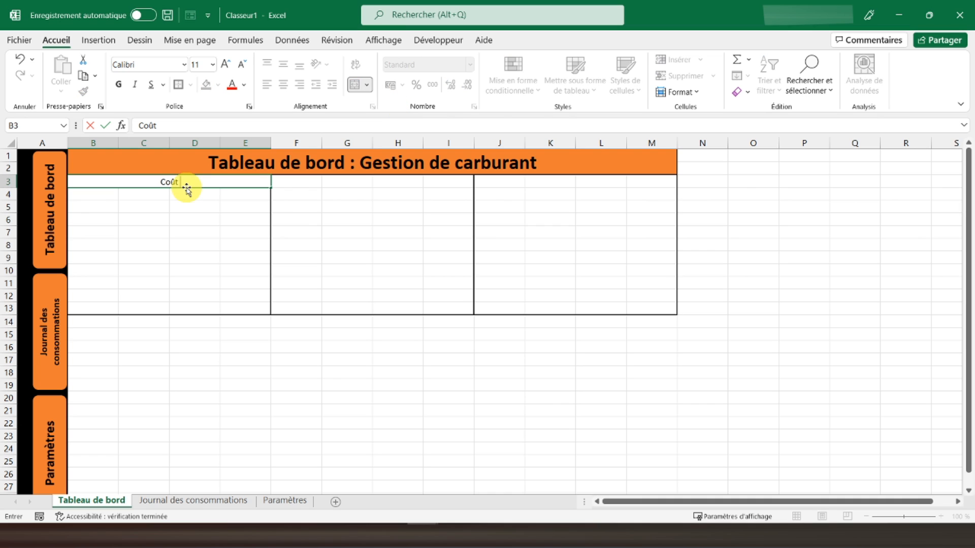
{"action": "type", "text": " par véhicule"}
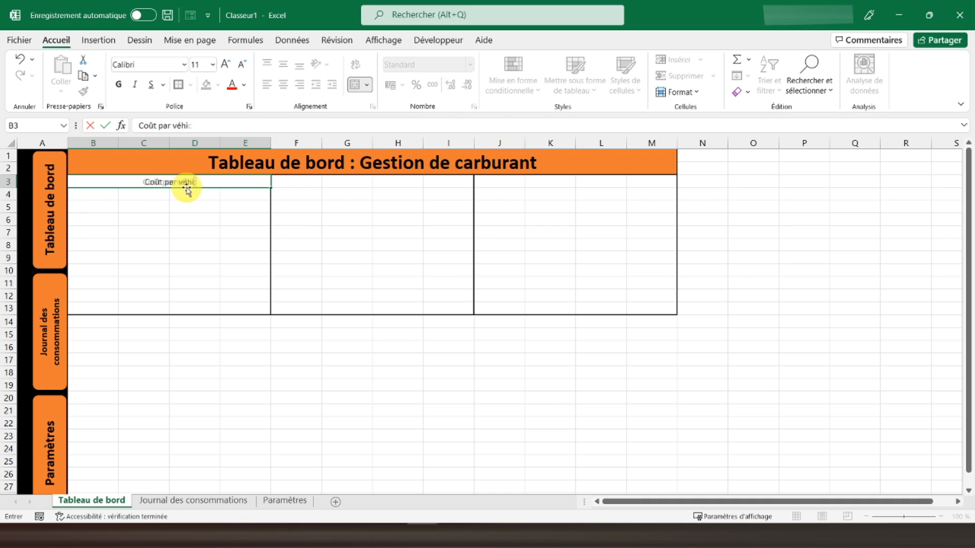
{"action": "key", "text": "Tab"}
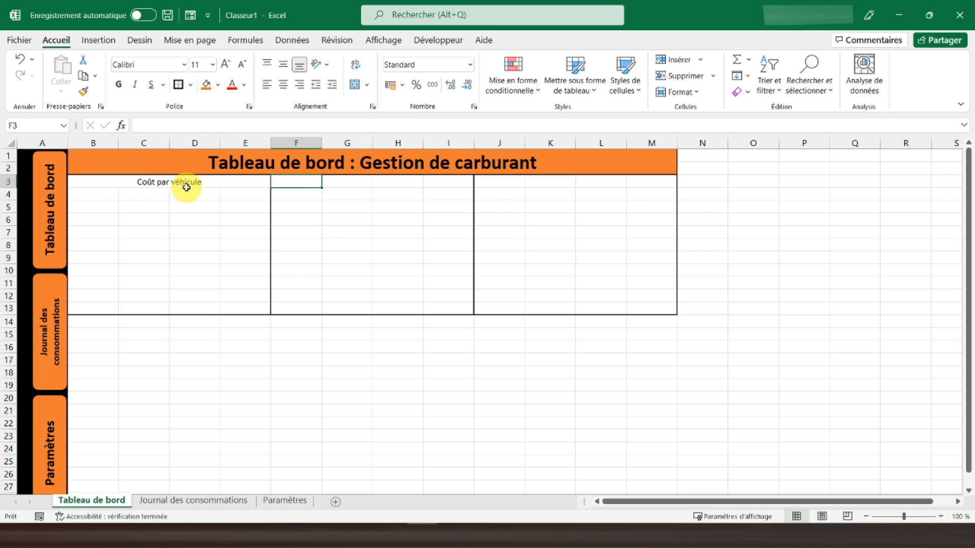
- Merge and centre cells F3:I3 and enter the heading "Coût par conducteur"
{"action": "key", "text": "shift+Right"}
{"action": "key", "text": "shift+Right"}
{"action": "key", "text": "shift+Right"}
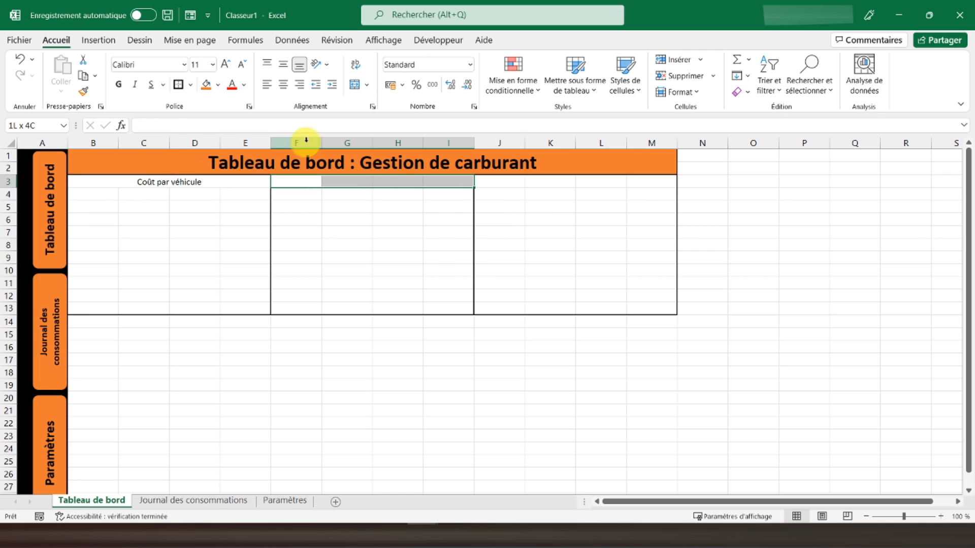
{"action": "left_click", "coordinate": [354, 84]}
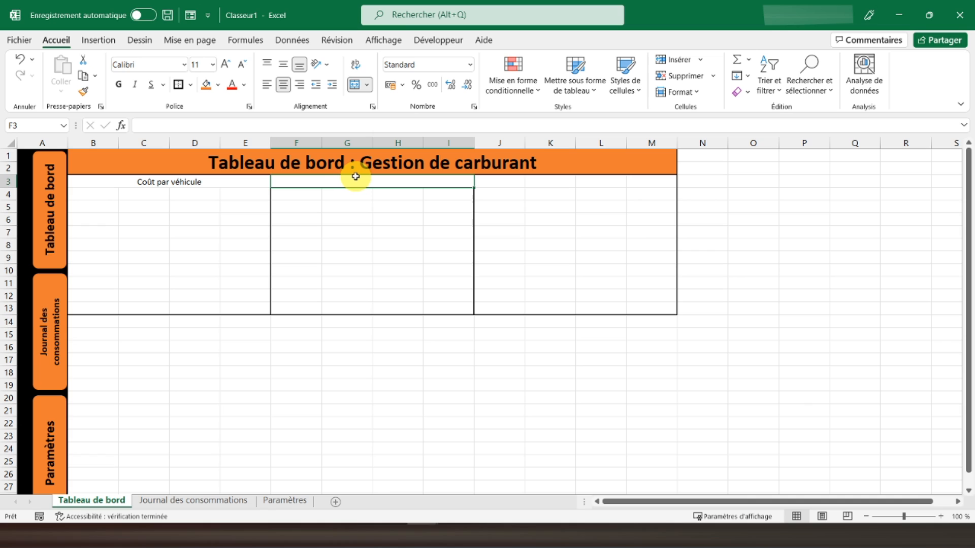
{"action": "type", "text": "Co"}
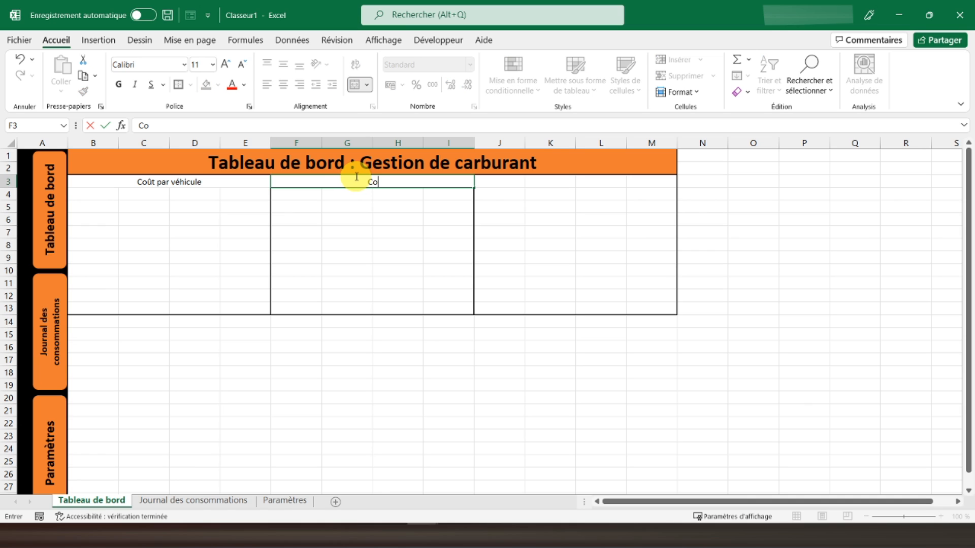
{"action": "type", "text": "ût par conducteur"}
{"action": "key", "text": "Return"}
- Merge and centre cells J3:M3 and enter the heading "Coût moyen"
{"action": "left_click", "coordinate": [355, 176]}
{"action": "key", "text": "Right"}
{"action": "key", "text": "shift+Right"}
{"action": "key", "text": "shift+Right"}
{"action": "key", "text": "shift+Right"}
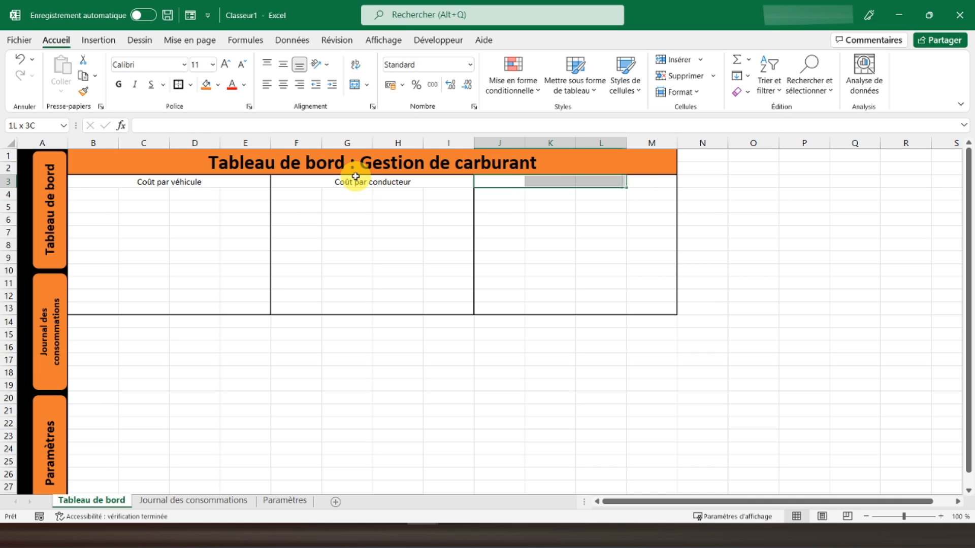
{"action": "left_click", "coordinate": [355, 84]}
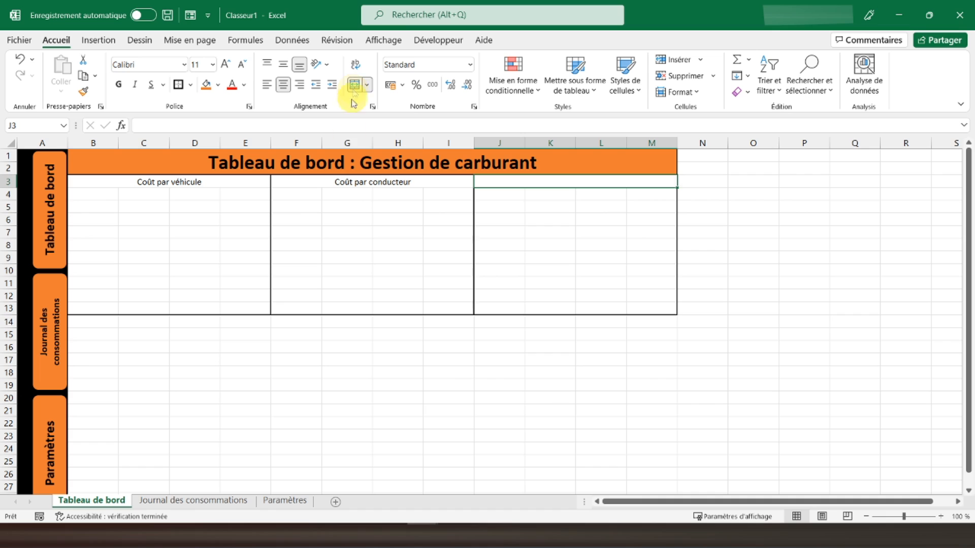
{"action": "type", "text": "C"}
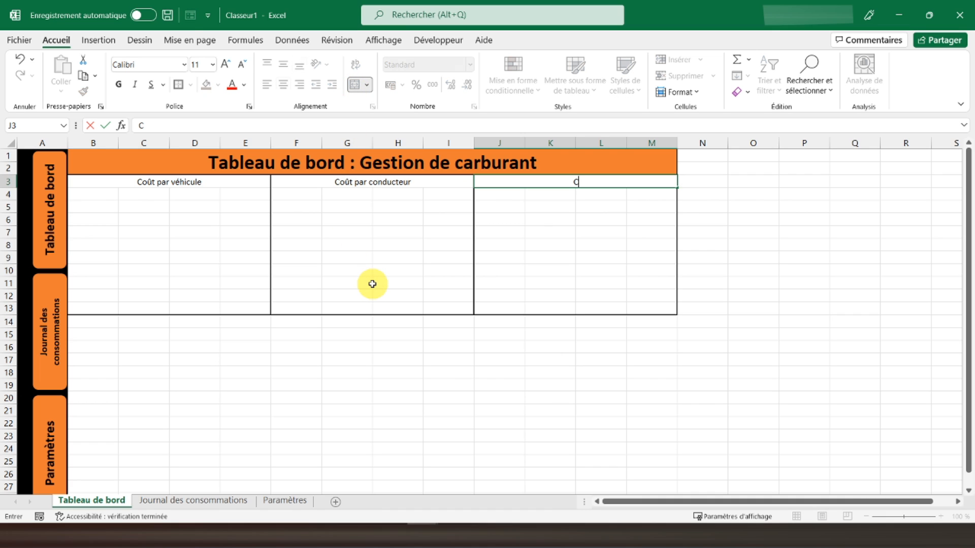
{"action": "type", "text": "oût moyen"}
{"action": "key", "text": "Return"}
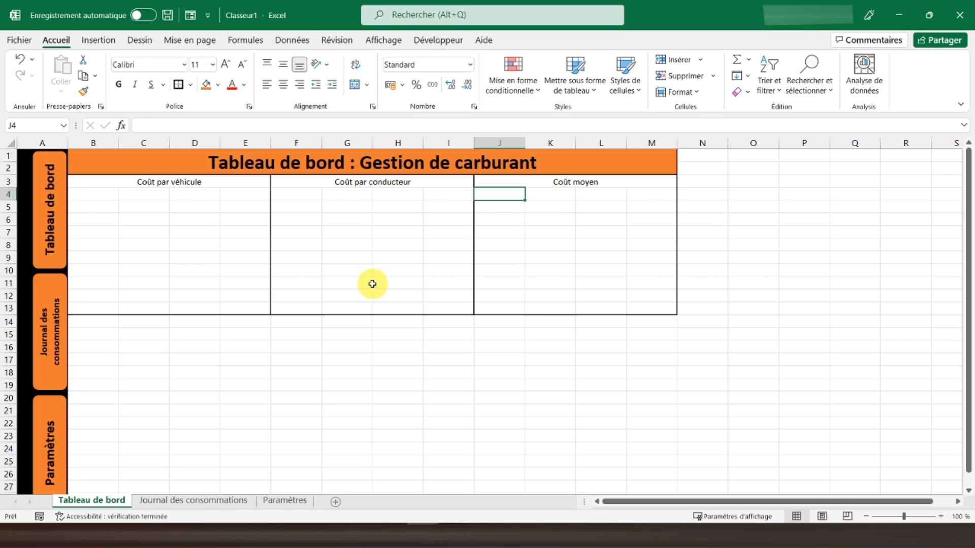
- Make the three block headings in row 3 bold
{"action": "left_click_drag", "start_coordinate": [135, 182], "coordinate": [583, 181]}
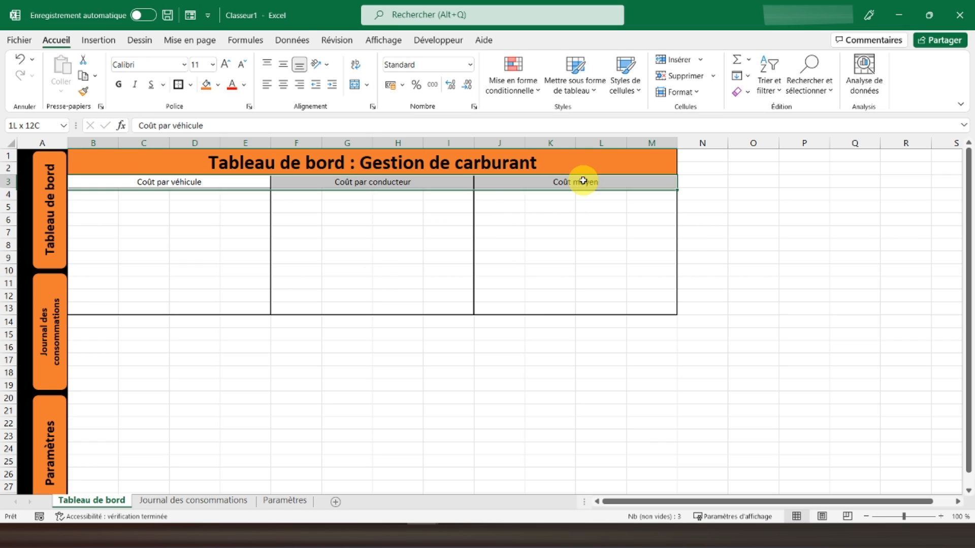
{"action": "left_click", "coordinate": [118, 84]}
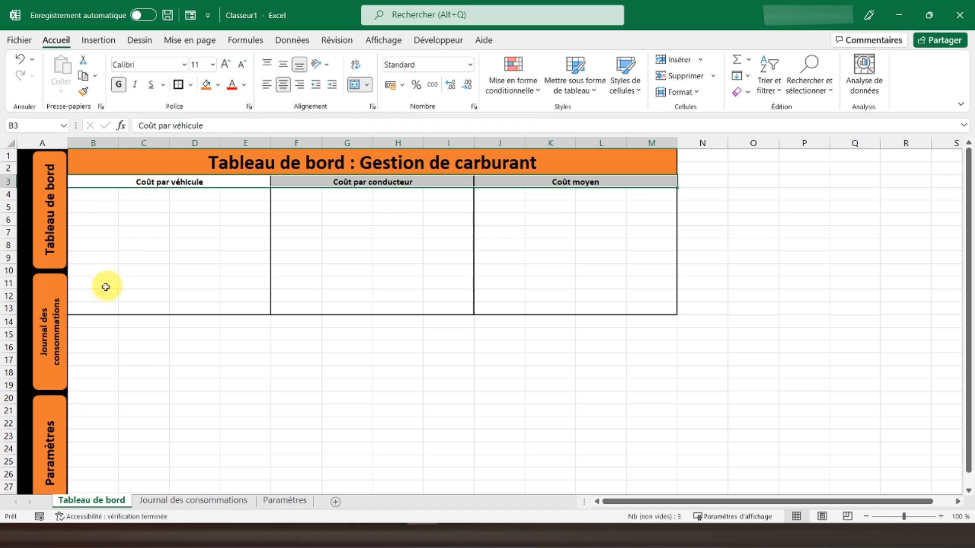
{"action": "left_click", "coordinate": [90, 317]}
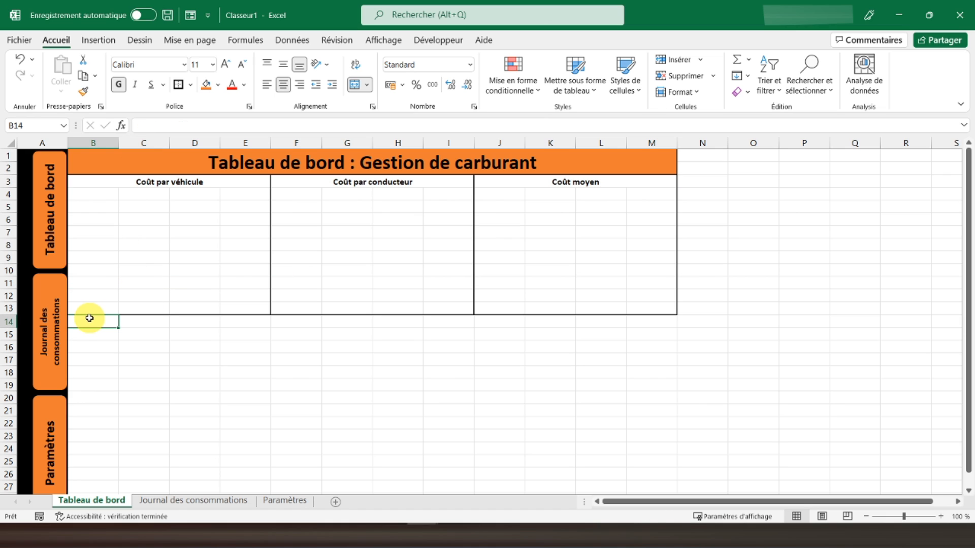
- Outline the range B14:M20 below the three blocks with thick outside borders
{"action": "left_click_drag", "start_coordinate": [89, 317], "coordinate": [650, 394]}
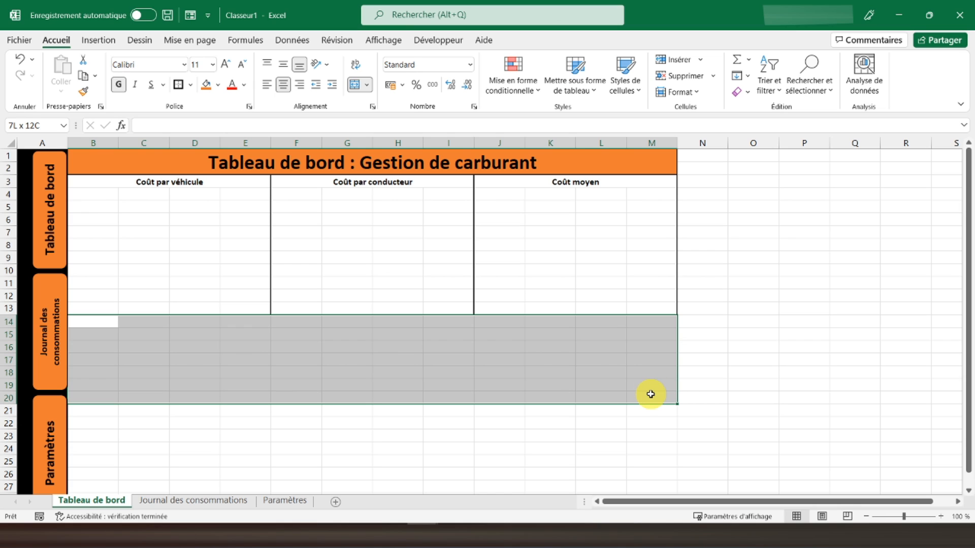
{"action": "left_click_drag", "start_coordinate": [650, 394], "coordinate": [651, 394]}
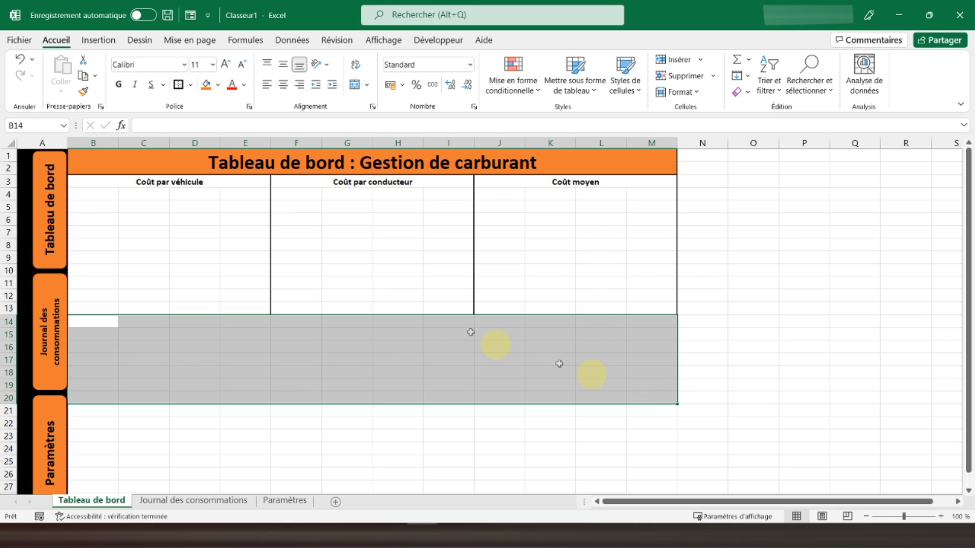
{"action": "left_click", "coordinate": [177, 84]}
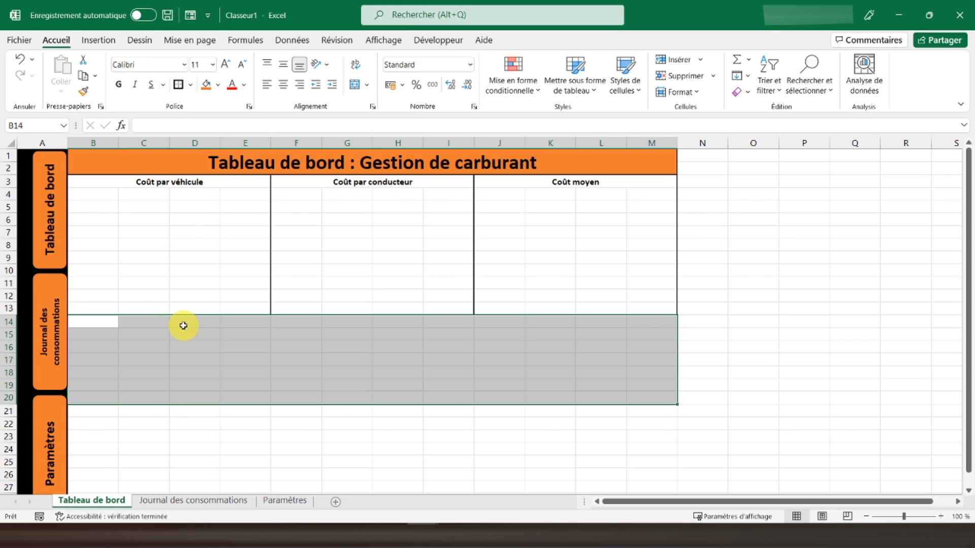
- Merge and centre cells F14:I14 and enter the heading "Analyse des carburants" in bold
{"action": "left_click_drag", "start_coordinate": [287, 321], "coordinate": [446, 322]}
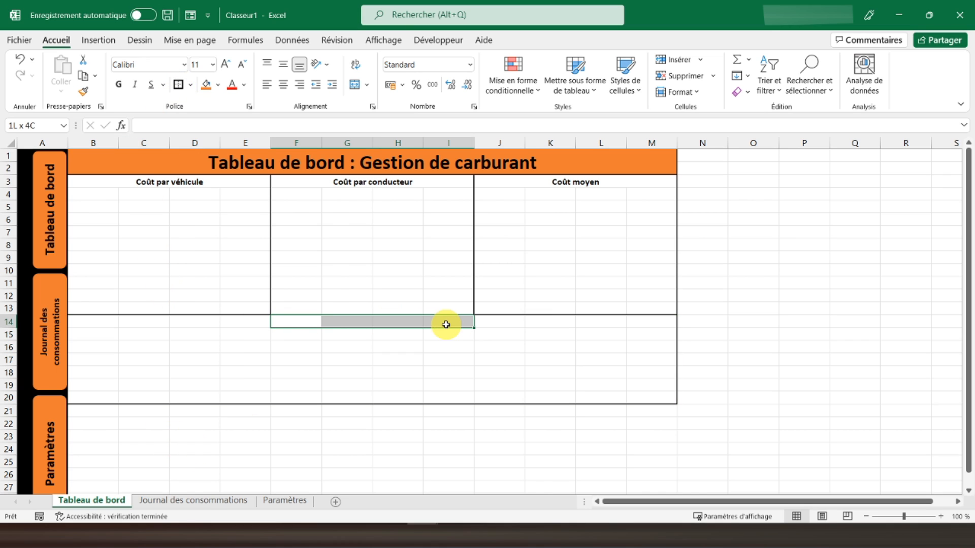
{"action": "left_click", "coordinate": [354, 84]}
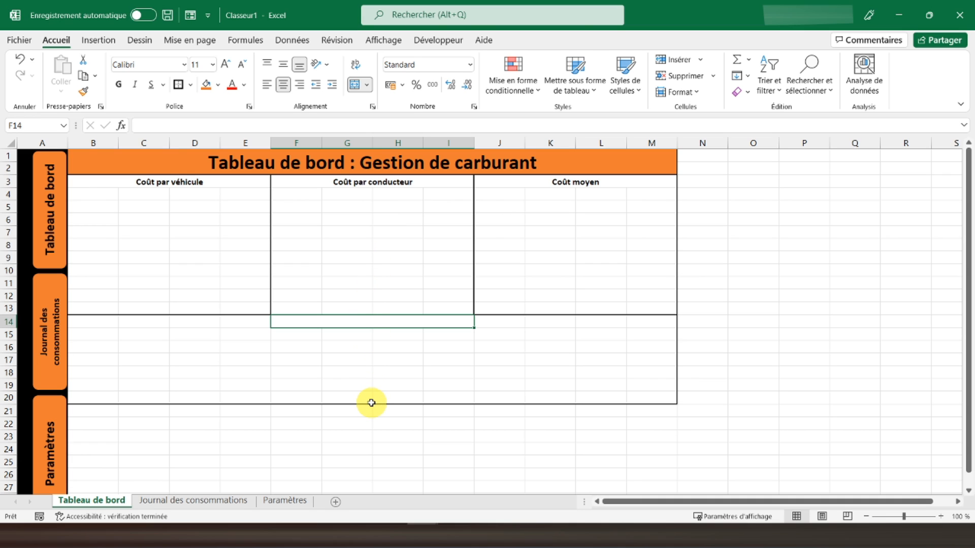
{"action": "type", "text": "Anal"}
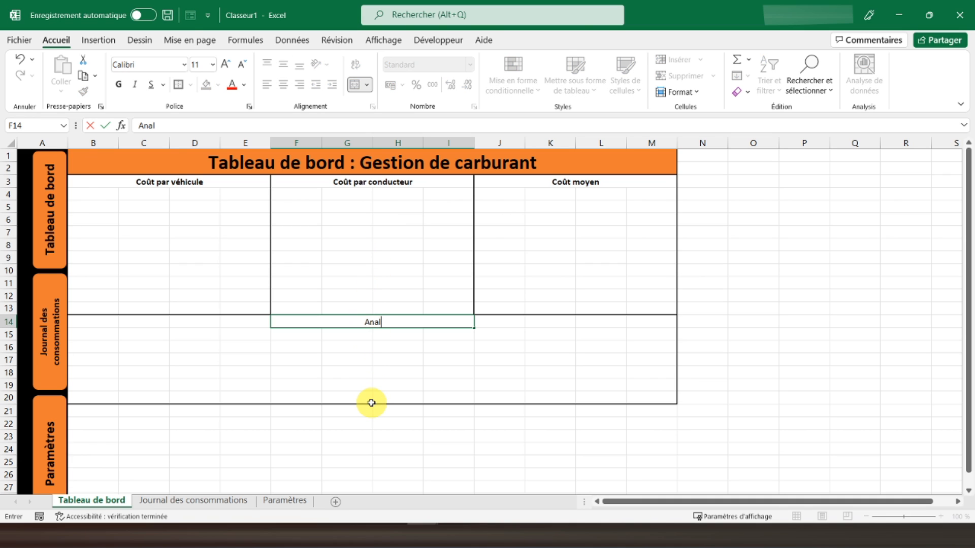
{"action": "type", "text": "yse des carburants"}
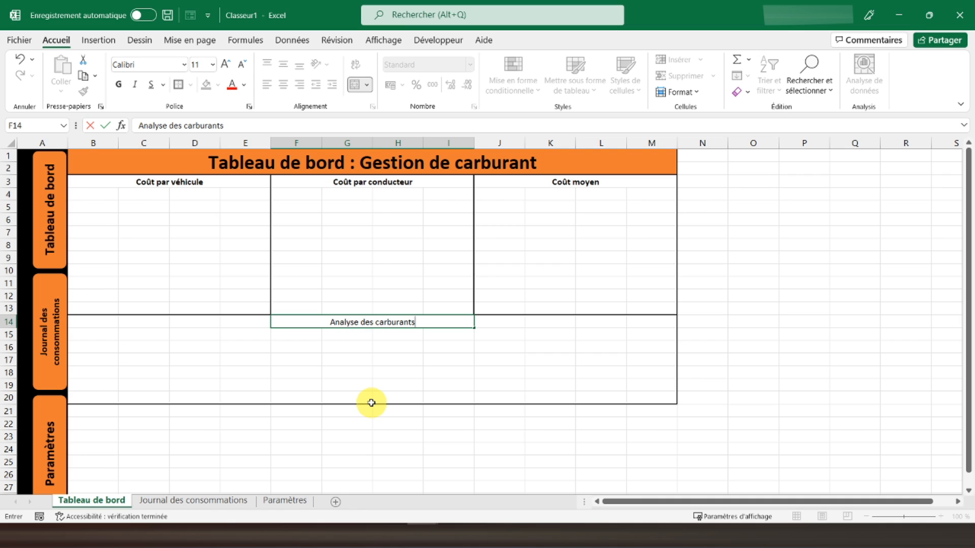
{"action": "key", "text": "Return"}
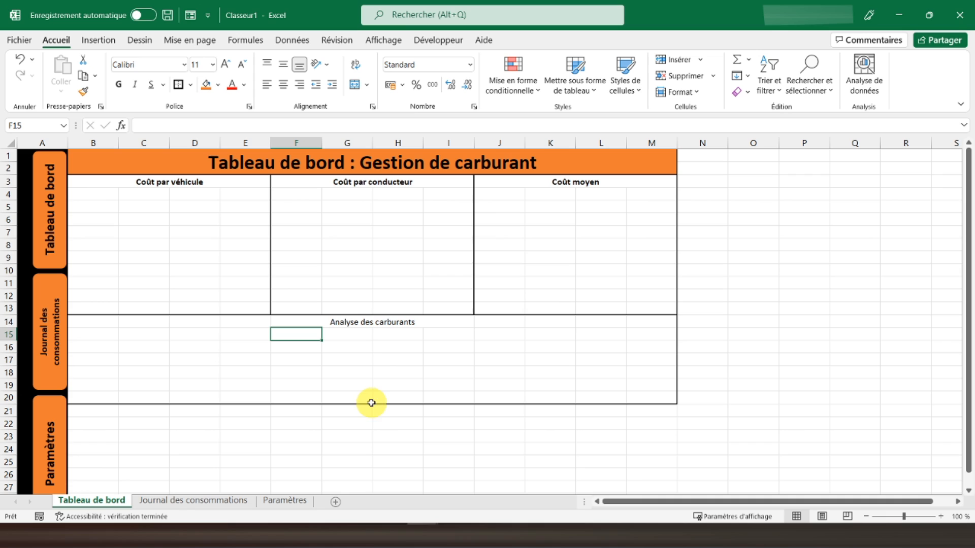
{"action": "left_click", "coordinate": [342, 320]}
{"action": "left_click", "coordinate": [118, 85]}
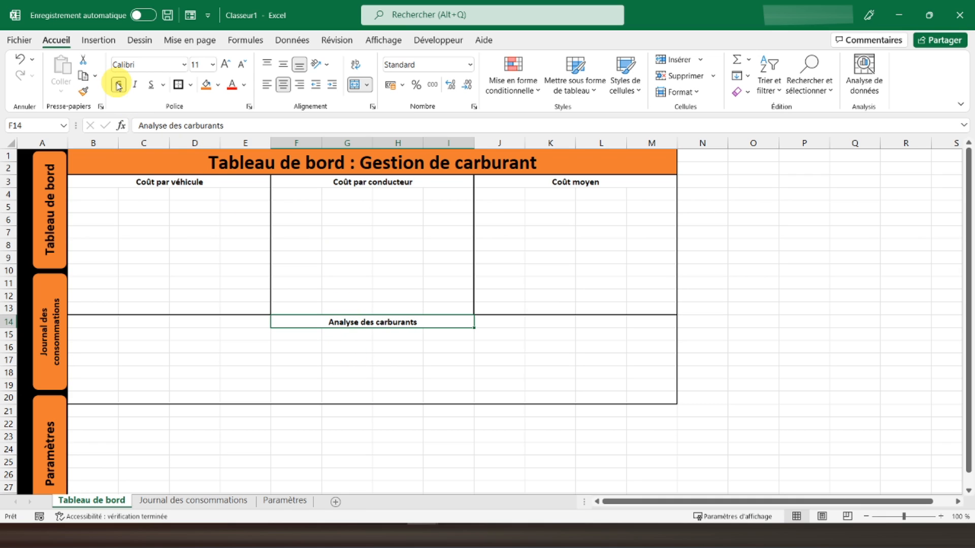
{"action": "left_click", "coordinate": [214, 348]}
- Outline the range B21:M34 below the fuel analysis block with thick outside borders
{"action": "scroll", "coordinate": [215, 354], "scroll_direction": "down", "scroll_amount": 2}
{"action": "scroll", "coordinate": [214, 354], "scroll_direction": "down", "scroll_amount": 2}
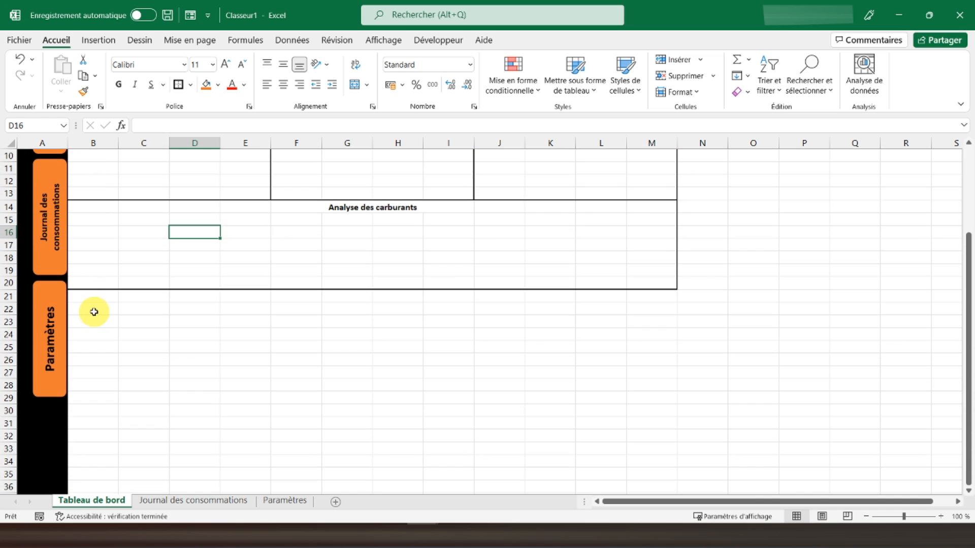
{"action": "left_click_drag", "start_coordinate": [87, 294], "coordinate": [107, 303]}
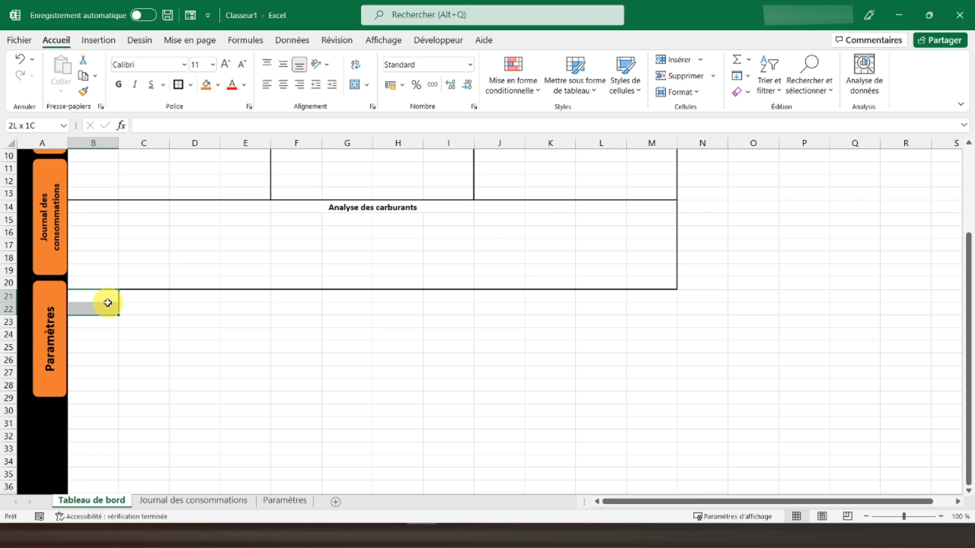
{"action": "left_click_drag", "start_coordinate": [107, 303], "coordinate": [665, 459]}
{"action": "left_click", "coordinate": [178, 85]}
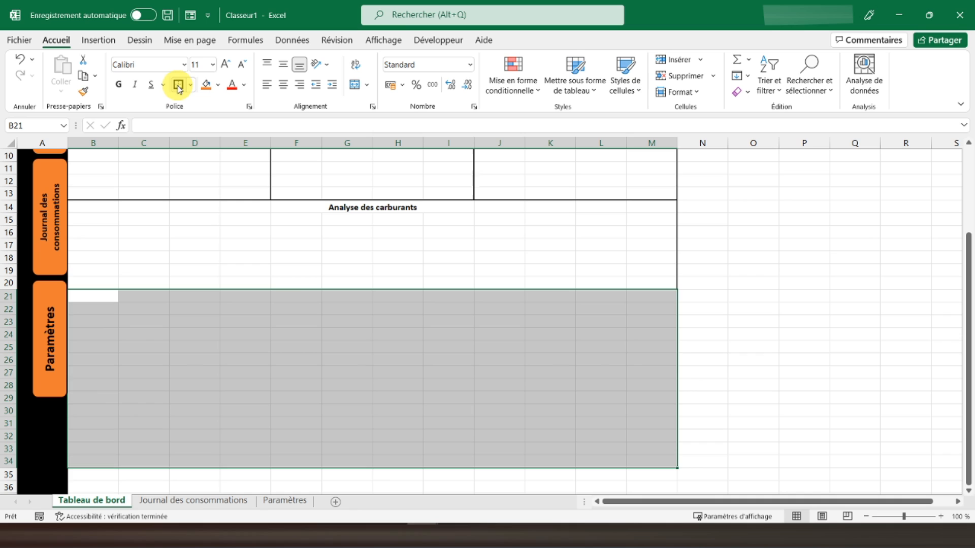
- Merge and centre cells F21:I21 and enter the heading "Evolution du coût des carburants"
{"action": "left_click", "coordinate": [288, 299]}
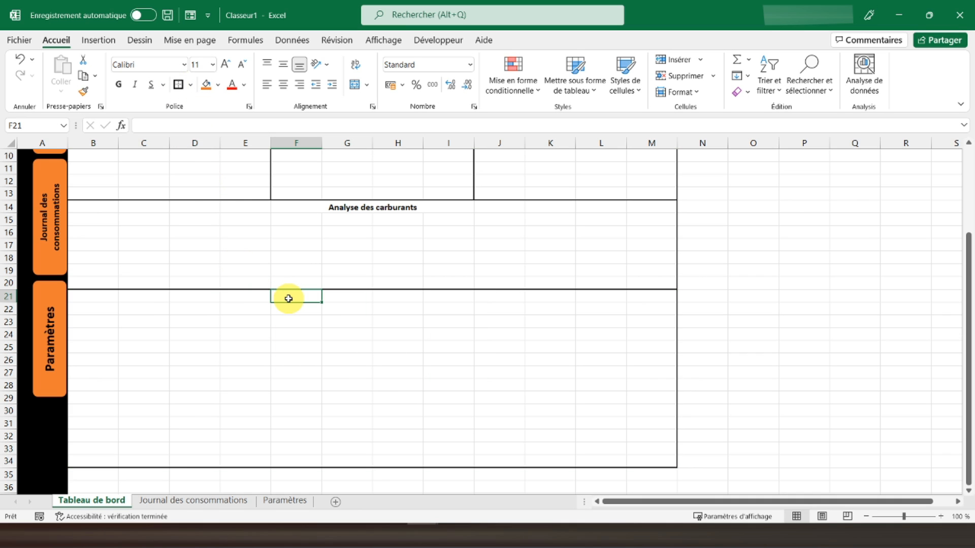
{"action": "left_click_drag", "start_coordinate": [292, 298], "coordinate": [435, 298]}
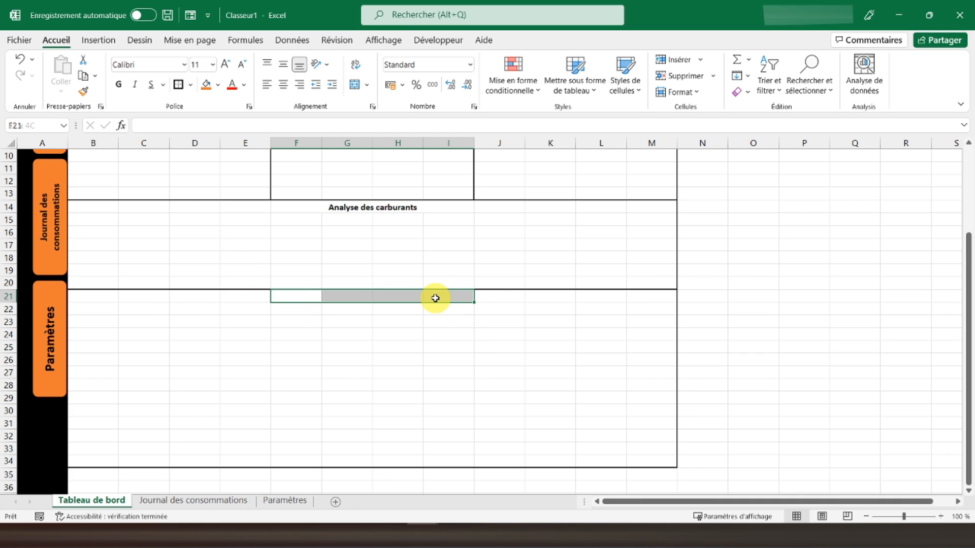
{"action": "left_click", "coordinate": [355, 84]}
{"action": "type", "text": "E"}
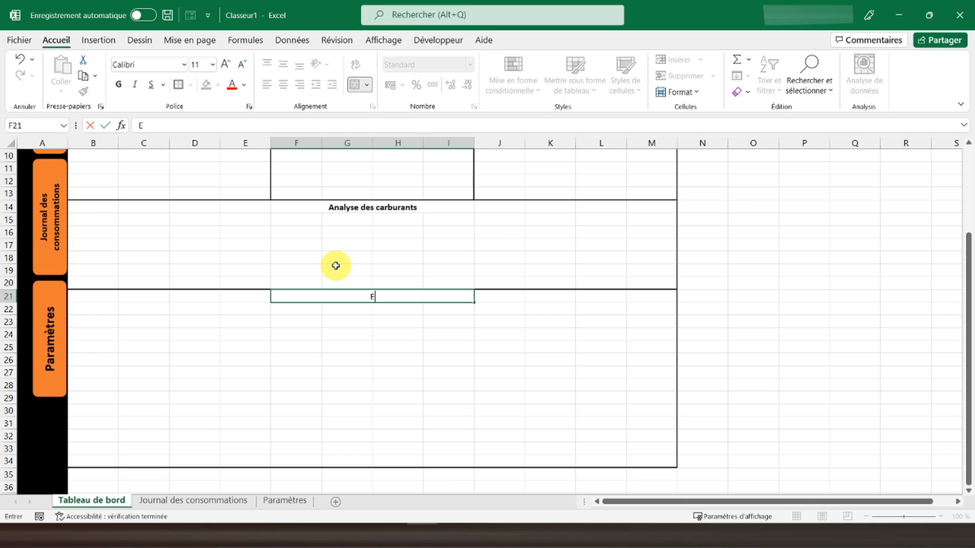
{"action": "type", "text": "volution du coo"}
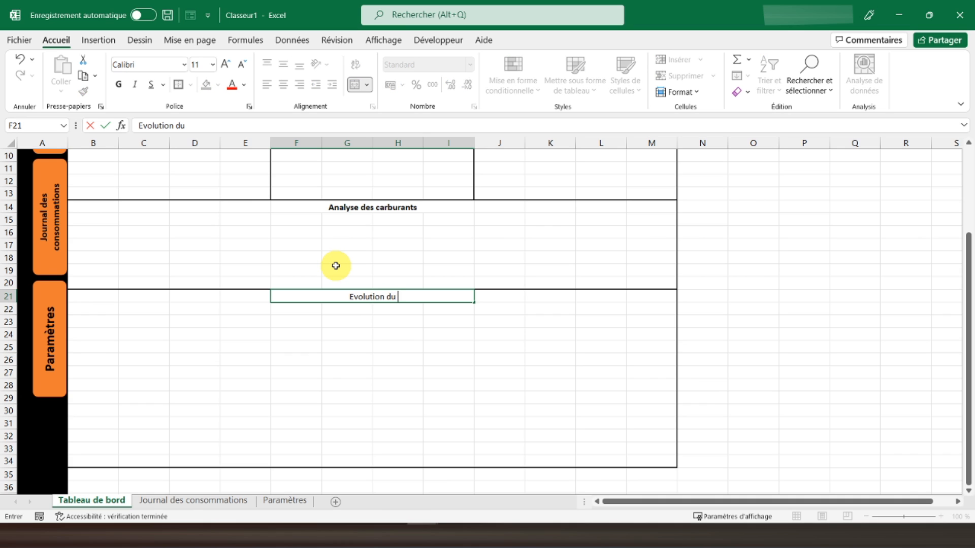
{"action": "key", "text": "BackSpace"}
{"action": "type", "text": "ût des carburants"}
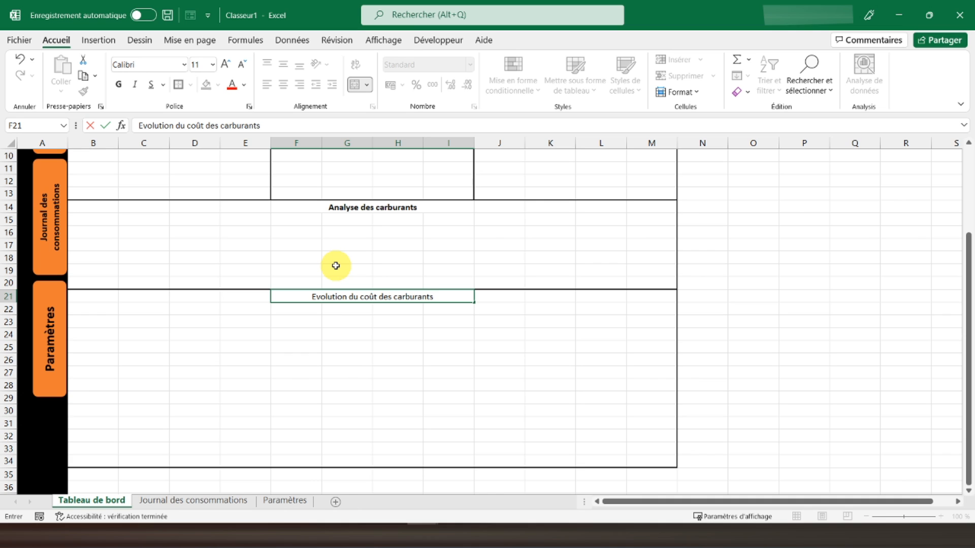
- Make the heading "Evolution du coût des carburants" in F21:I21 bold
{"action": "key", "text": "Return"}
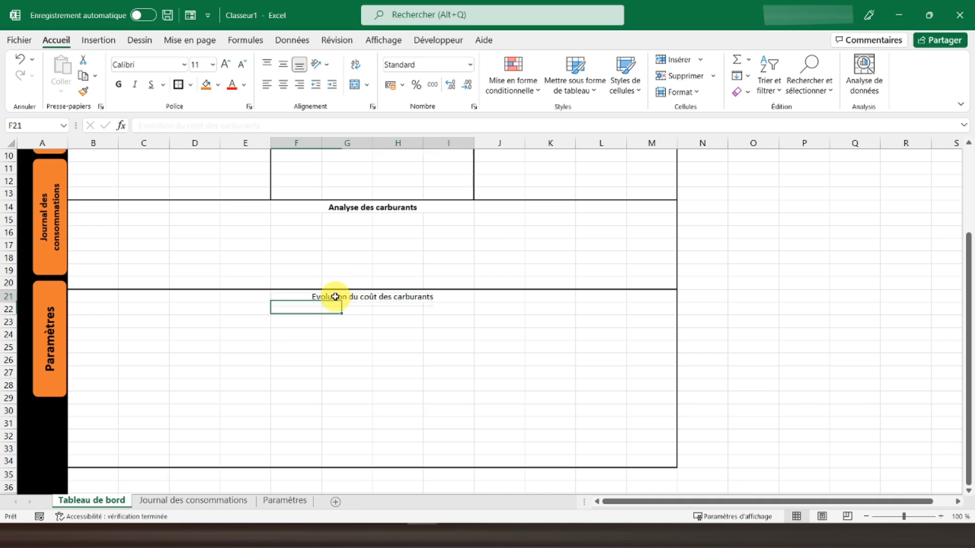
{"action": "left_click", "coordinate": [333, 296]}
{"action": "left_click", "coordinate": [119, 87]}
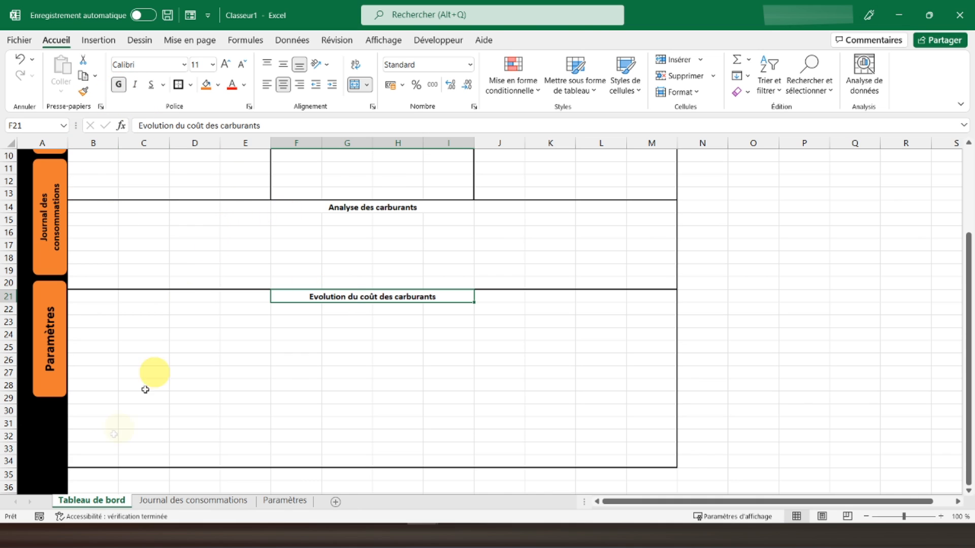
- Enter the month names from "Janvier" to "Décembre" across B34:M34, filling the series from "Février" onward
{"action": "left_click", "coordinate": [82, 462]}
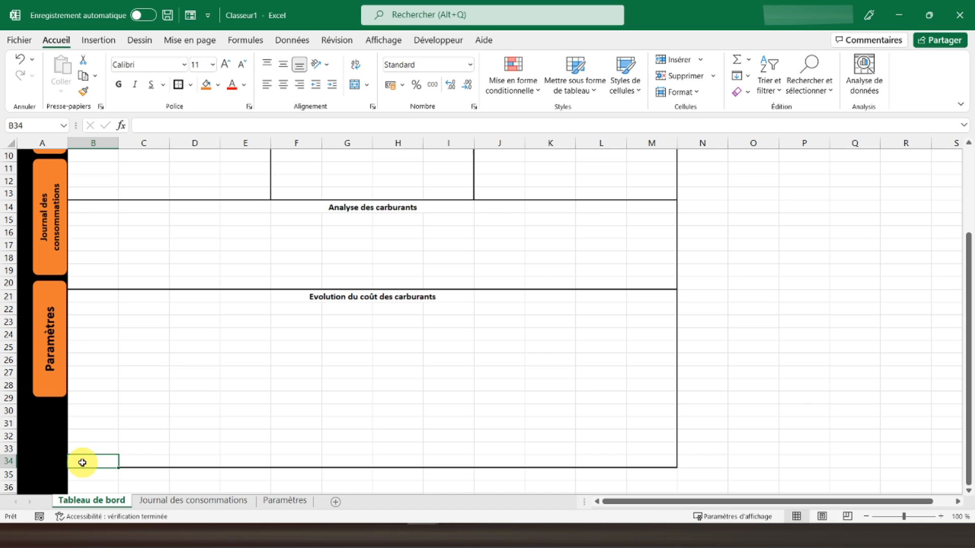
{"action": "type", "text": "Janvier"}
{"action": "key", "text": "Return"}
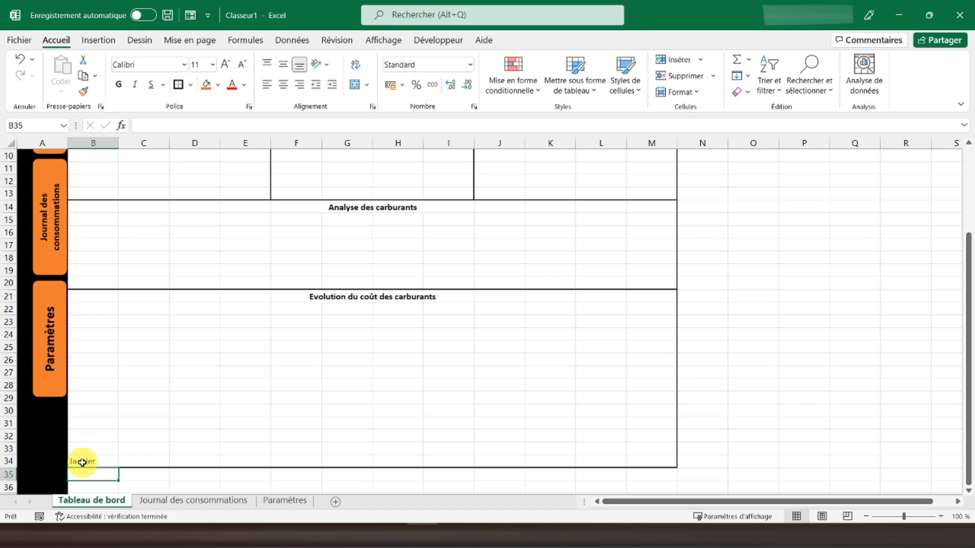
{"action": "left_click", "coordinate": [132, 462]}
{"action": "type", "text": "Fé"}
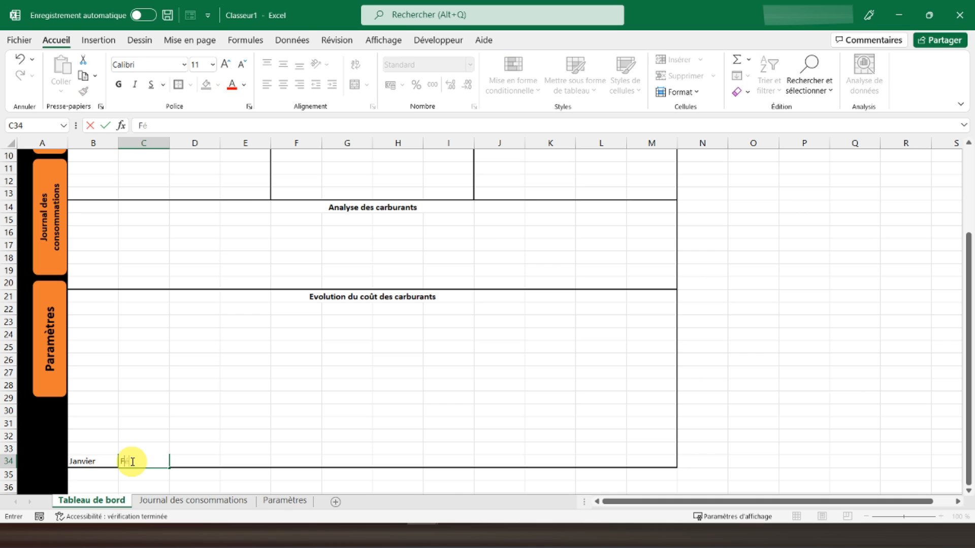
{"action": "type", "text": "vrier"}
{"action": "key", "text": "Return"}
{"action": "left_click", "coordinate": [132, 461]}
{"action": "left_click_drag", "start_coordinate": [171, 466], "coordinate": [657, 460]}
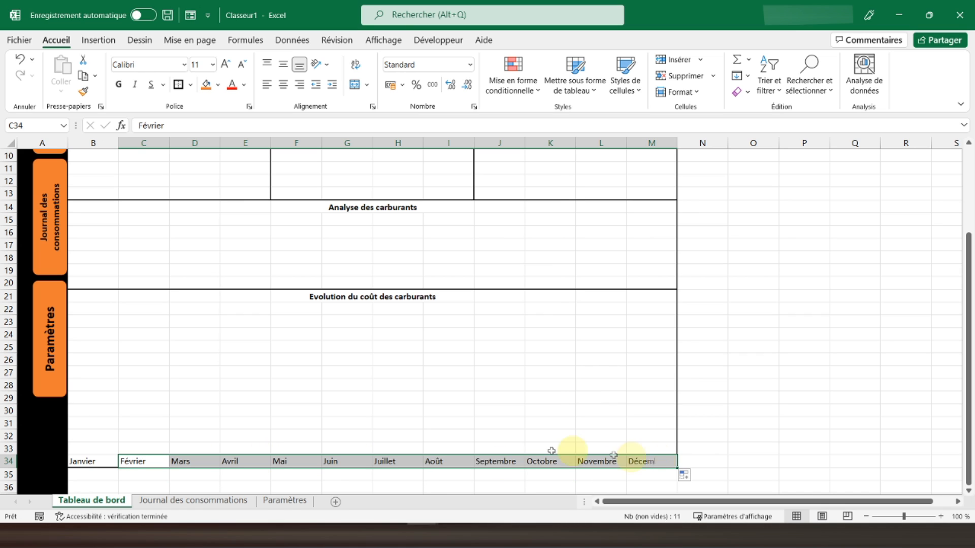
- Centre the month labels in row 34 horizontally and vertically and make them bold
{"action": "left_click", "coordinate": [14, 460]}
{"action": "left_click", "coordinate": [283, 84]}
{"action": "left_click", "coordinate": [283, 64]}
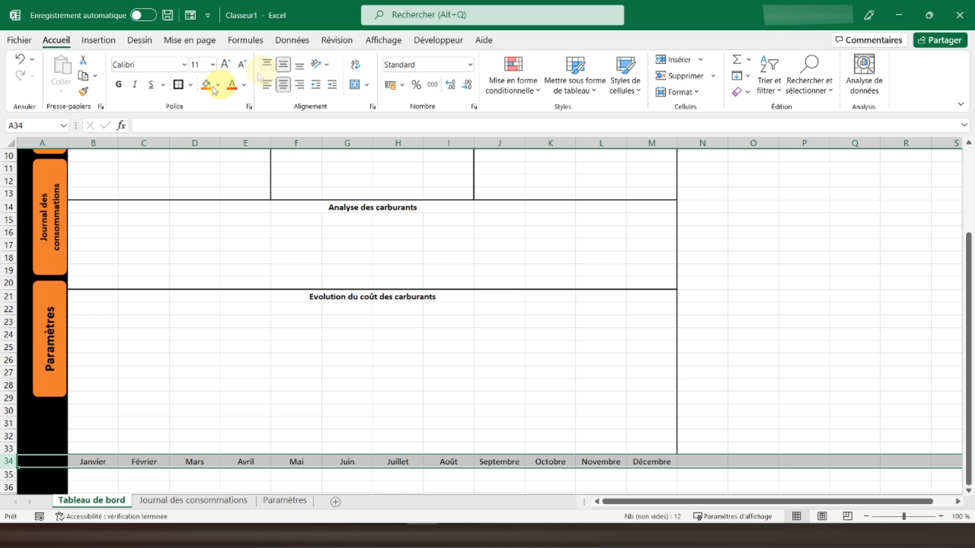
{"action": "left_click", "coordinate": [121, 85]}
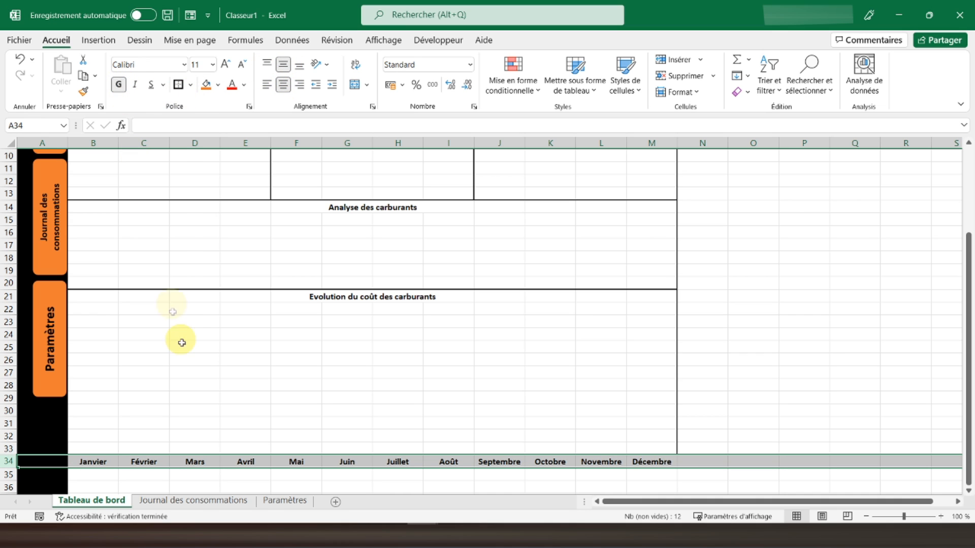
{"action": "left_click", "coordinate": [216, 395]}
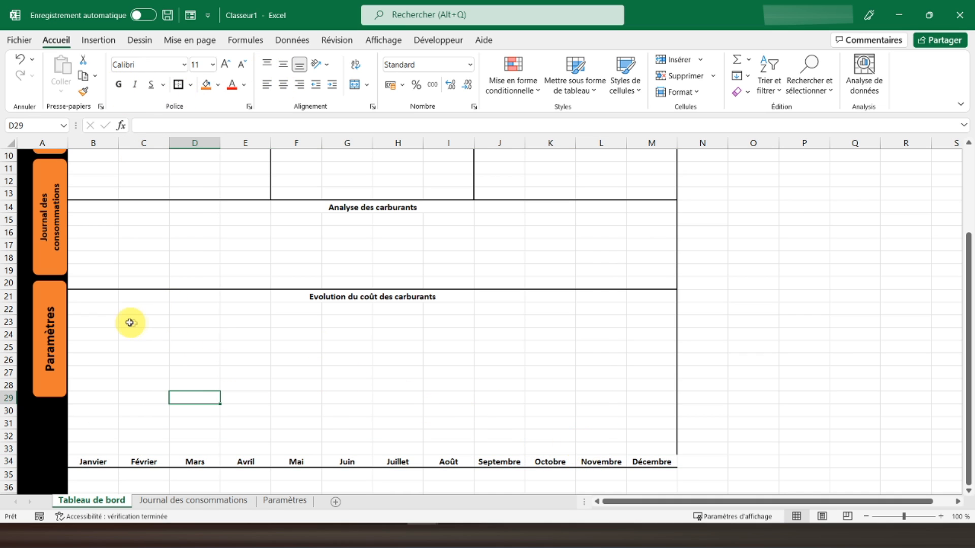
- Select the whole fuel cost evolution block, range B21:M34
{"action": "left_click_drag", "start_coordinate": [84, 295], "coordinate": [653, 468]}
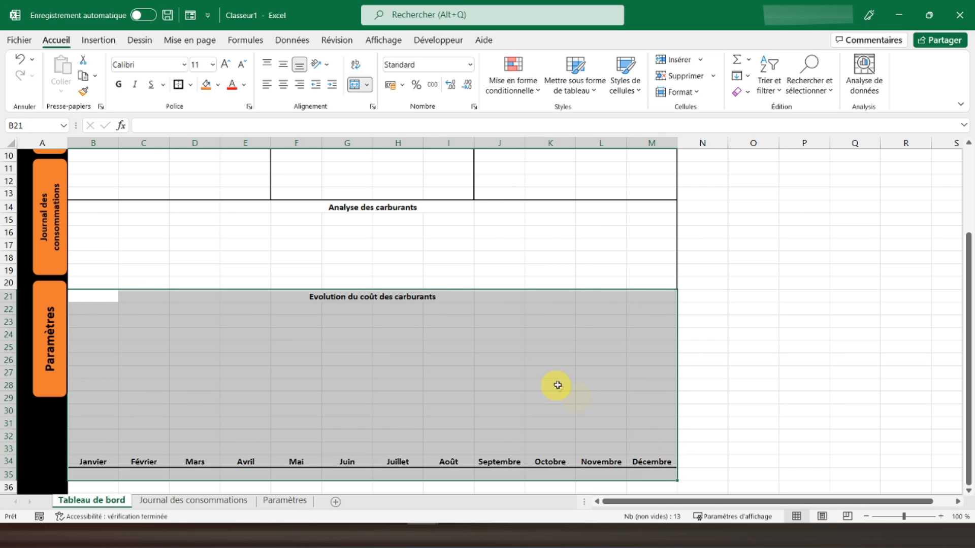
{"action": "left_click_drag", "start_coordinate": [653, 294], "coordinate": [96, 459]}
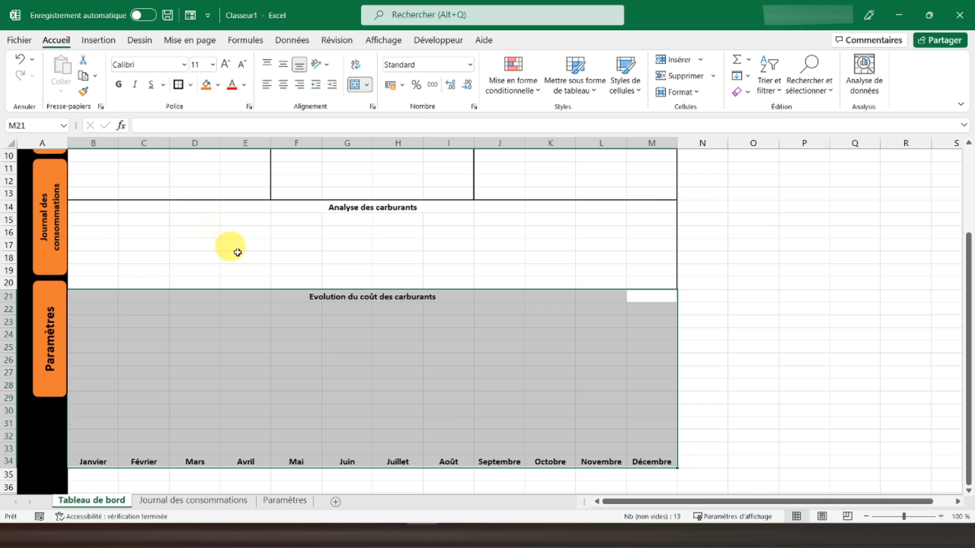
- Hide the gridlines on the "Tableau de bord" sheet and select cell A1
{"action": "left_click", "coordinate": [311, 285]}
{"action": "scroll", "coordinate": [313, 294], "scroll_direction": "up", "scroll_amount": 3}
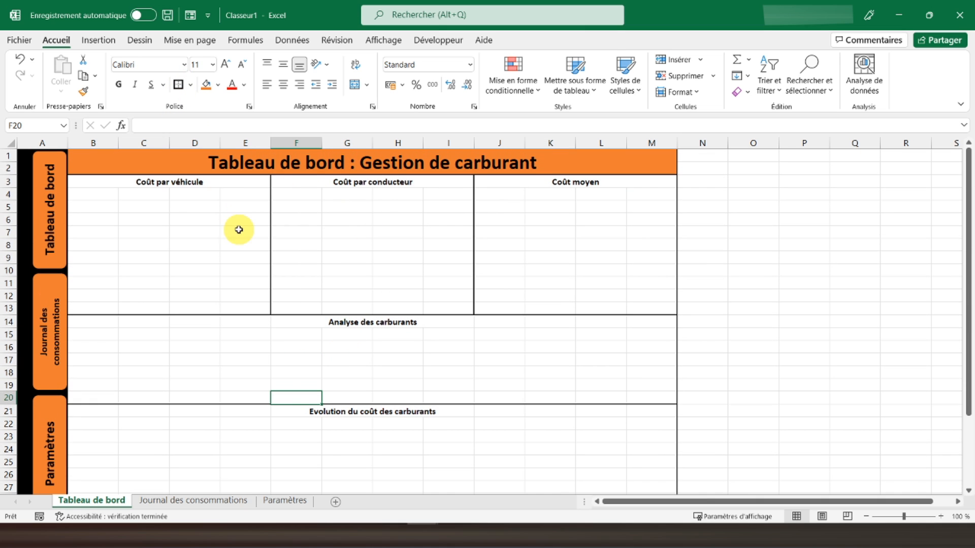
{"action": "left_click", "coordinate": [383, 40]}
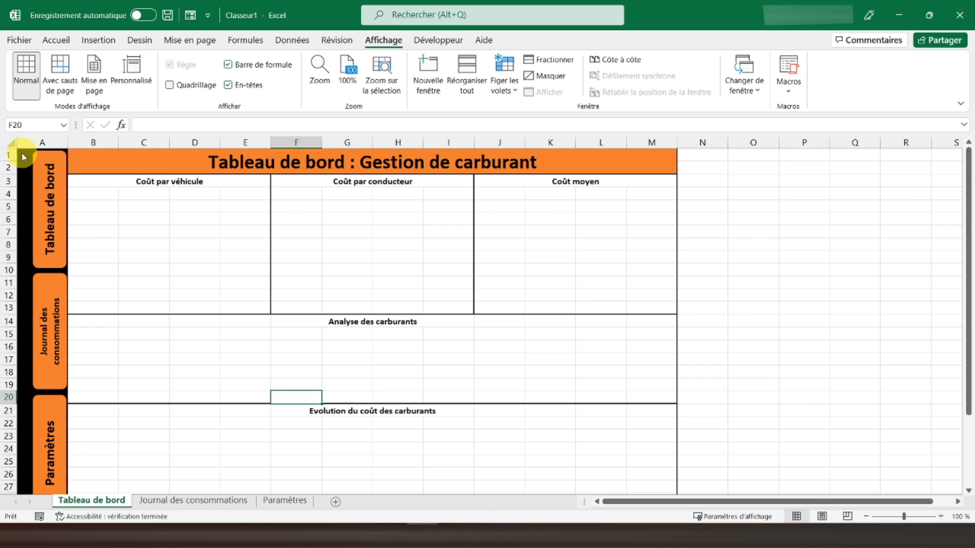
{"action": "left_click", "coordinate": [22, 153]}
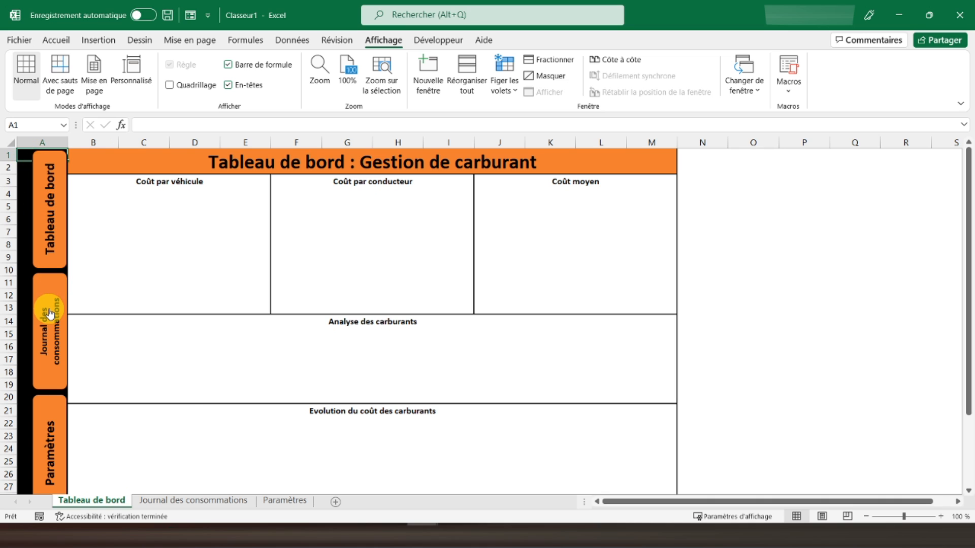
- On the "Journal des consommations" sheet, enter the title "Journal des consommations" in cell B1 in bold
{"action": "left_click", "coordinate": [49, 313]}
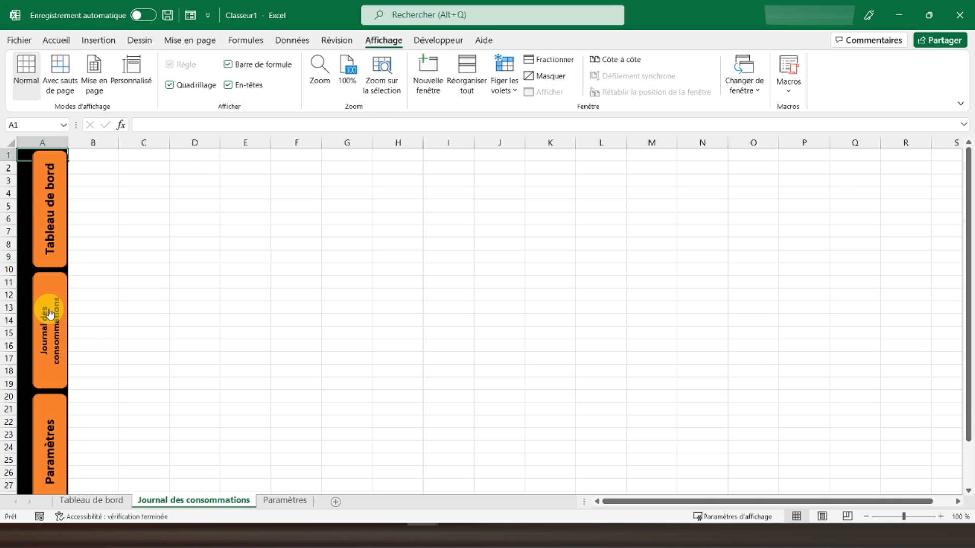
{"action": "left_click", "coordinate": [94, 166]}
{"action": "key", "text": "Up"}
{"action": "type", "text": "Journal des consommations"}
{"action": "key", "text": "Return"}
{"action": "key", "text": "Up"}
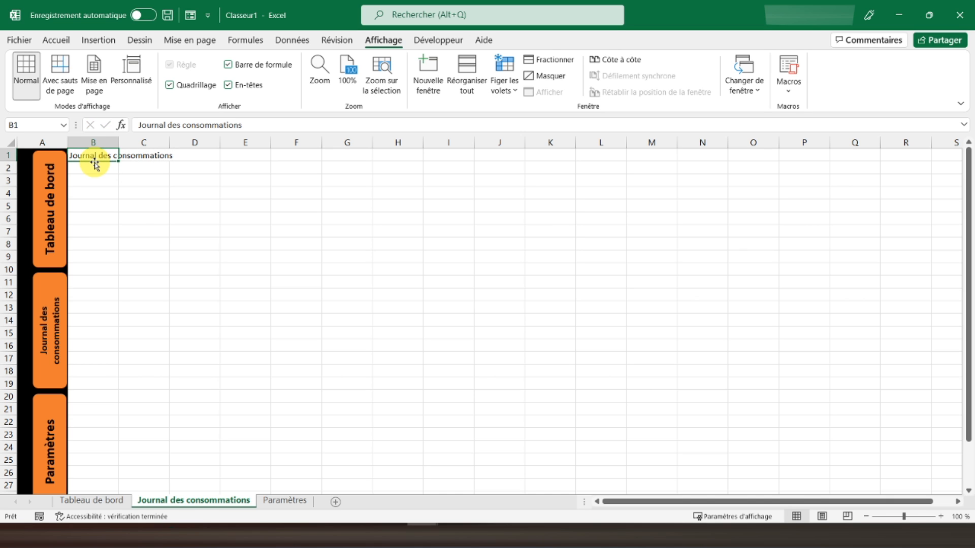
{"action": "left_click", "coordinate": [57, 39]}
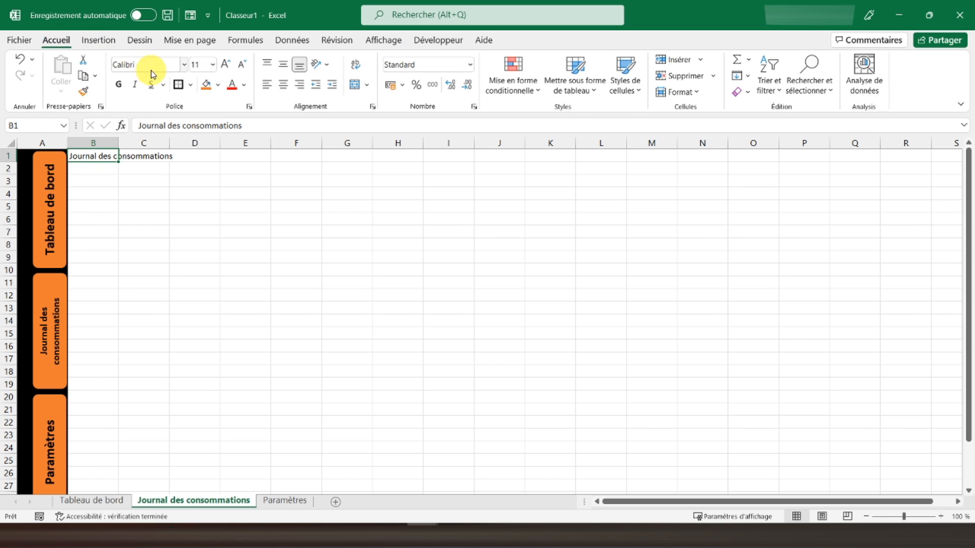
{"action": "left_click", "coordinate": [118, 86]}
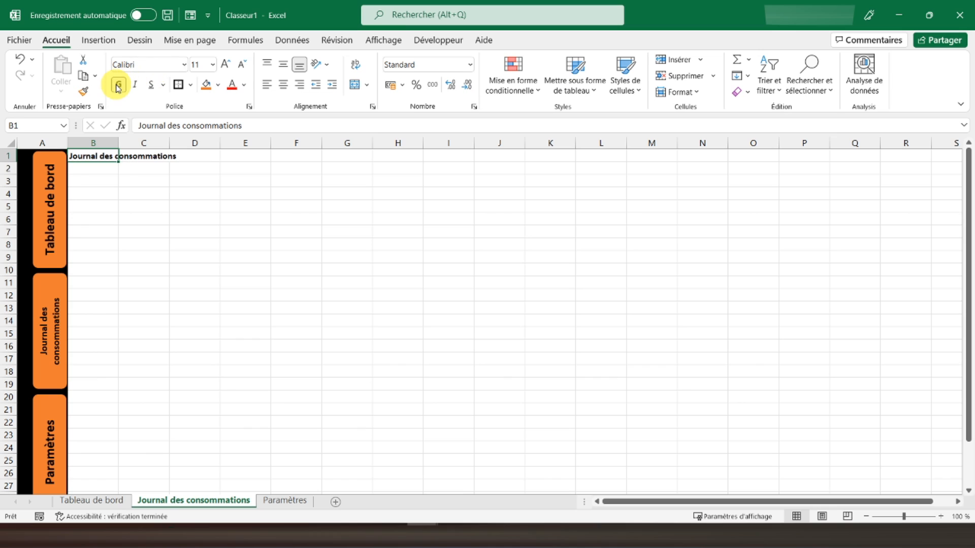
- Enter the column headers "Date", "Véhicule", "Conducteur" and "Carburant" in cells B5:E5
{"action": "left_click", "coordinate": [88, 205]}
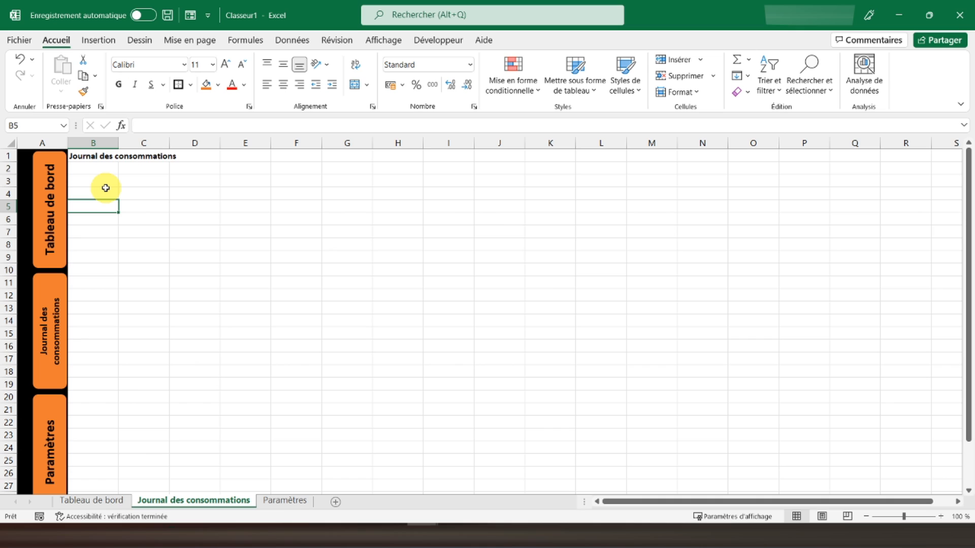
{"action": "type", "text": "Date"}
{"action": "key", "text": "Tab"}
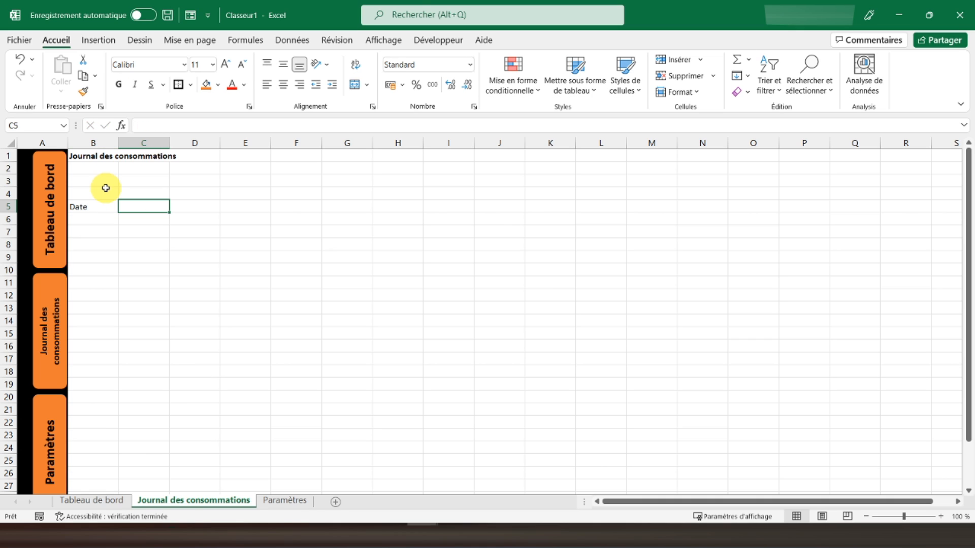
{"action": "type", "text": "Véhicule"}
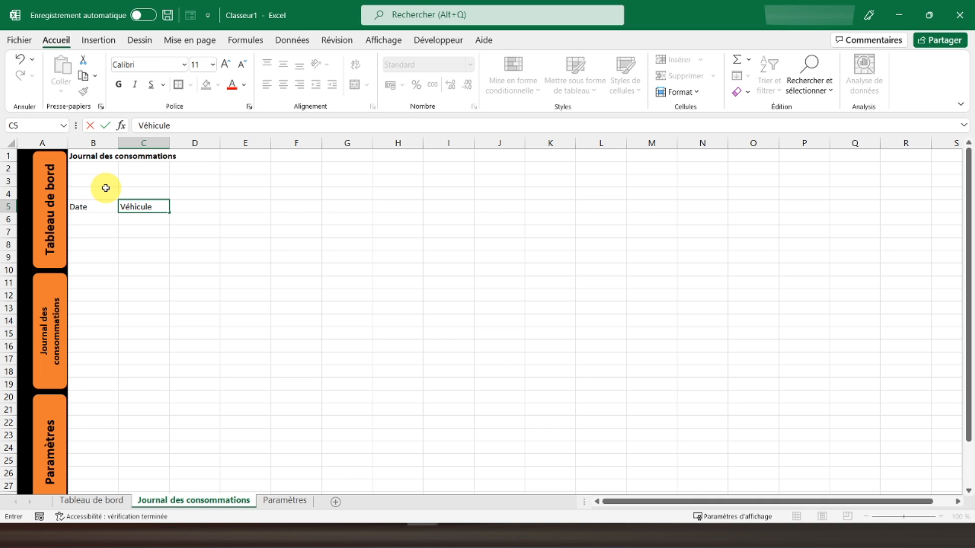
{"action": "key", "text": "Tab"}
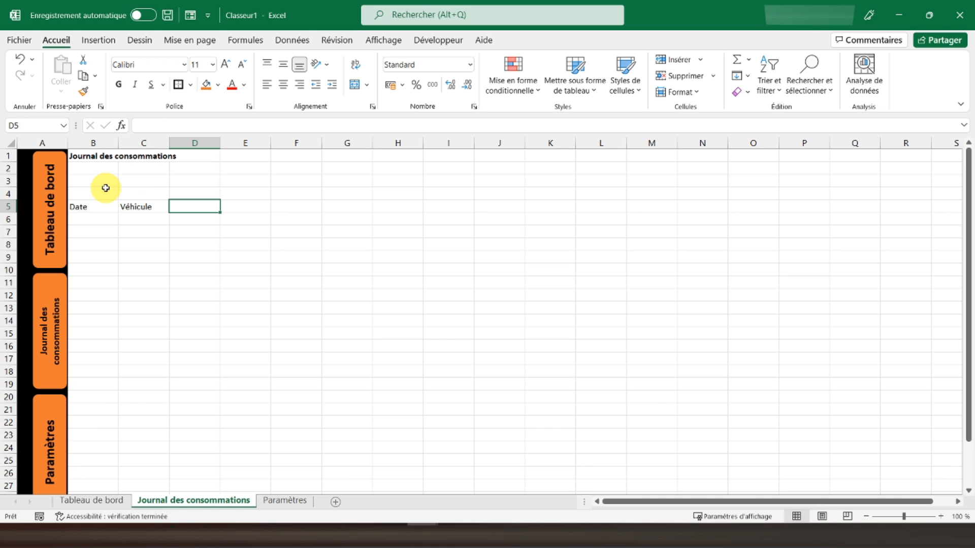
{"action": "type", "text": "Conducteur"}
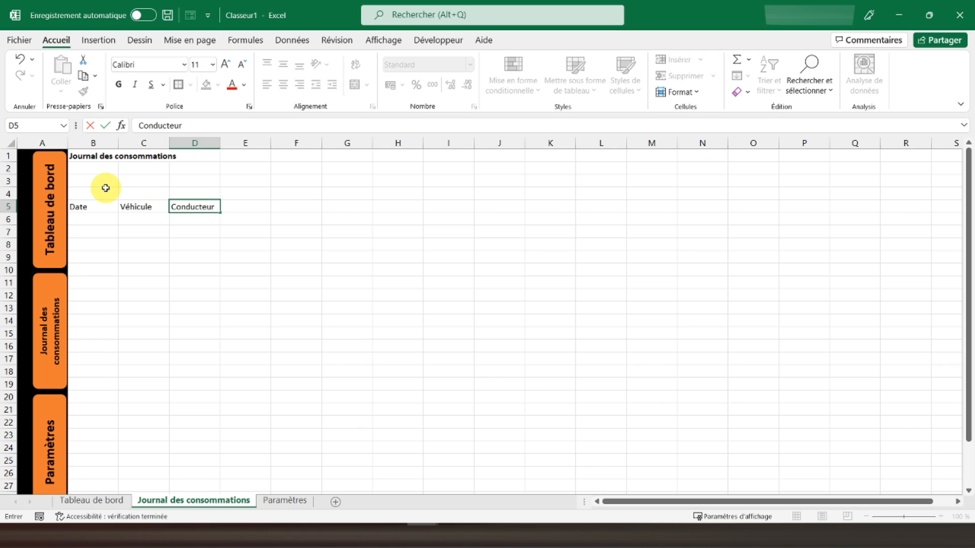
{"action": "key", "text": "Tab"}
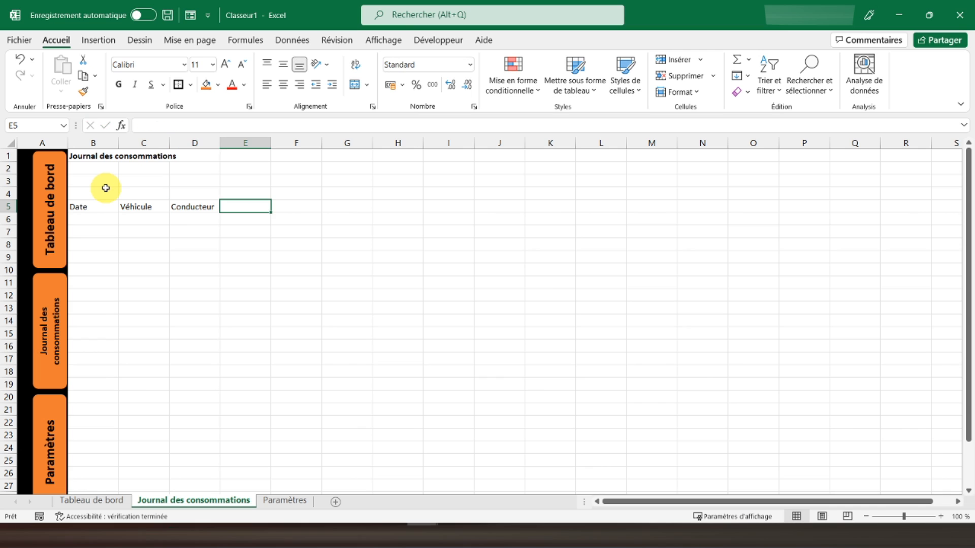
{"action": "type", "text": "Carburant"}
{"action": "key", "text": "Tab"}
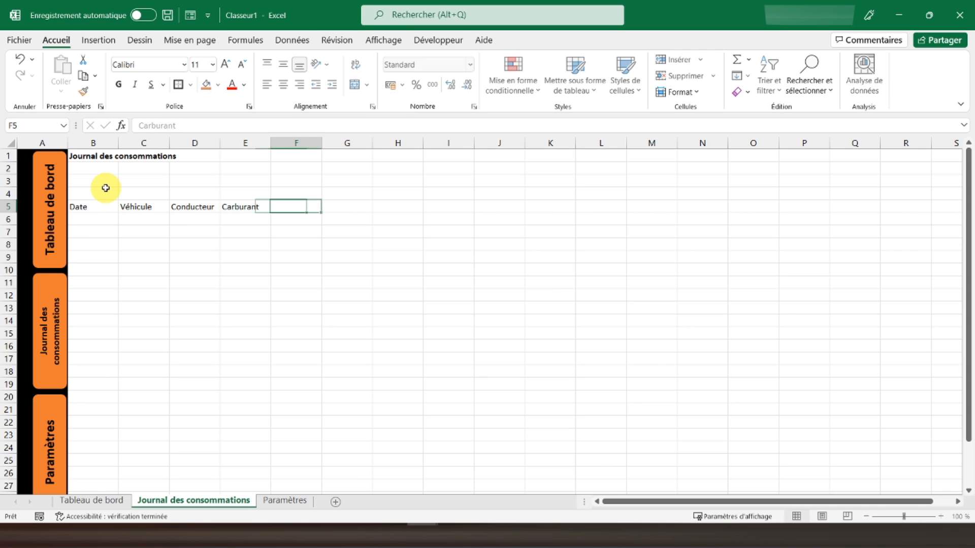
- Enter the column headers "Kilomètres parcourus", "Nombre de litres", "Tarif du plein" and "Prix au litre" in cells F5:I5
{"action": "type", "text": "Kilomètres parcourus"}
{"action": "key", "text": "Tab"}
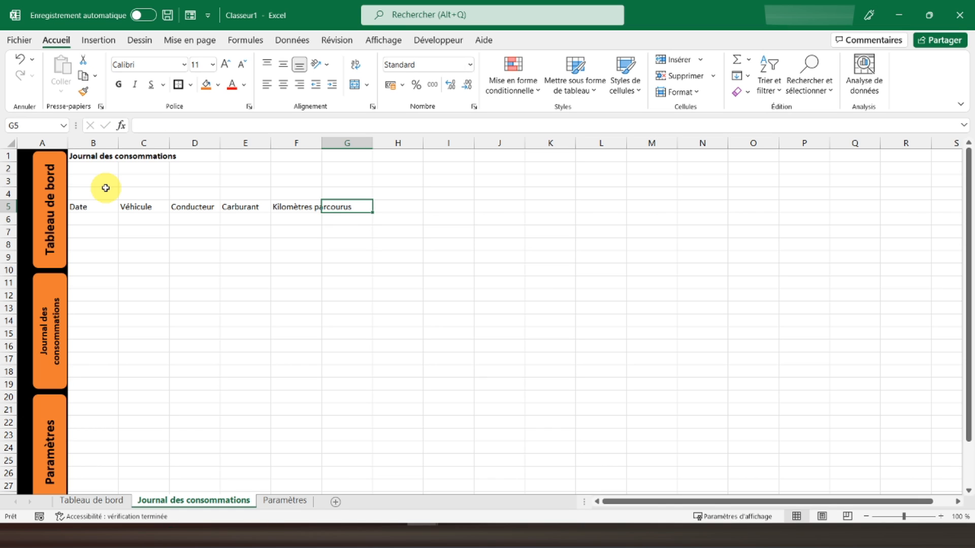
{"action": "type", "text": "Nomb"}
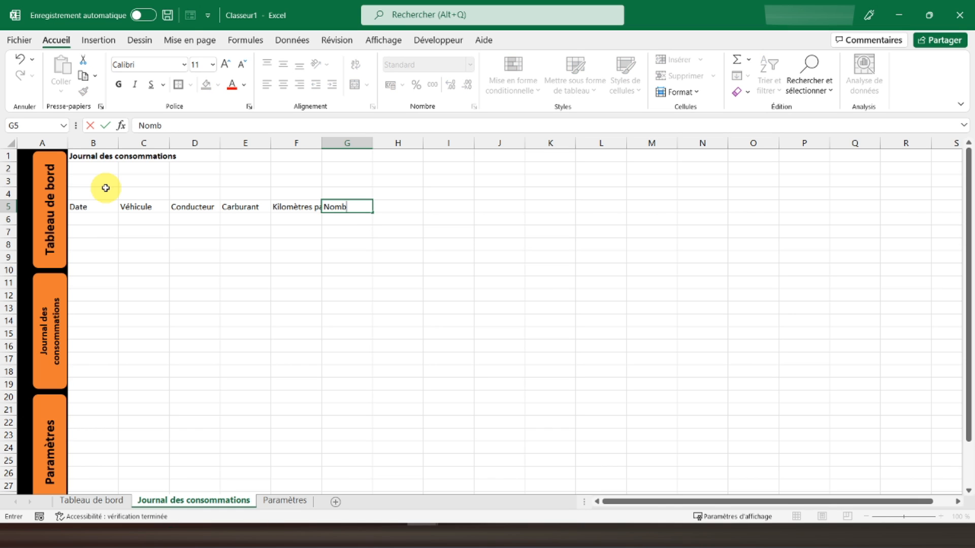
{"action": "type", "text": "re de litres"}
{"action": "key", "text": "Tab"}
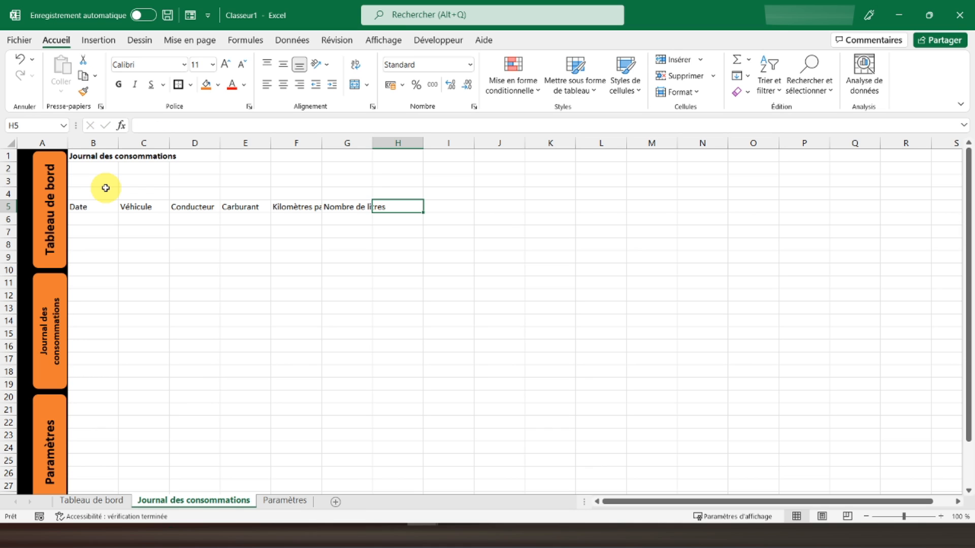
{"action": "type", "text": "Tarif du plein"}
{"action": "key", "text": "Tab"}
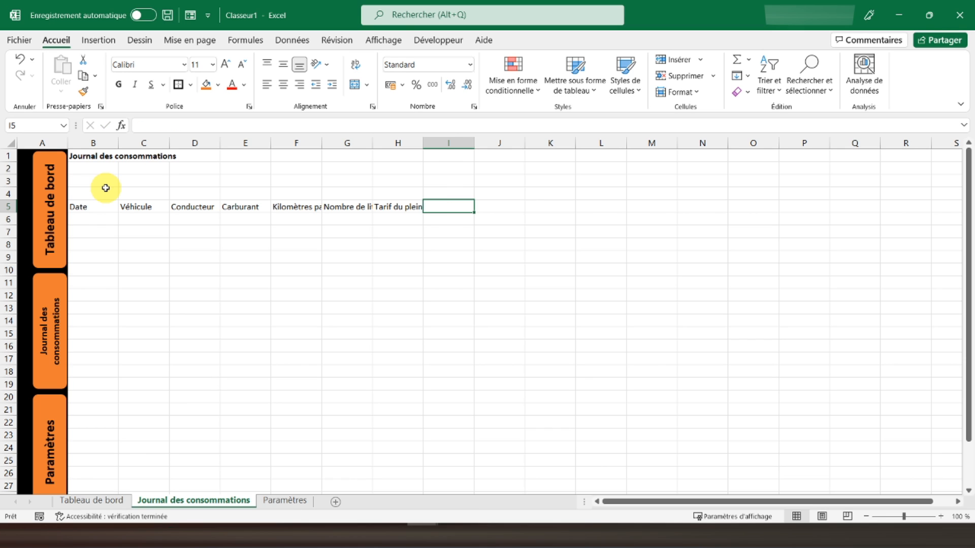
{"action": "type", "text": "Prix au litre"}
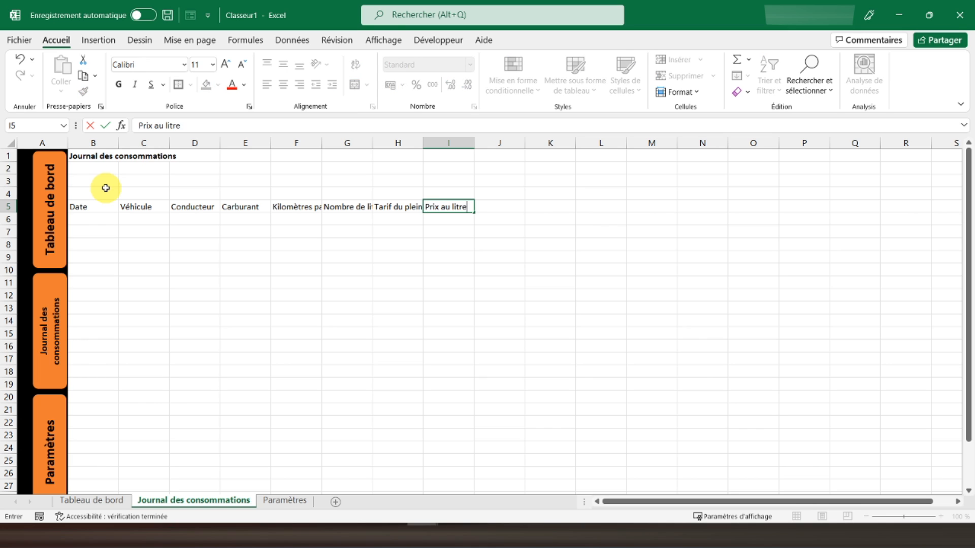
{"action": "key", "text": "Return"}
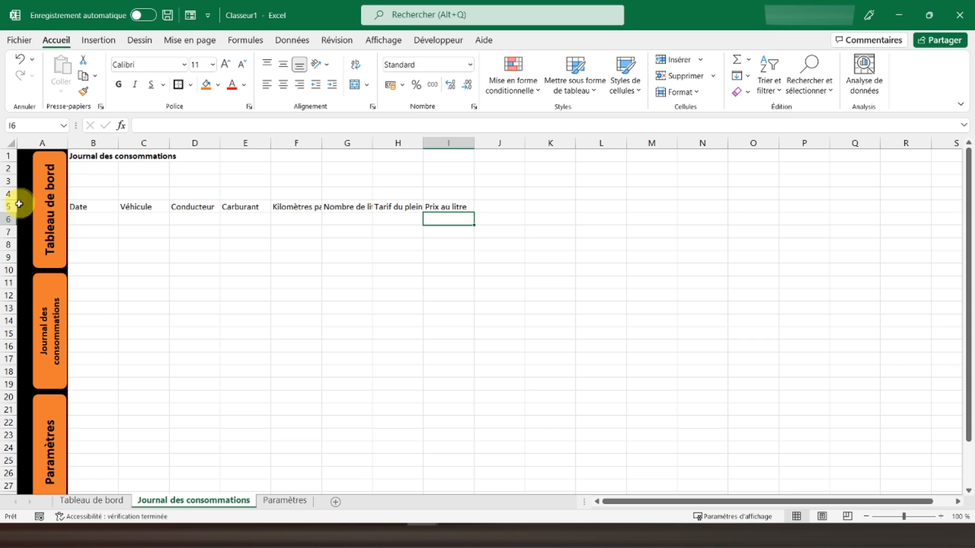
- Centre the column headers in B5:I5 and make them bold
{"action": "left_click_drag", "start_coordinate": [78, 206], "coordinate": [449, 207]}
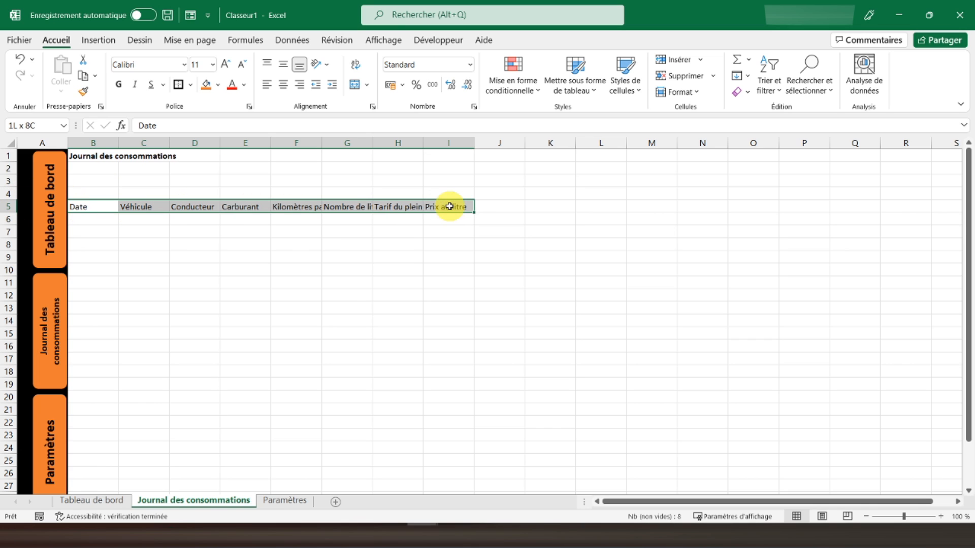
{"action": "left_click", "coordinate": [283, 84]}
{"action": "left_click", "coordinate": [119, 85]}
- Widen columns F, G and H to fit their headers and fill the header cells B5:I5 with orange
{"action": "left_click_drag", "start_coordinate": [423, 144], "coordinate": [429, 144]}
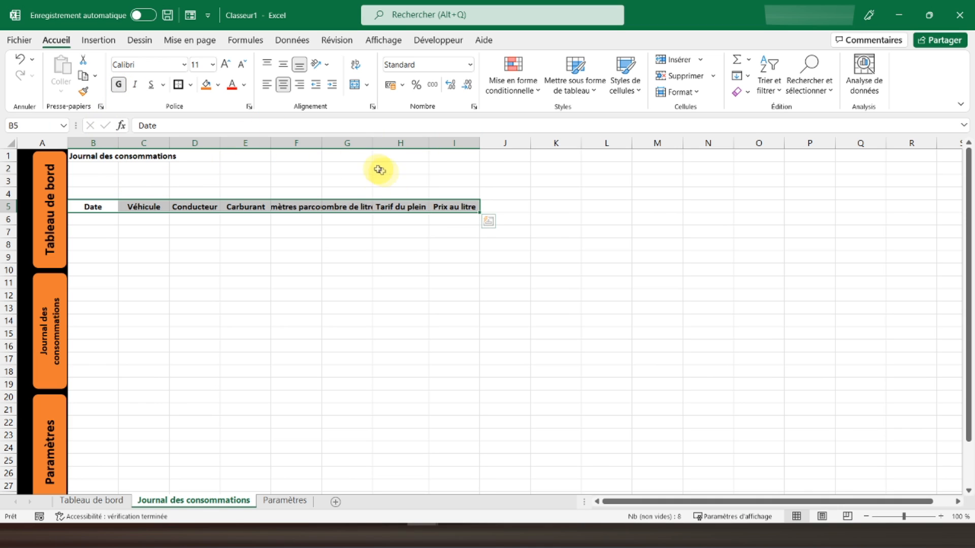
{"action": "double_click", "coordinate": [372, 143]}
{"action": "double_click", "coordinate": [322, 143]}
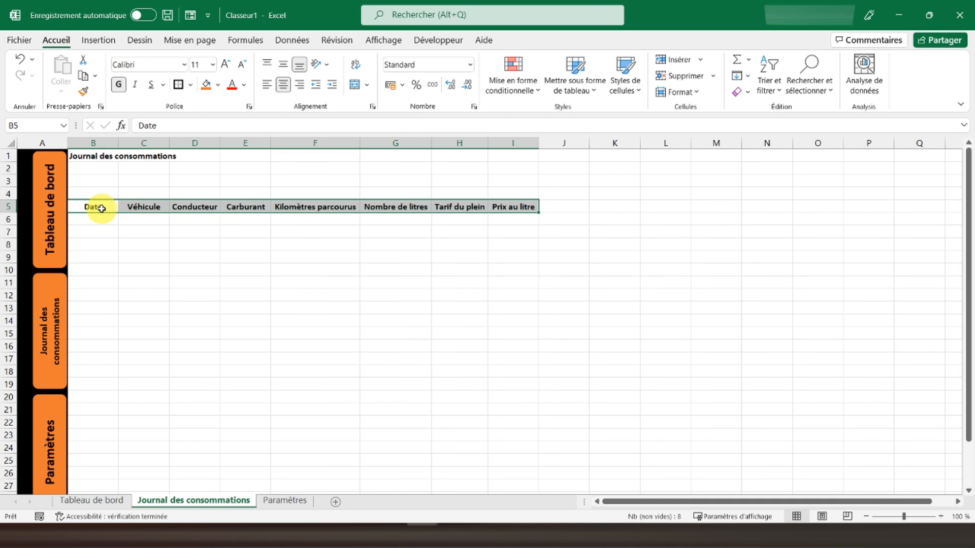
{"action": "left_click", "coordinate": [207, 90]}
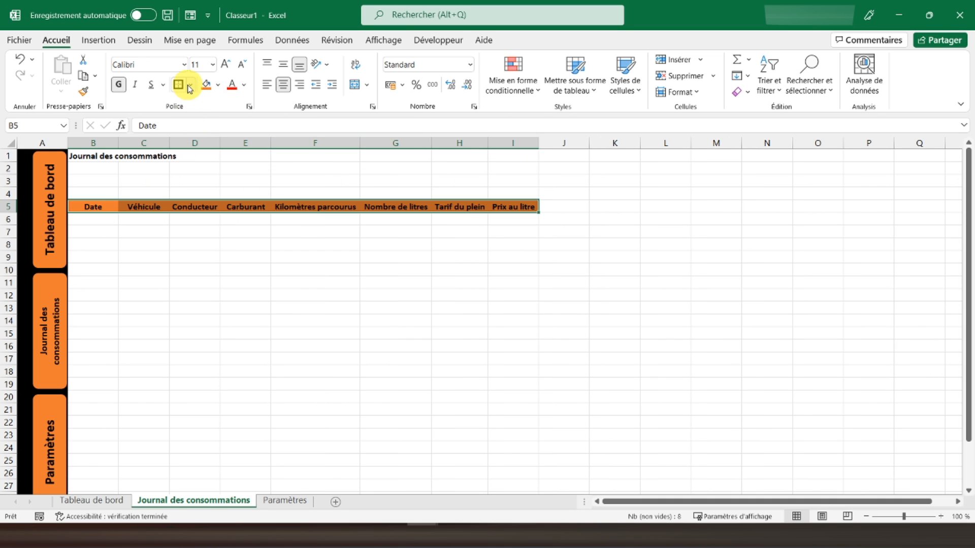
- Apply a thick outside border around the header row B5:I5 and around each individual header cell
{"action": "left_click", "coordinate": [179, 83]}
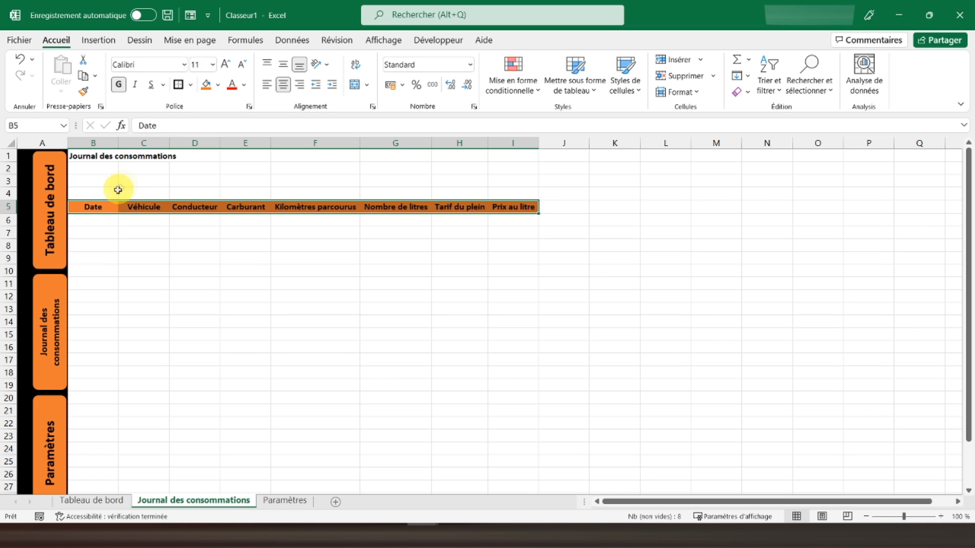
{"action": "left_click", "coordinate": [102, 206]}
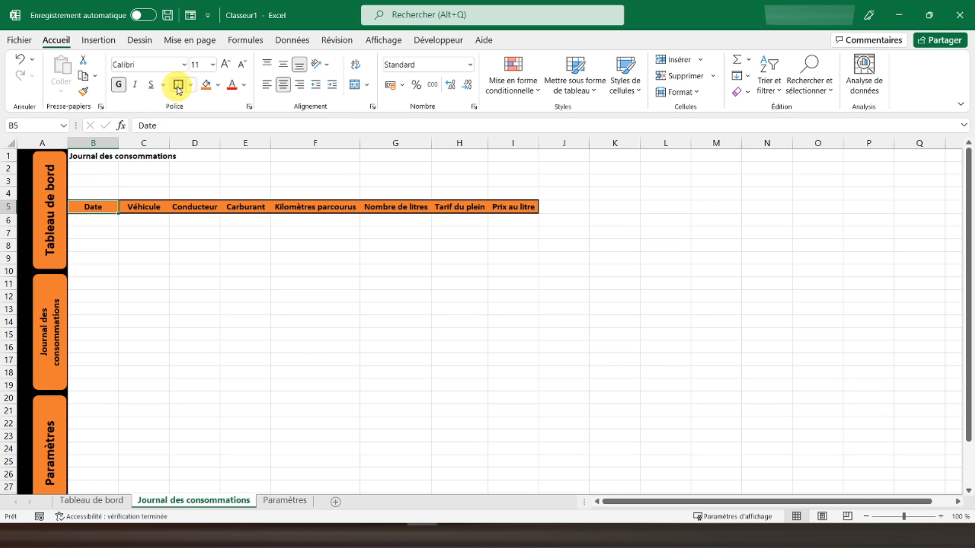
{"action": "key", "text": "Right"}
{"action": "key", "text": "Right"}
{"action": "key", "text": "Right"}
{"action": "key", "text": "Right"}
{"action": "key", "text": "Right"}
{"action": "key", "text": "Right"}
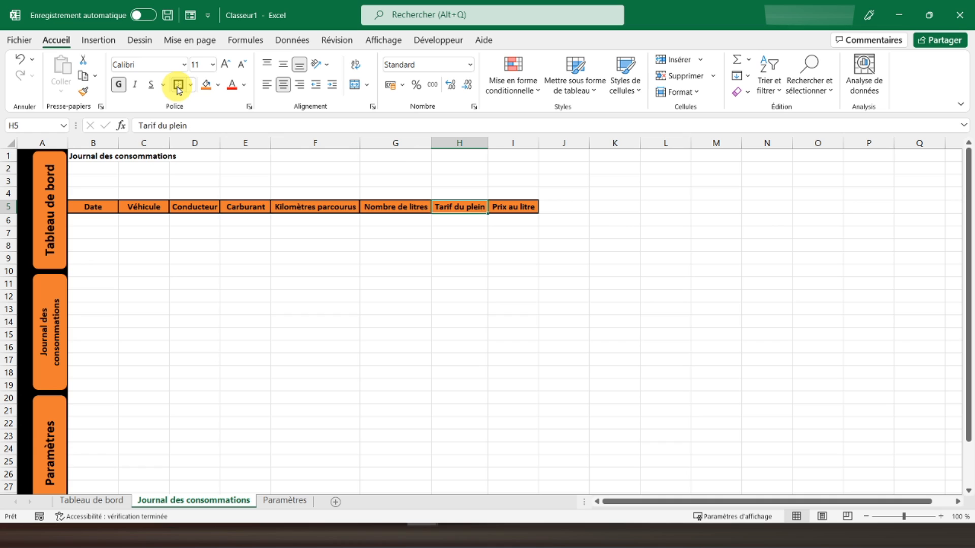
{"action": "key", "text": "Right"}
{"action": "left_click", "coordinate": [91, 207]}
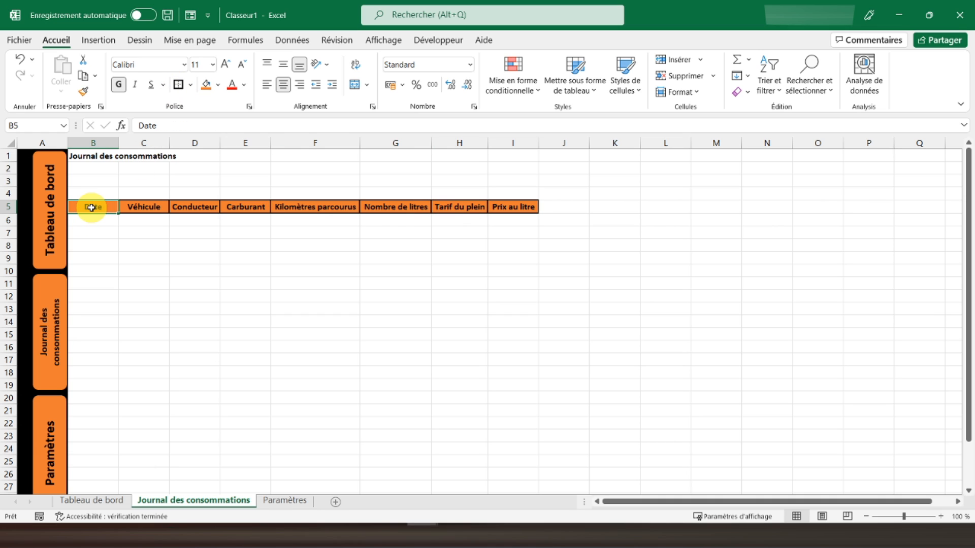
- Give the table body B6:I100 a thick outer border with dashed horizontal and vertical inner lines
{"action": "left_click_drag", "start_coordinate": [91, 220], "coordinate": [511, 295]}
{"action": "scroll", "coordinate": [511, 294], "scroll_direction": "up", "scroll_amount": 20}
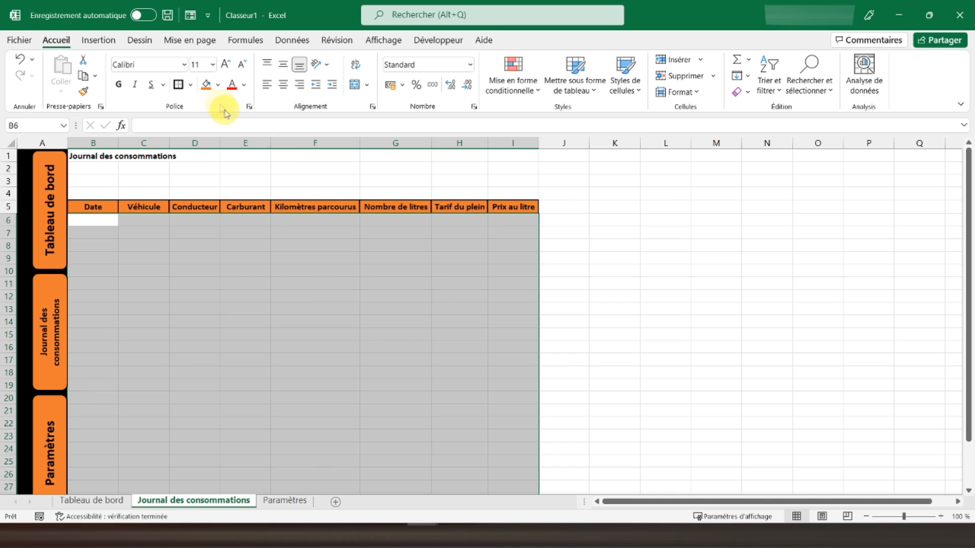
{"action": "left_click", "coordinate": [190, 87]}
{"action": "left_click", "coordinate": [234, 473]}
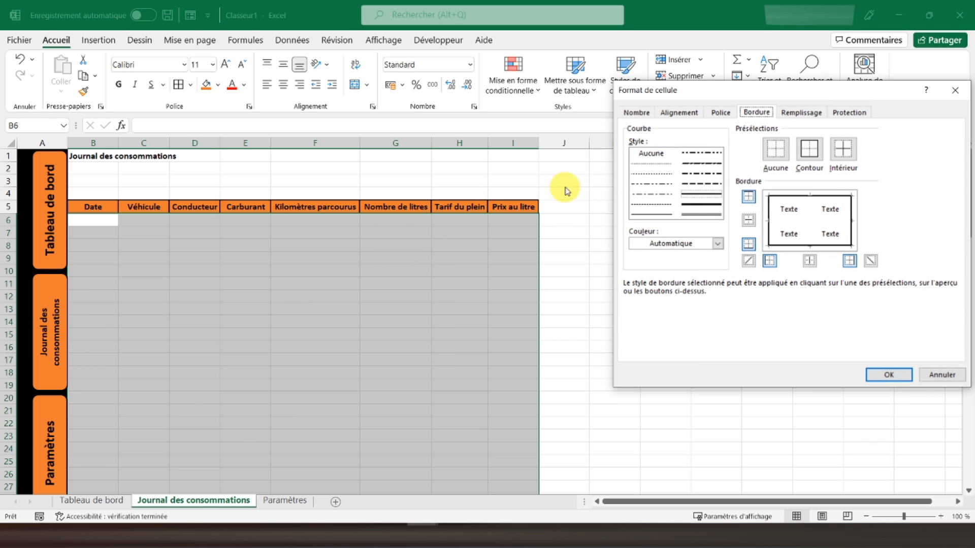
{"action": "left_click", "coordinate": [641, 165]}
{"action": "left_click", "coordinate": [785, 222]}
{"action": "left_click", "coordinate": [810, 221]}
{"action": "left_click", "coordinate": [888, 374]}
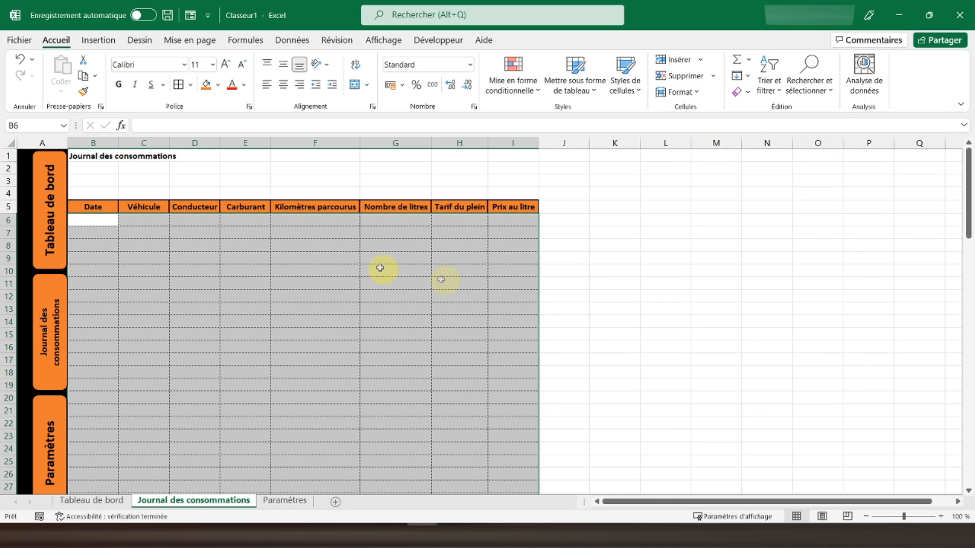
{"action": "left_click", "coordinate": [106, 227]}
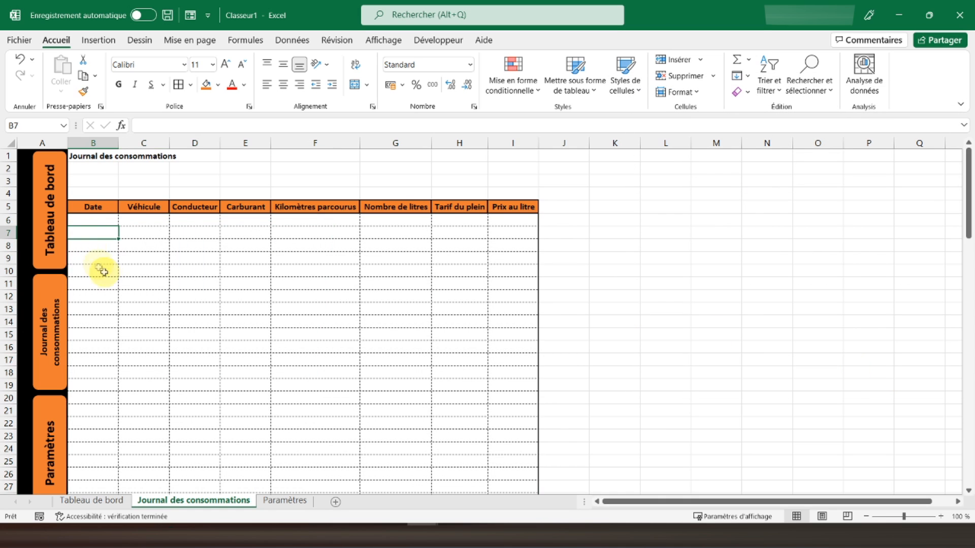
- Set the number format of column B to the Date category
{"action": "left_click", "coordinate": [94, 142]}
{"action": "right_click", "coordinate": [96, 252]}
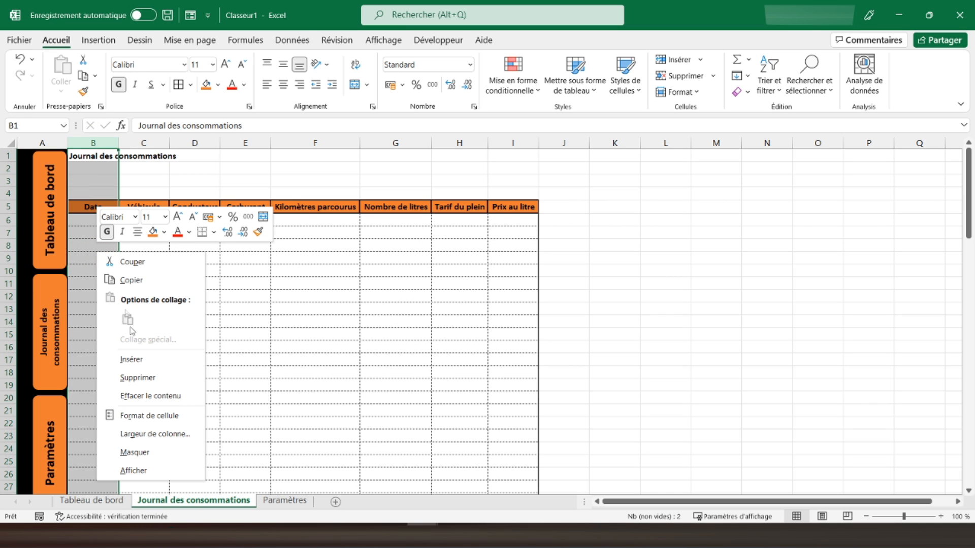
{"action": "left_click", "coordinate": [152, 416]}
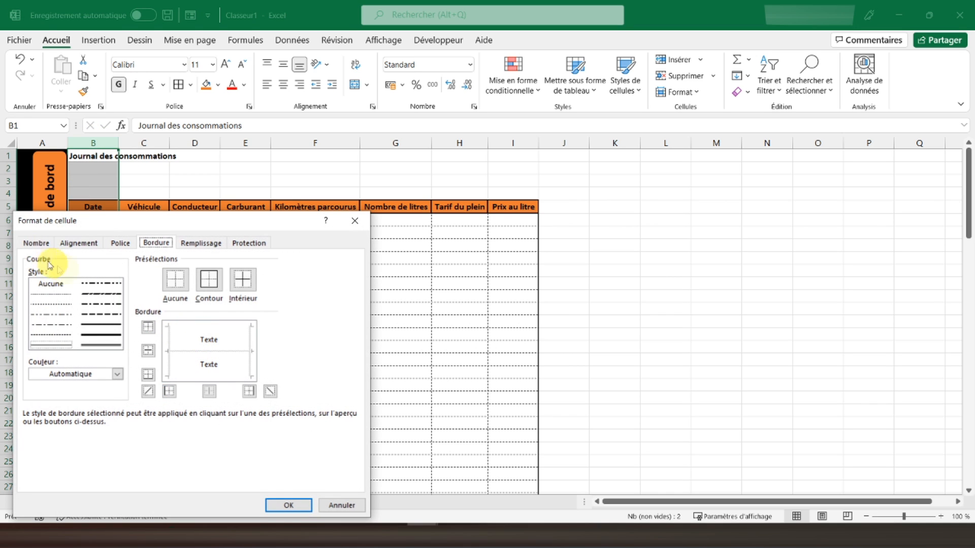
{"action": "left_click", "coordinate": [36, 243]}
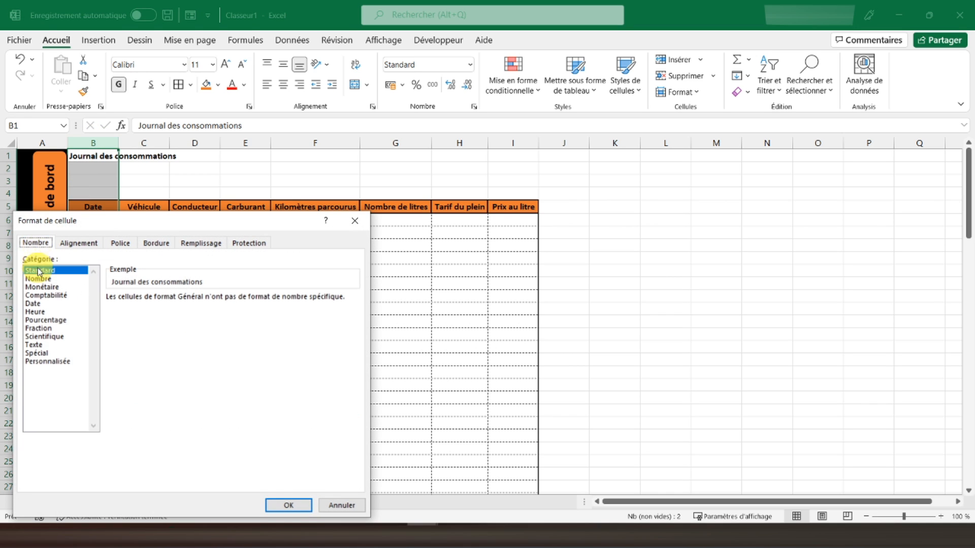
{"action": "left_click", "coordinate": [33, 303]}
{"action": "left_click", "coordinate": [287, 505]}
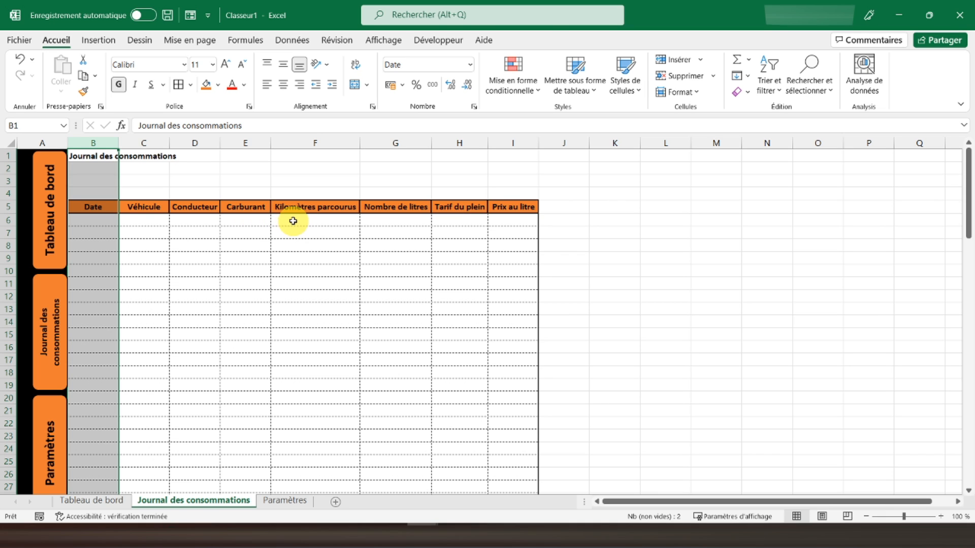
- Apply a custom number format to column F that shows whole numbers followed by " km"
{"action": "left_click", "coordinate": [311, 143]}
{"action": "right_click", "coordinate": [305, 248]}
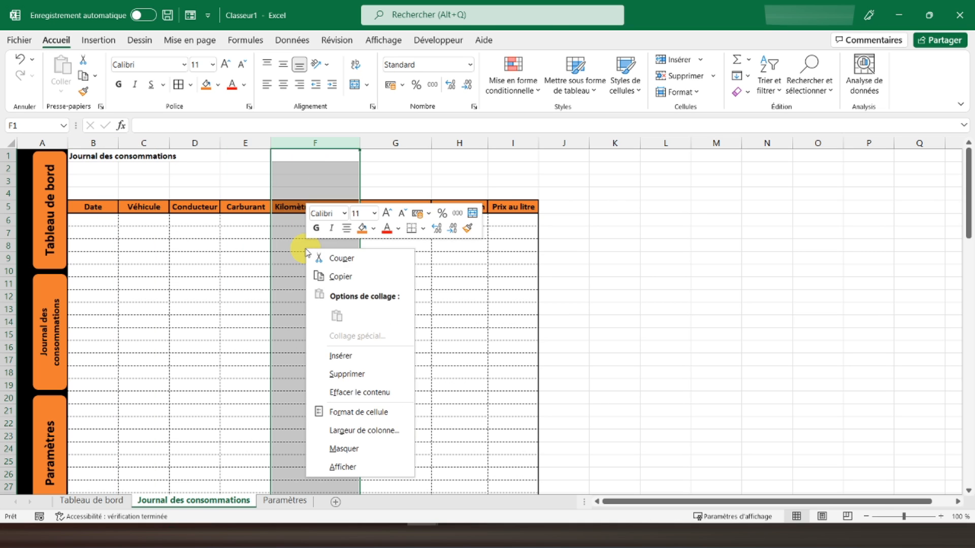
{"action": "left_click", "coordinate": [346, 412]}
{"action": "left_click", "coordinate": [284, 361]}
{"action": "left_click", "coordinate": [362, 329]}
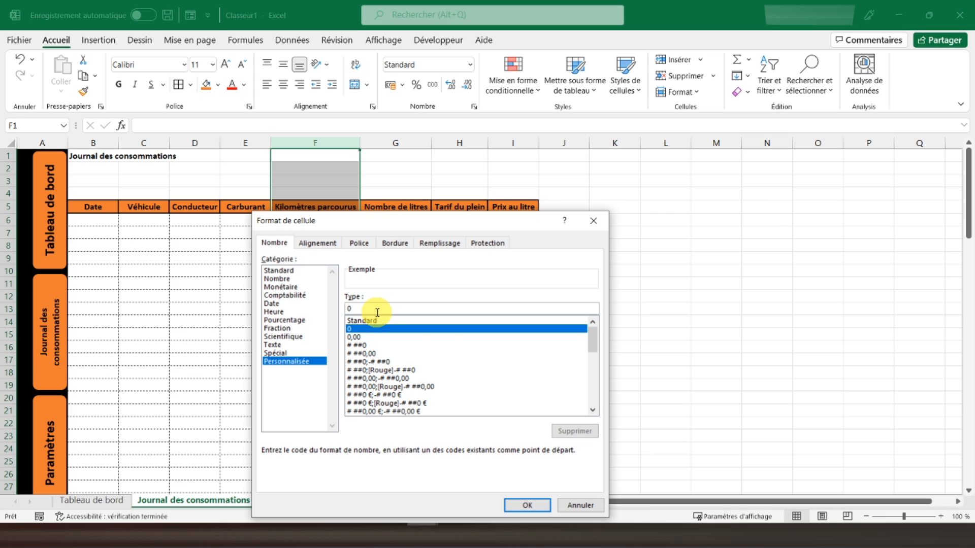
{"action": "left_click", "coordinate": [377, 313]}
{"action": "type", "text": "\" km"}
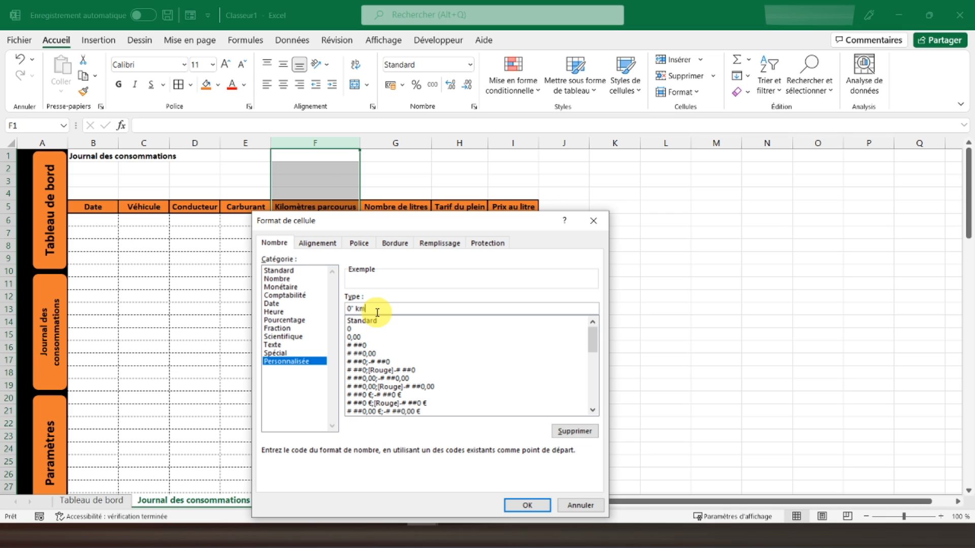
{"action": "left_click", "coordinate": [539, 509]}
- Enter the test value 2 in cell F6 and centre the contents of column F horizontally
{"action": "left_click", "coordinate": [325, 220]}
{"action": "type", "text": "2"}
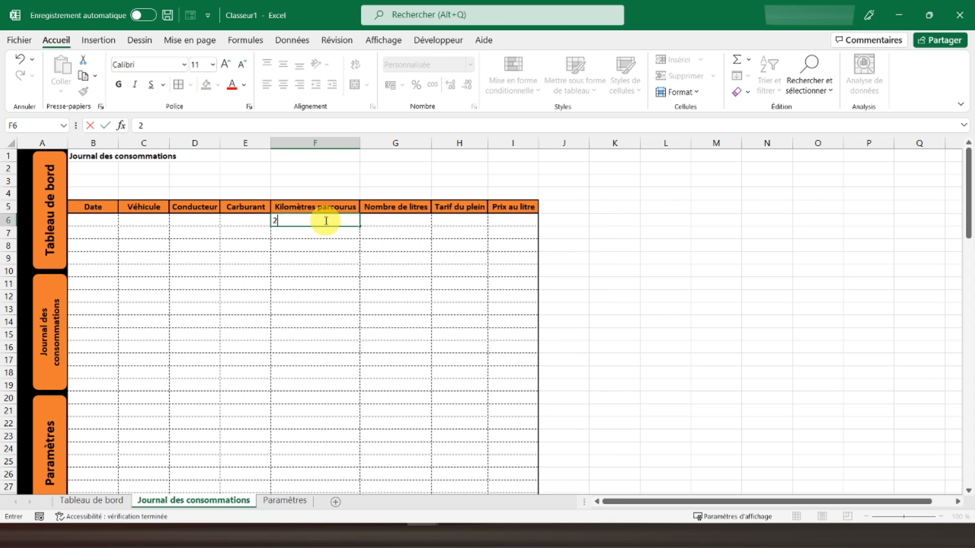
{"action": "key", "text": "Return"}
{"action": "left_click", "coordinate": [296, 143]}
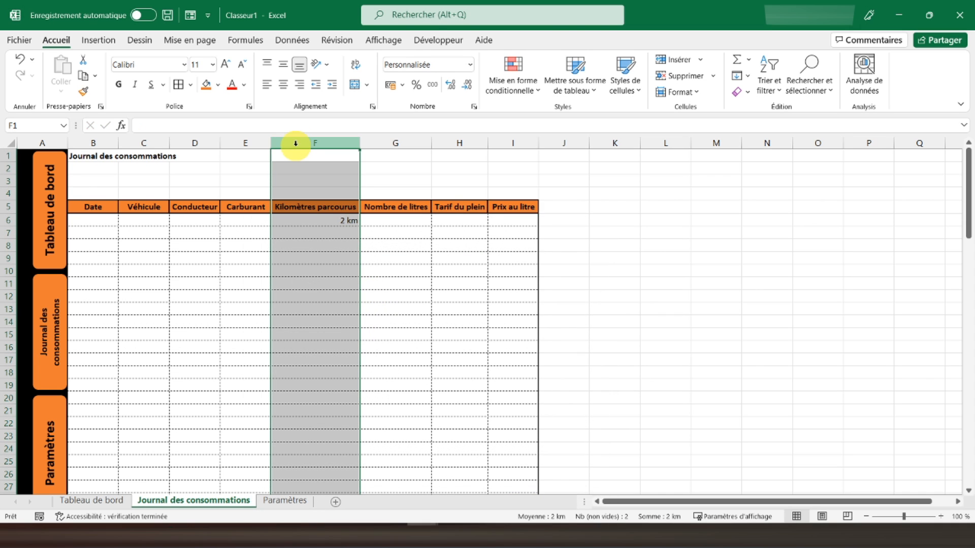
{"action": "left_click", "coordinate": [283, 87]}
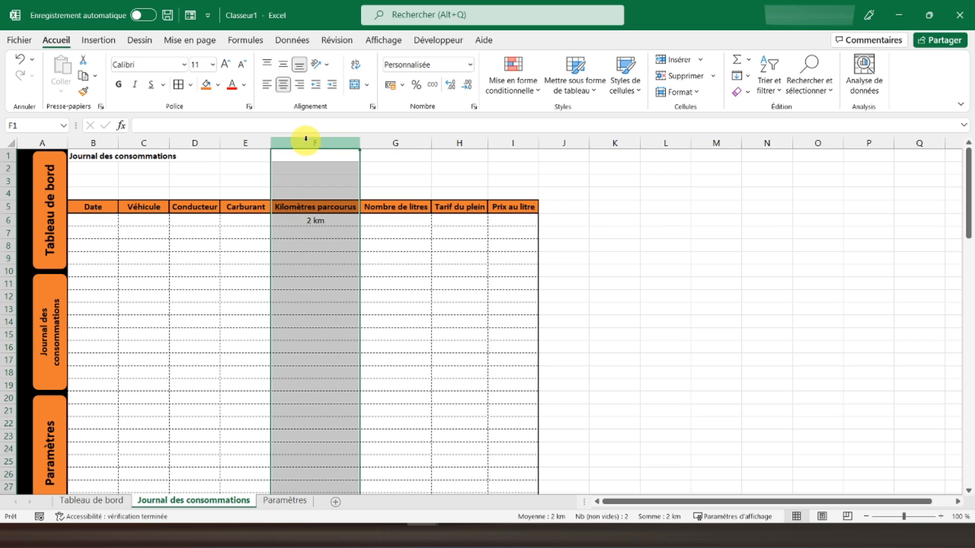
- Centre columns B to F horizontally and vertically, and clear the test value from cell F6
{"action": "left_click", "coordinate": [94, 144], "text": "shift"}
{"action": "double_click", "coordinate": [283, 84]}
{"action": "left_click", "coordinate": [283, 64]}
{"action": "left_click", "coordinate": [300, 222]}
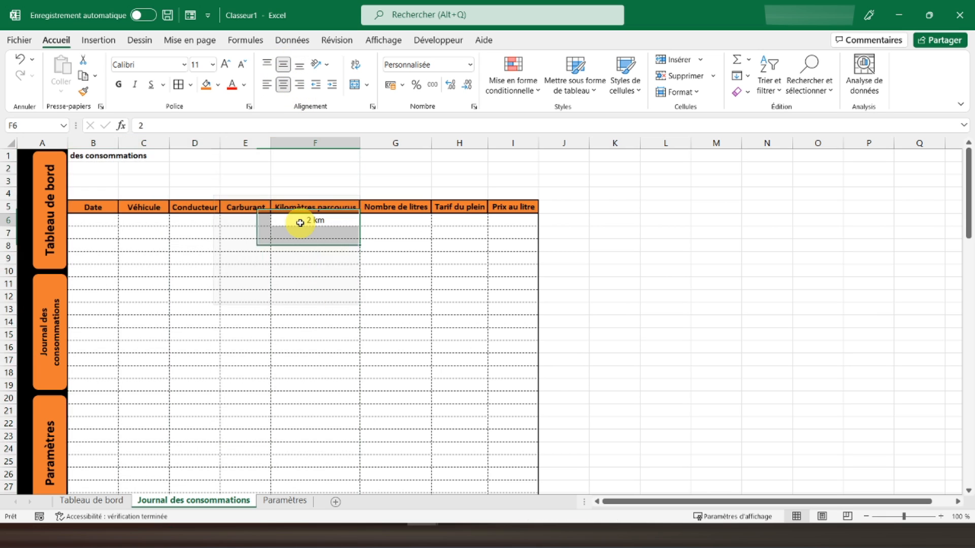
{"action": "key", "text": "Delete"}
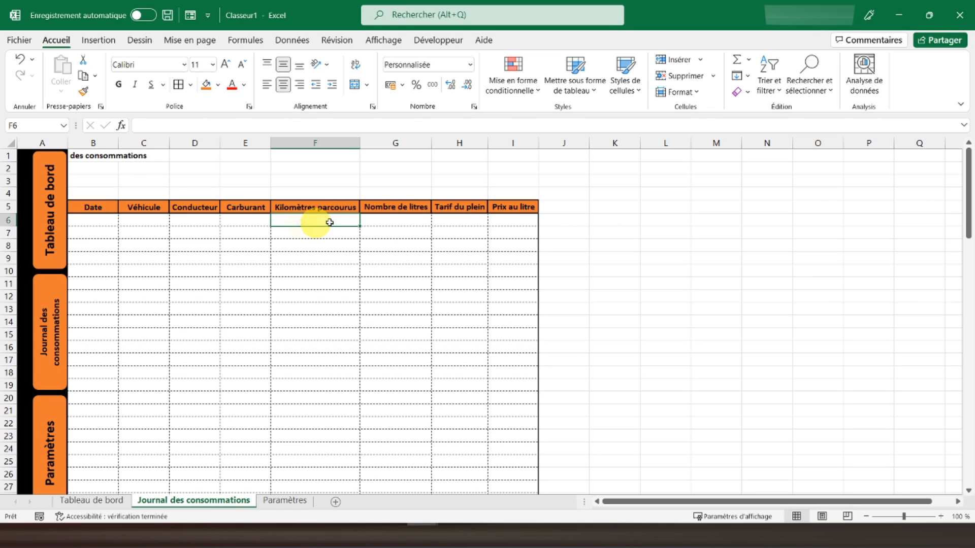
- Apply the custom number format 0" Litres" to column G and centre its contents horizontally and vertically
{"action": "left_click", "coordinate": [384, 220]}
{"action": "left_click", "coordinate": [388, 142]}
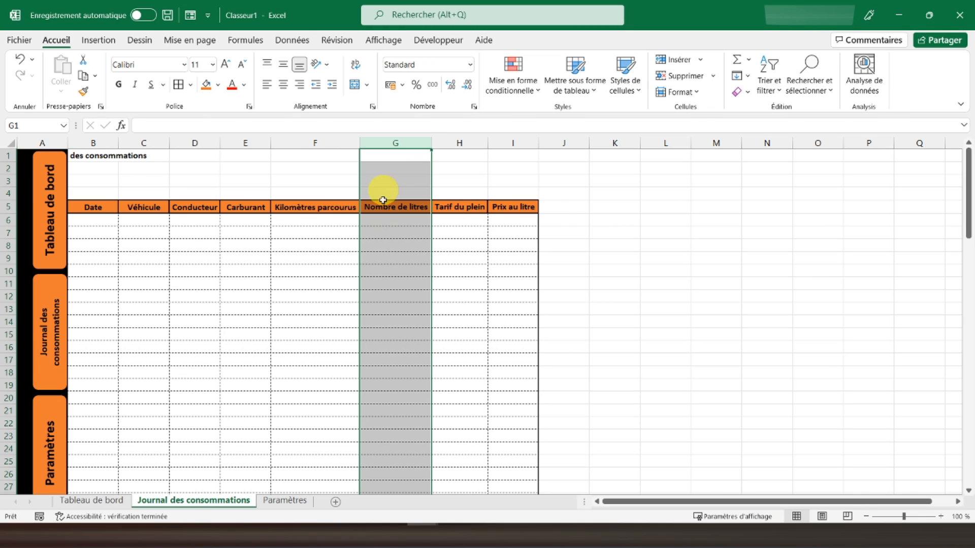
{"action": "right_click", "coordinate": [390, 239]}
{"action": "left_click", "coordinate": [434, 403]}
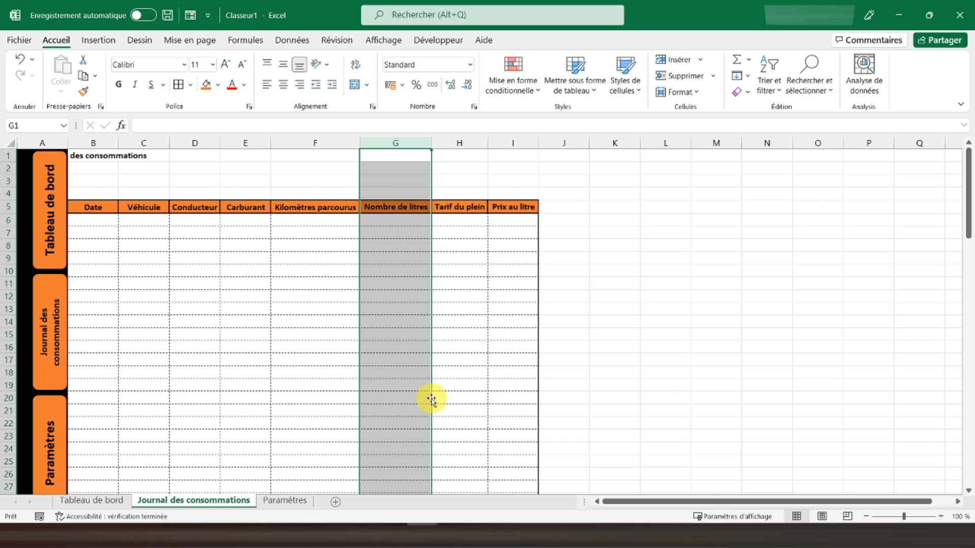
{"action": "left_click", "coordinate": [387, 362]}
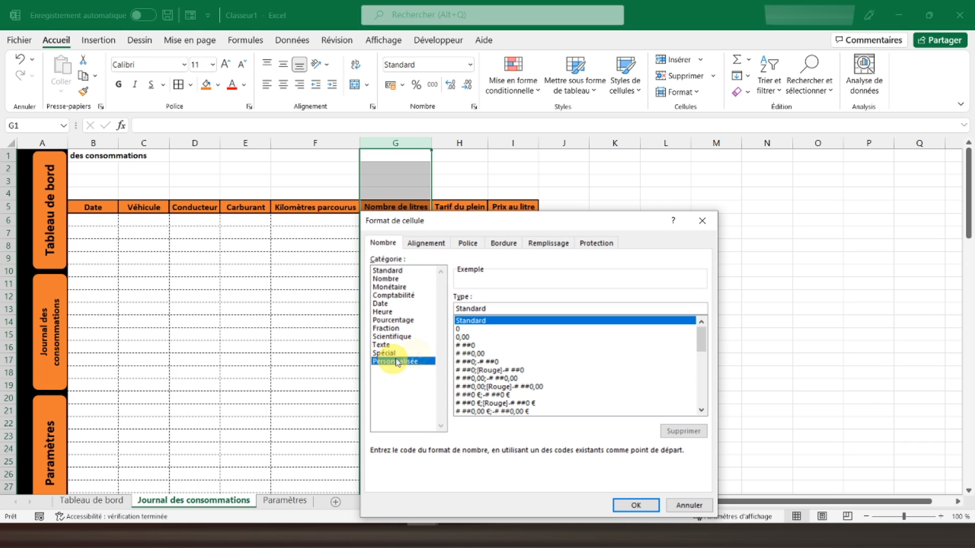
{"action": "left_click", "coordinate": [475, 328]}
{"action": "type", "text": "\" Litres"}
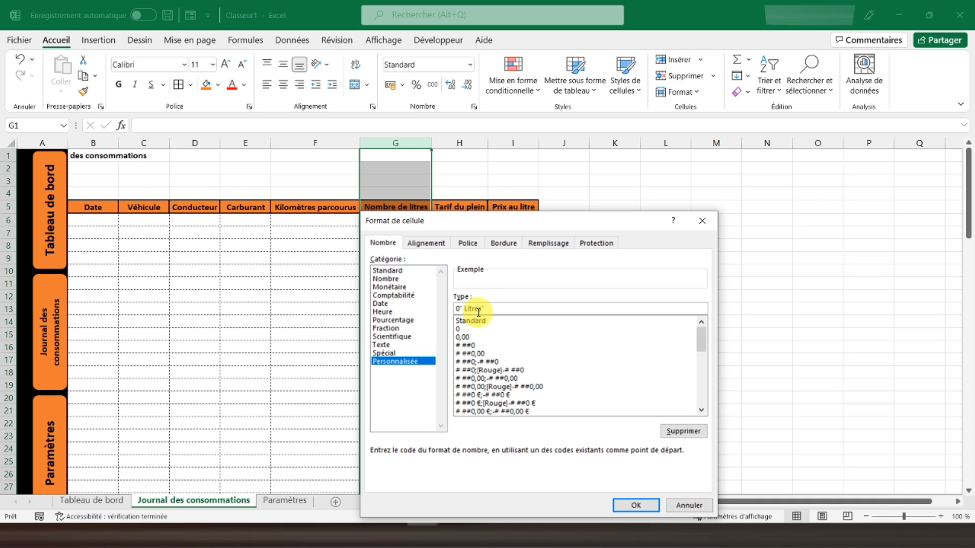
{"action": "key", "text": "Return"}
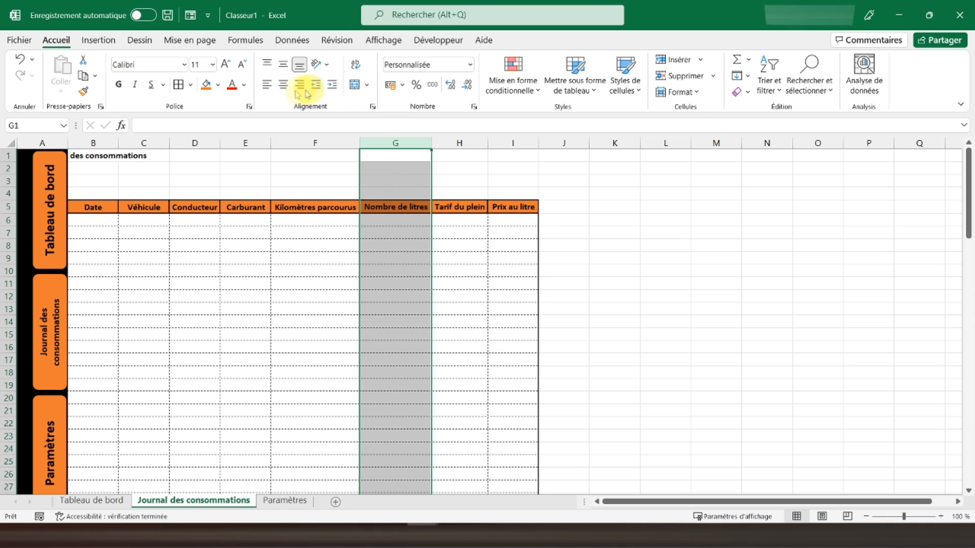
{"action": "left_click", "coordinate": [283, 66]}
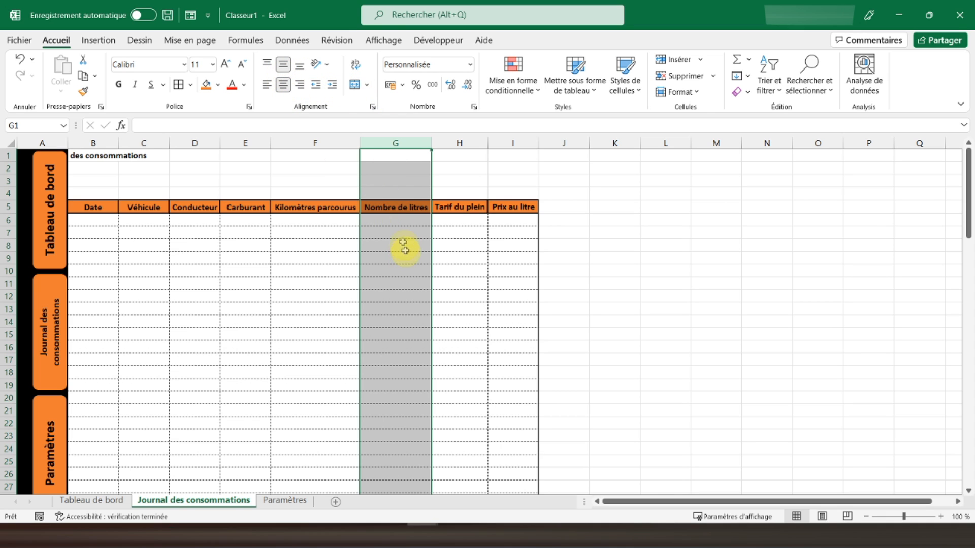
- Test the litre format by entering 2 in cell G6, and clear the test value
{"action": "left_click", "coordinate": [391, 220]}
{"action": "type", "text": "2"}
{"action": "key", "text": "Return"}
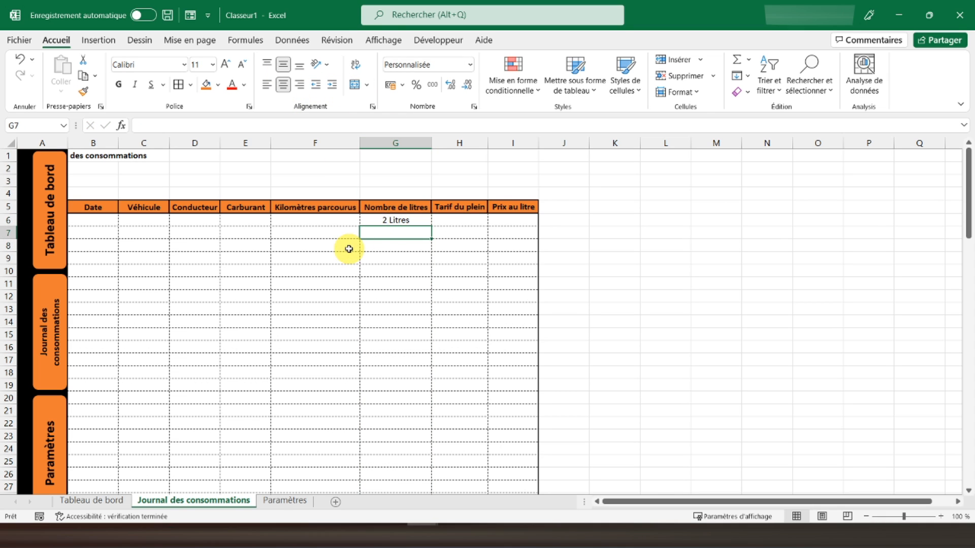
{"action": "left_click", "coordinate": [396, 221]}
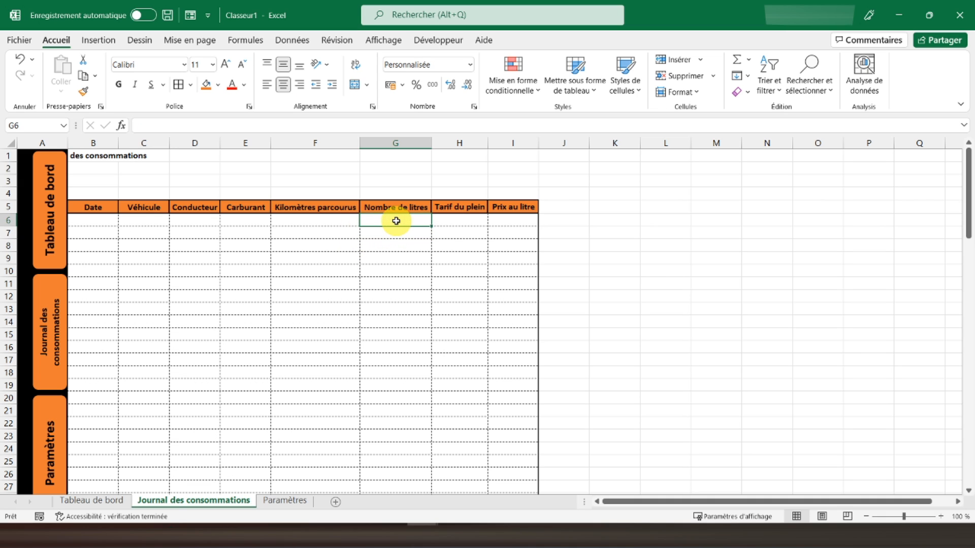
- Apply the accounting number format to columns H and I
{"action": "left_click", "coordinate": [457, 143]}
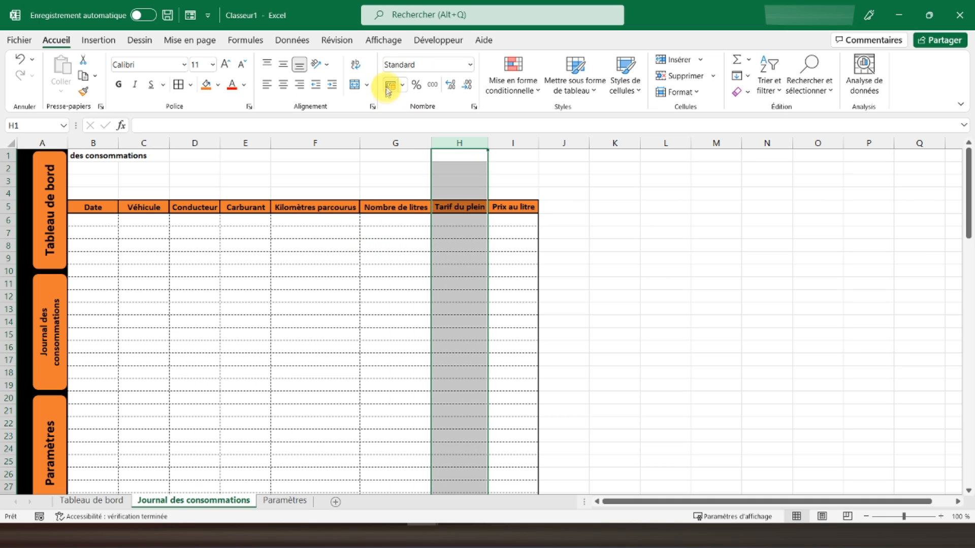
{"action": "left_click", "coordinate": [506, 142]}
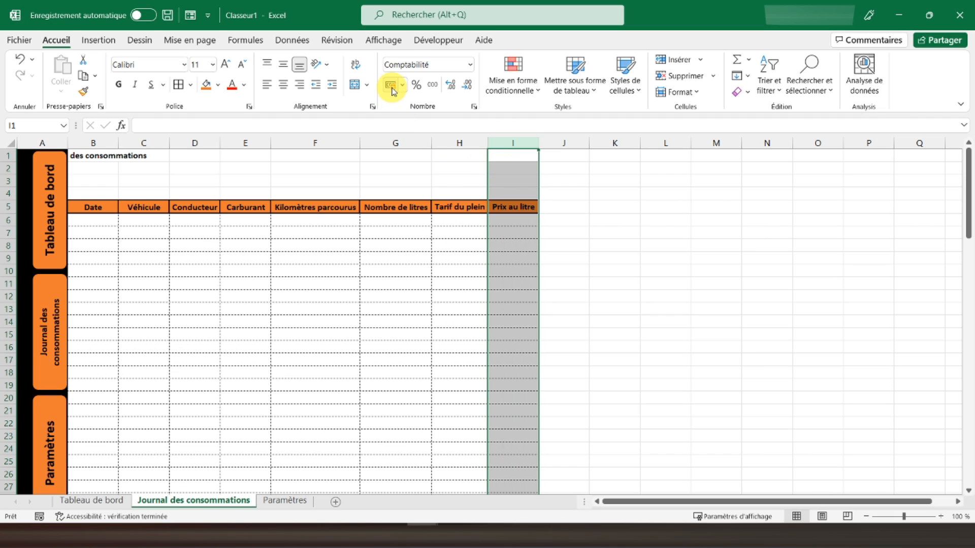
- Fill the "Prix au litre" header cell I5 with light grey
{"action": "left_click", "coordinate": [513, 207]}
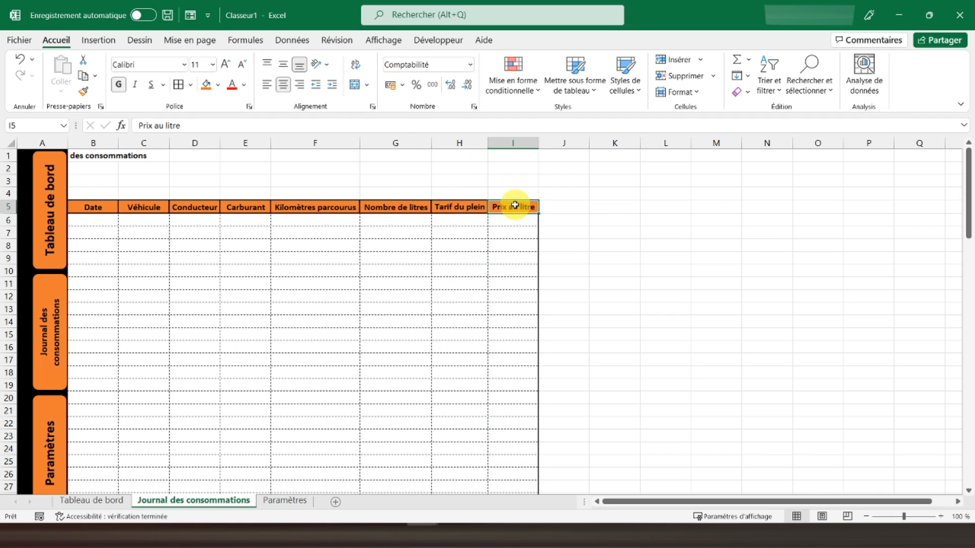
{"action": "left_click", "coordinate": [218, 87]}
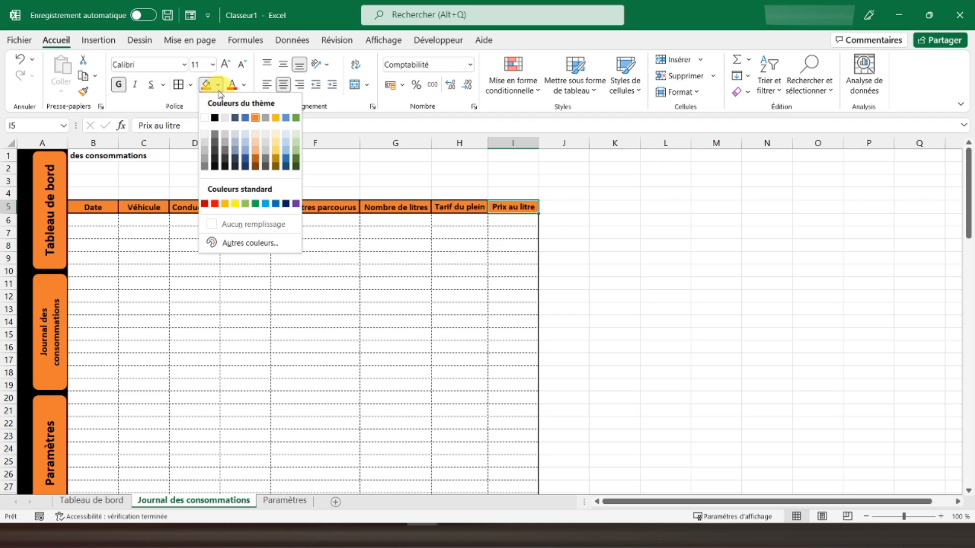
{"action": "left_click", "coordinate": [224, 133]}
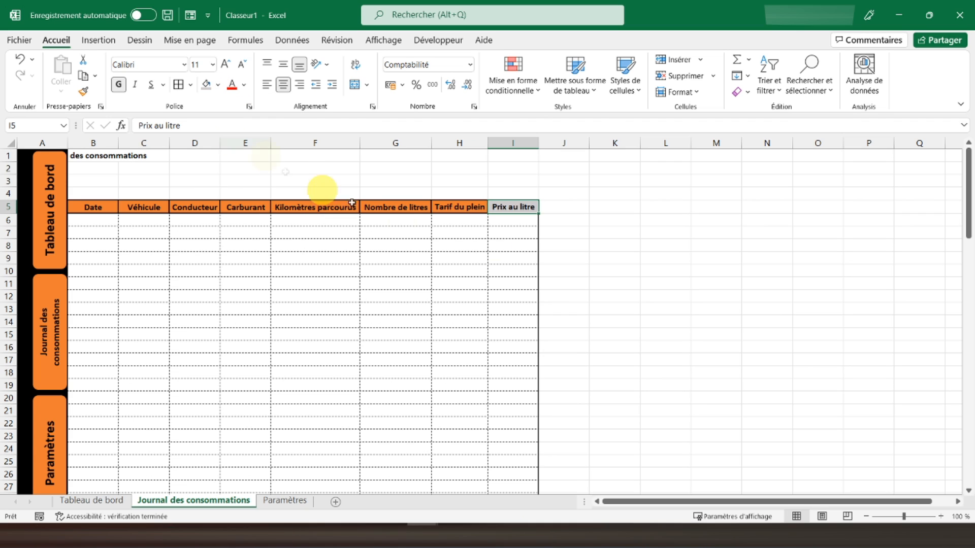
- Apply an outside border to the "Prix au litre" range I6:I100
{"action": "left_click", "coordinate": [505, 217]}
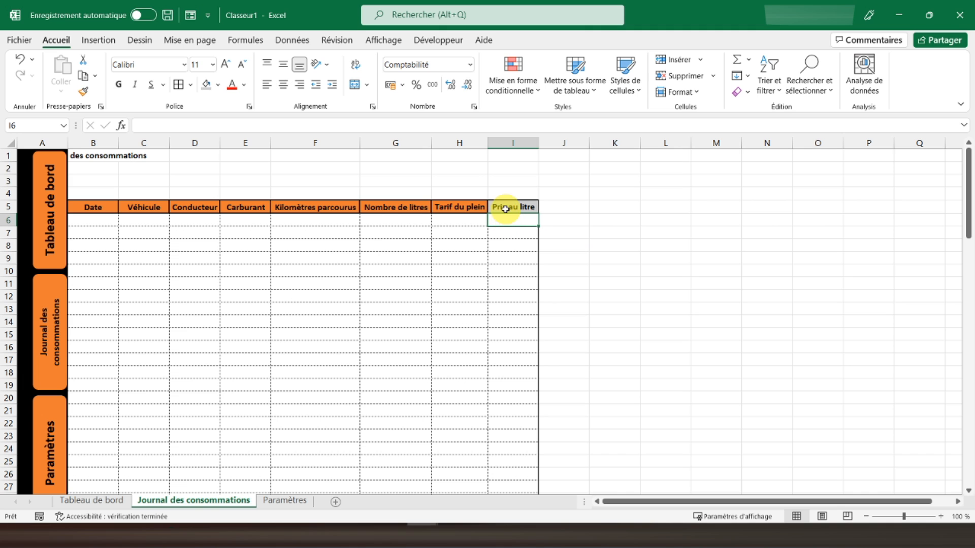
{"action": "left_click_drag", "start_coordinate": [503, 222], "coordinate": [507, 472]}
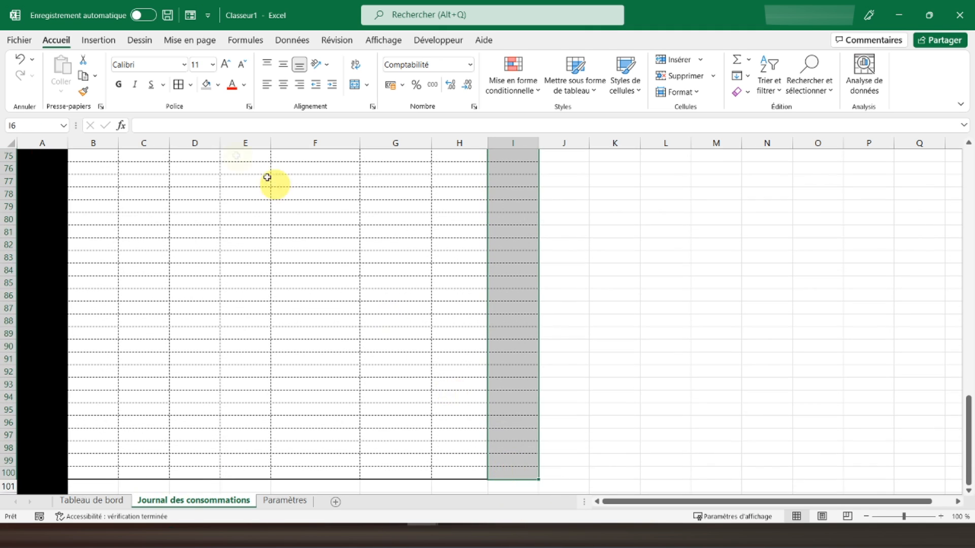
{"action": "left_click", "coordinate": [193, 86]}
{"action": "left_click", "coordinate": [219, 251]}
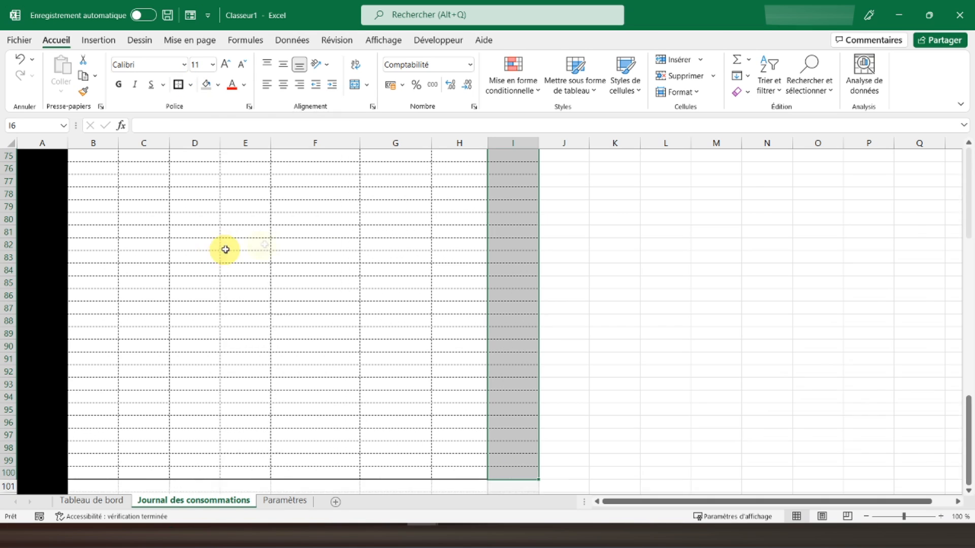
{"action": "scroll", "coordinate": [534, 261], "scroll_direction": "up", "scroll_amount": 20}
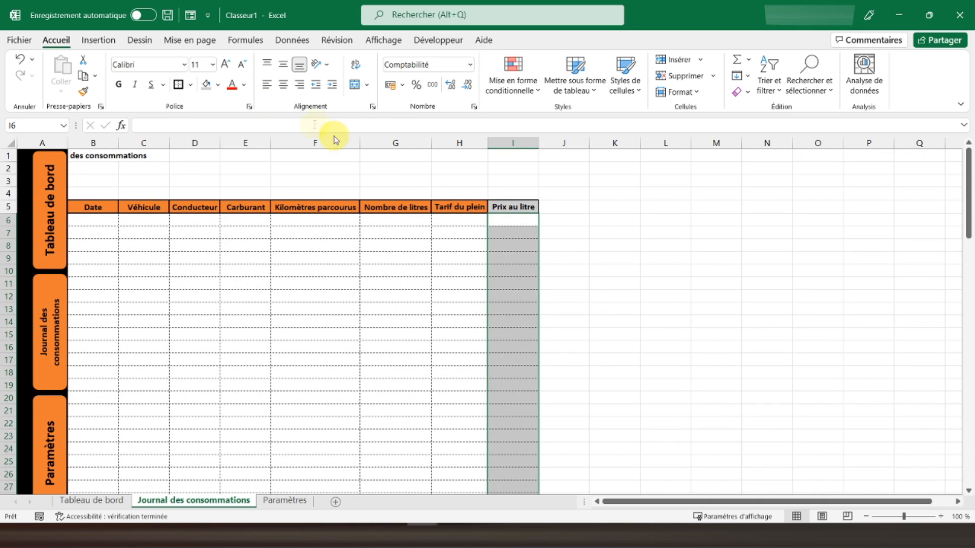
- Fill the "Prix au litre" range I6:I100 and the "Carburant" range E6:E100 with very light grey
{"action": "left_click", "coordinate": [219, 86]}
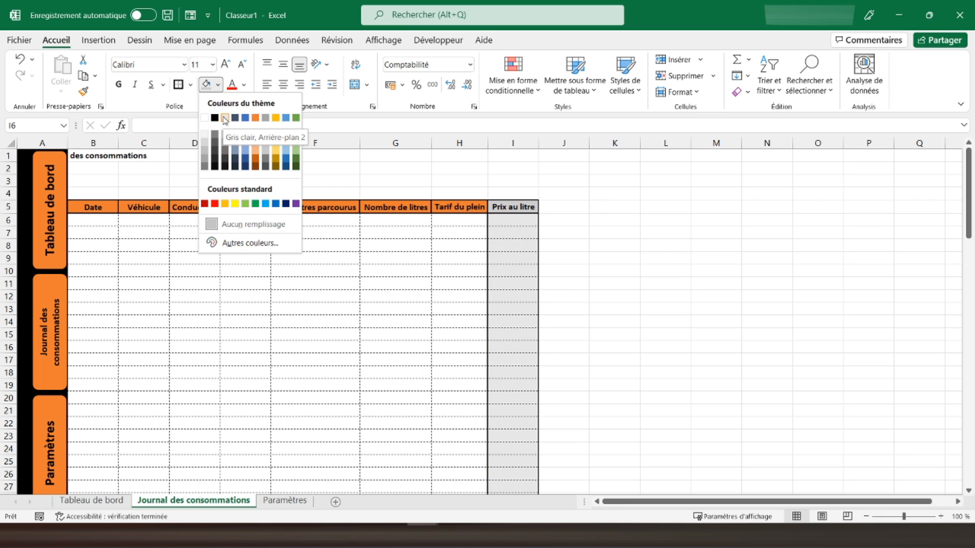
{"action": "left_click", "coordinate": [205, 134]}
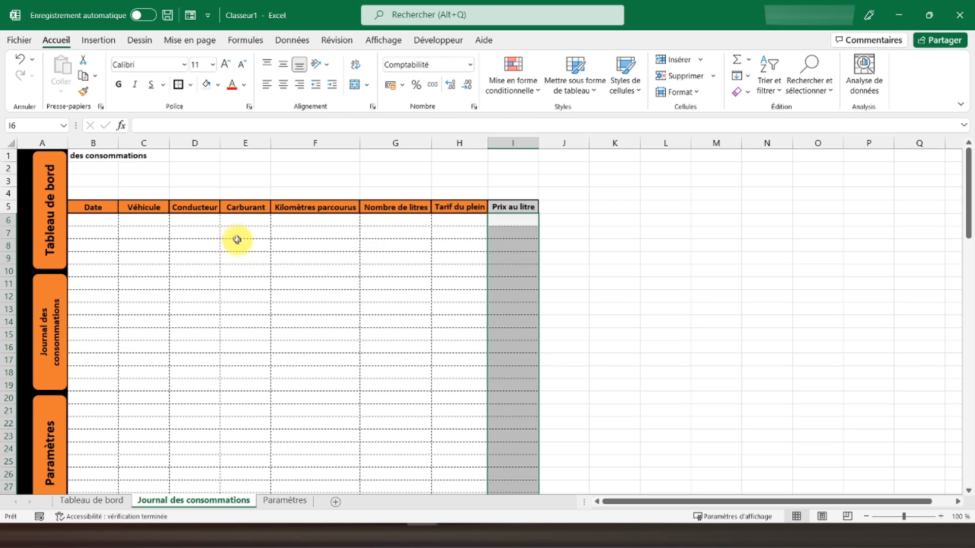
{"action": "left_click_drag", "start_coordinate": [246, 218], "coordinate": [245, 475]}
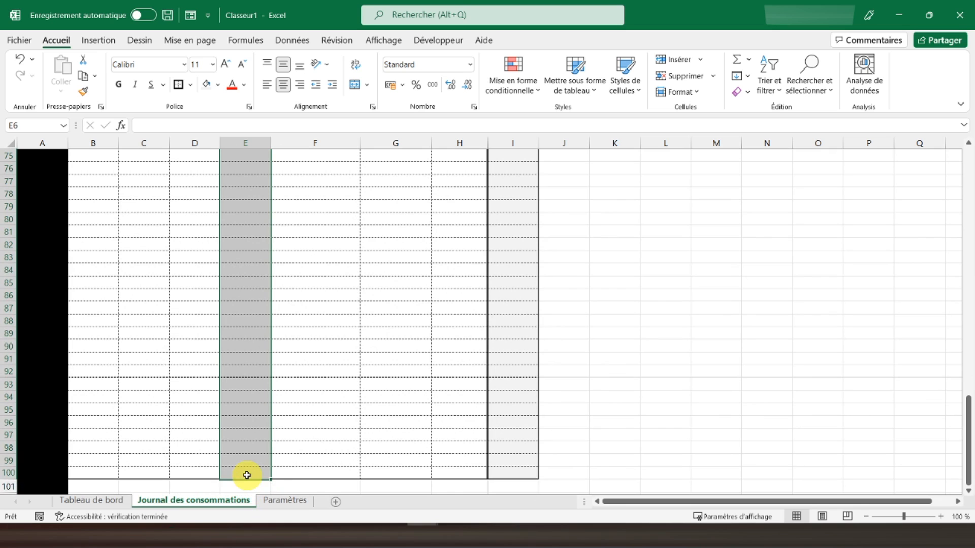
{"action": "scroll", "coordinate": [257, 311], "scroll_direction": "up", "scroll_amount": 20}
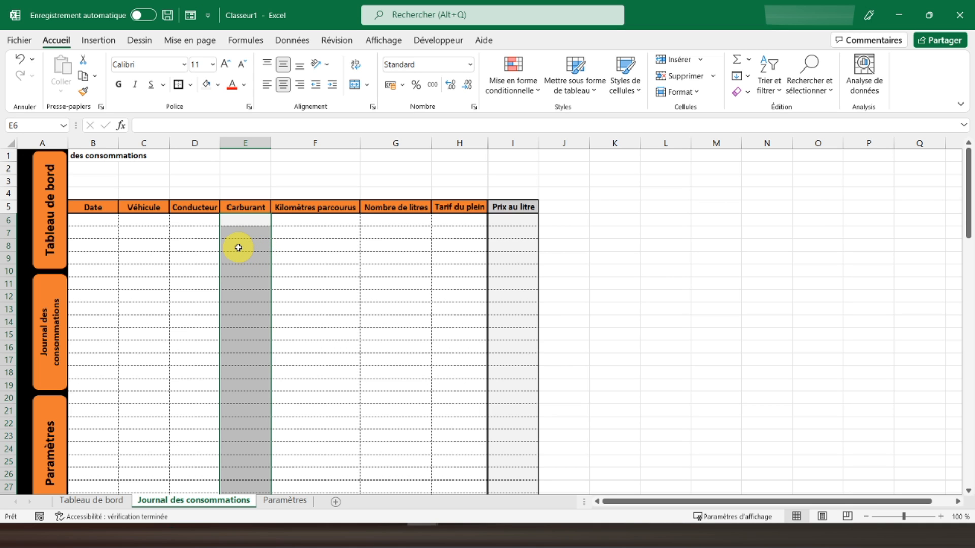
- Fill the input ranges B6:D100 and F6:H100 of the journal table with light green
{"action": "left_click_drag", "start_coordinate": [96, 218], "coordinate": [187, 474]}
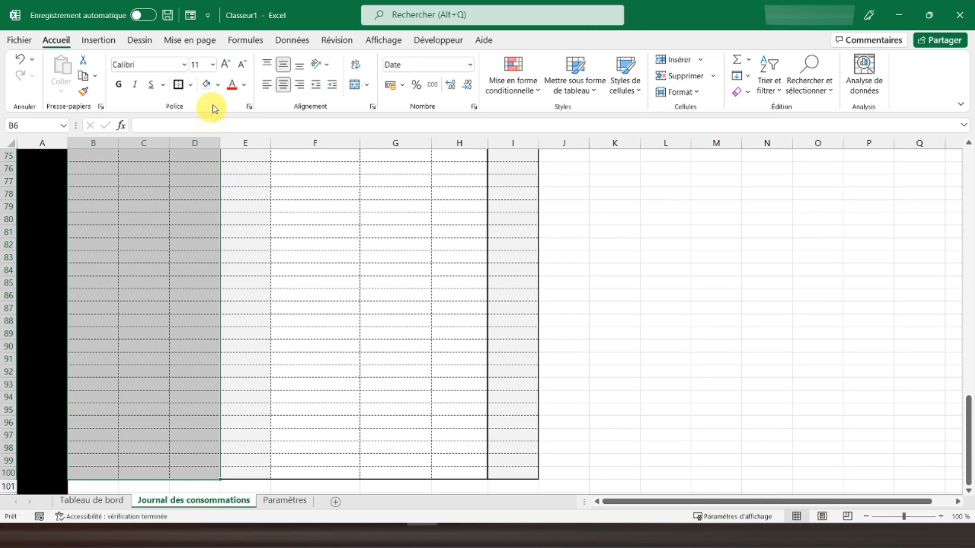
{"action": "left_click", "coordinate": [217, 86]}
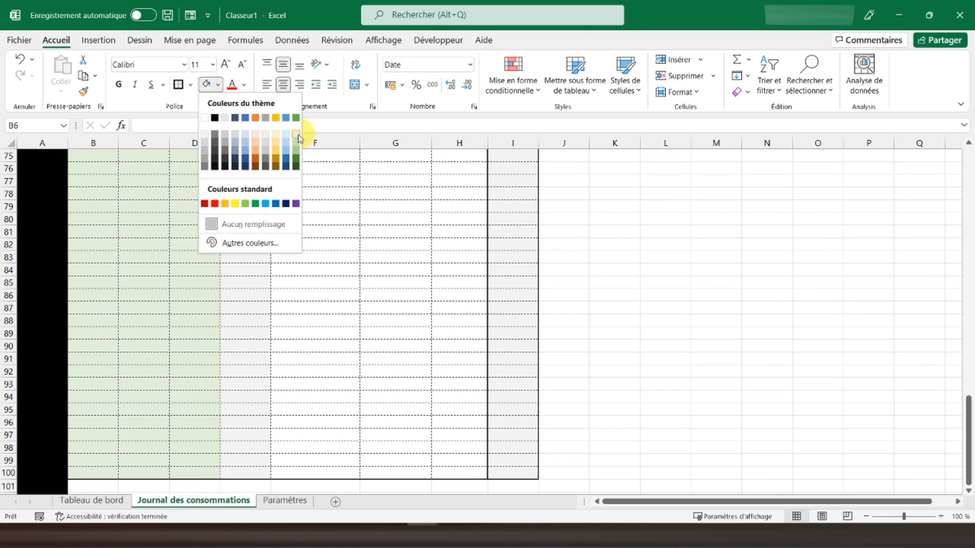
{"action": "left_click", "coordinate": [297, 135]}
{"action": "scroll", "coordinate": [277, 200], "scroll_direction": "up", "scroll_amount": 20}
{"action": "left_click_drag", "start_coordinate": [282, 220], "coordinate": [463, 450]}
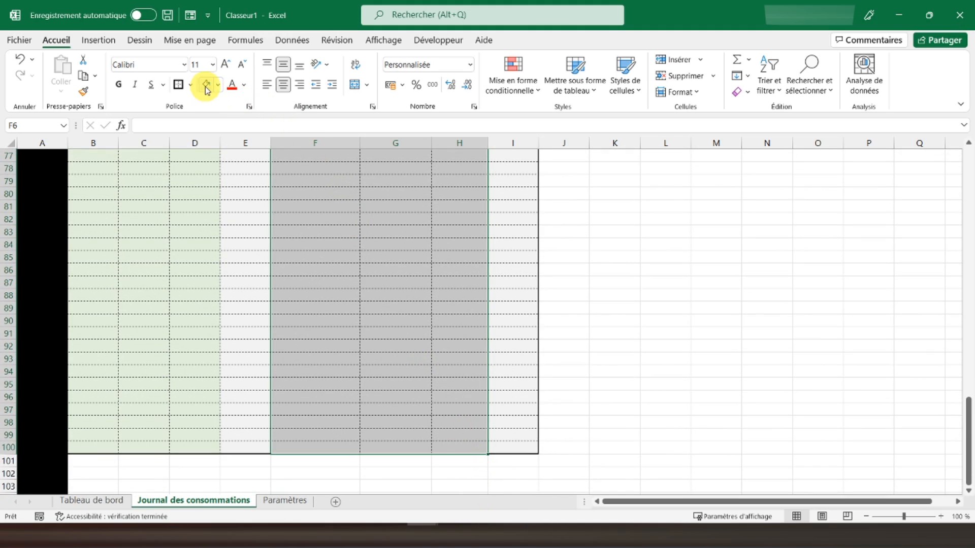
{"action": "scroll", "coordinate": [307, 250], "scroll_direction": "up", "scroll_amount": 20}
- Merge cells B1:D1 and left-align the "Journal des consommations" title
{"action": "left_click_drag", "start_coordinate": [93, 156], "coordinate": [205, 151]}
{"action": "left_click", "coordinate": [354, 84]}
{"action": "left_click", "coordinate": [272, 88]}
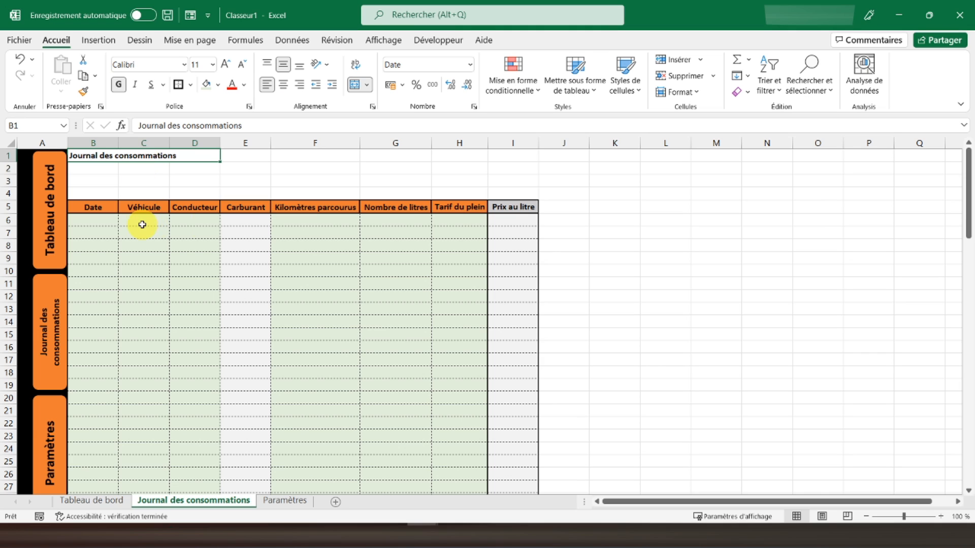
- Test the accounting format by entering 2 in cells I6 and H6, and clear both test values
{"action": "left_click", "coordinate": [518, 223]}
{"action": "type", "text": "2"}
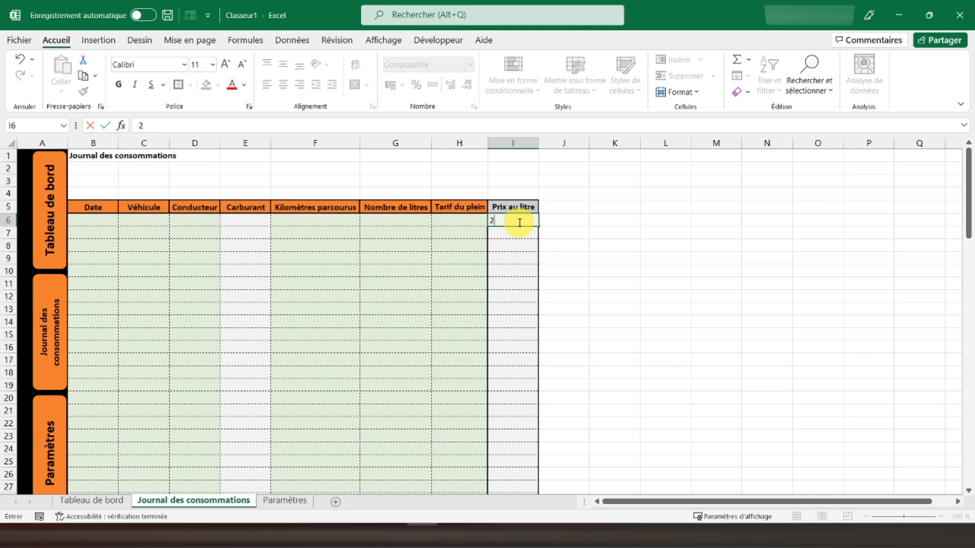
{"action": "key", "text": "Left"}
{"action": "type", "text": "2"}
{"action": "key", "text": "Return"}
{"action": "left_click", "coordinate": [451, 222]}
{"action": "left_click_drag", "start_coordinate": [450, 223], "coordinate": [504, 223]}
{"action": "key", "text": "Delete"}
- Hide the gridlines on the Journal des consommations sheet
{"action": "left_click", "coordinate": [87, 158]}
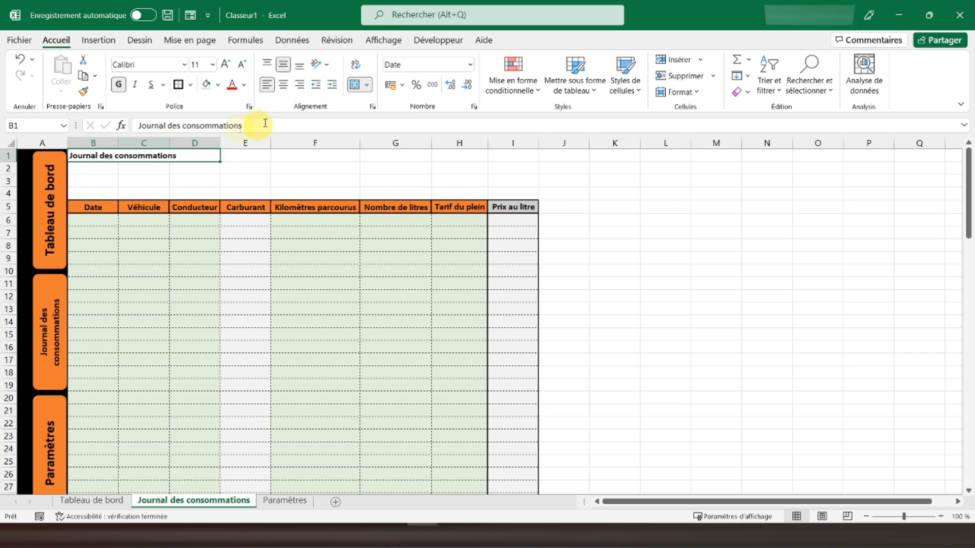
{"action": "left_click", "coordinate": [382, 39]}
{"action": "left_click", "coordinate": [188, 85]}
{"action": "left_click", "coordinate": [20, 158]}
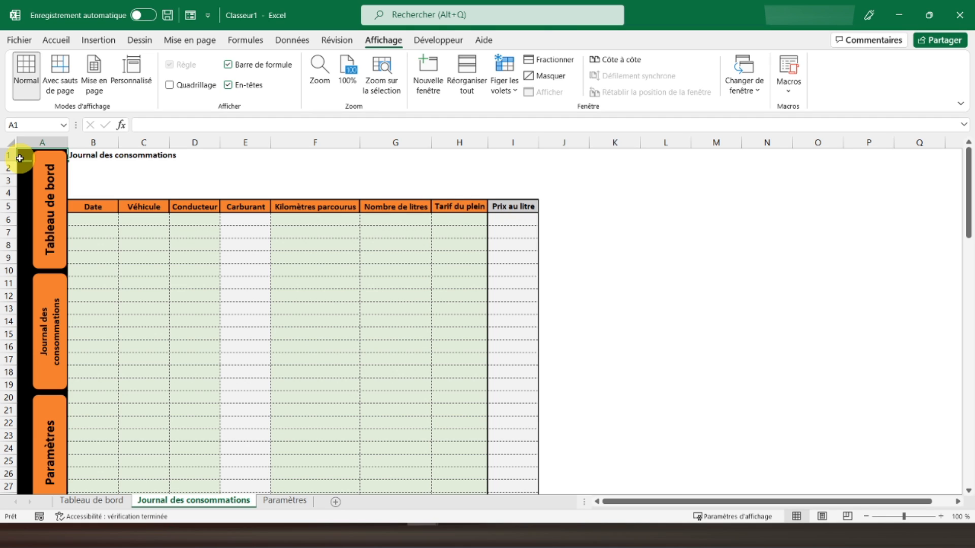
- On the Paramètres sheet, enter the headers "Liste de véhicules", "Carburant", "Kilométrage initial" and "Kilométrage cumulé" in B1:E1
{"action": "left_click", "coordinate": [44, 440]}
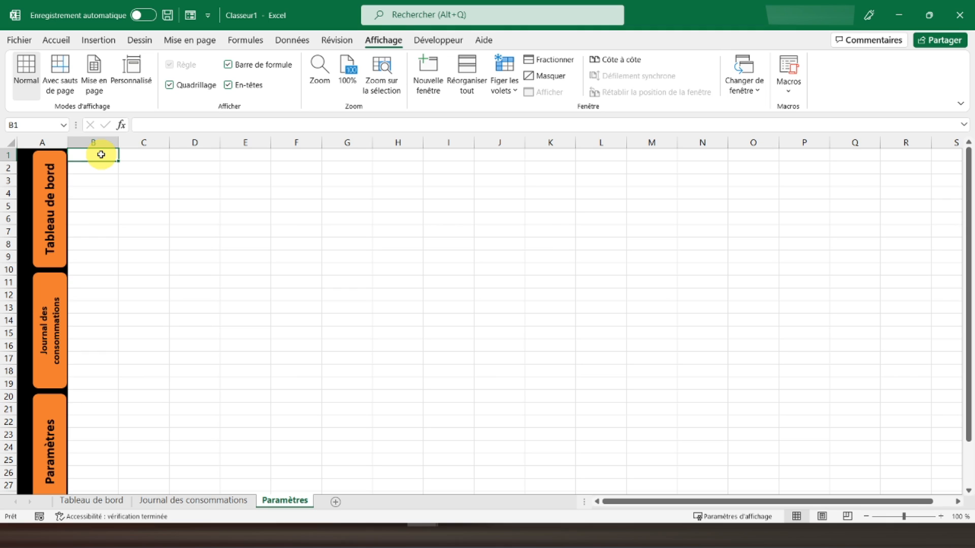
{"action": "type", "text": "Liste de v"}
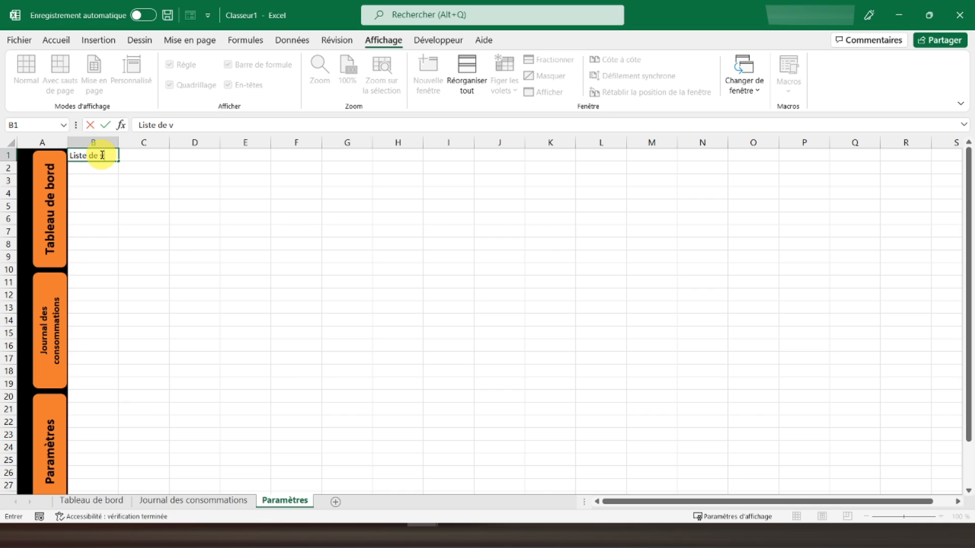
{"action": "type", "text": "éhicules"}
{"action": "key", "text": "Tab"}
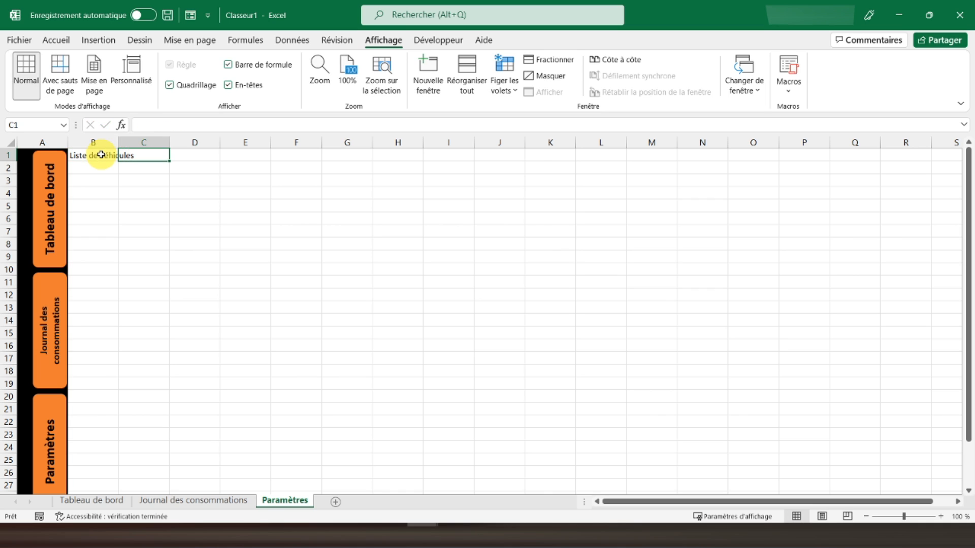
{"action": "type", "text": "Carbu"}
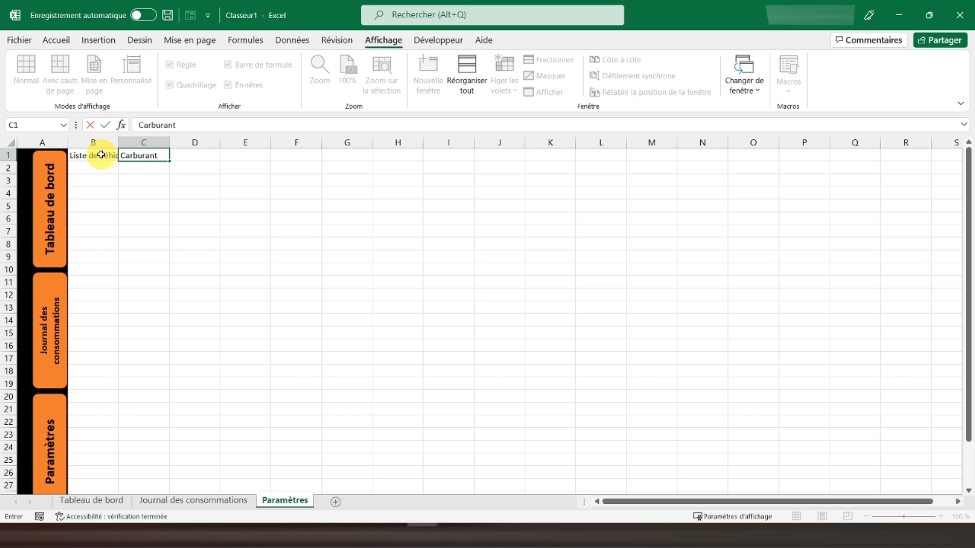
{"action": "type", "text": "rant"}
{"action": "key", "text": "Tab"}
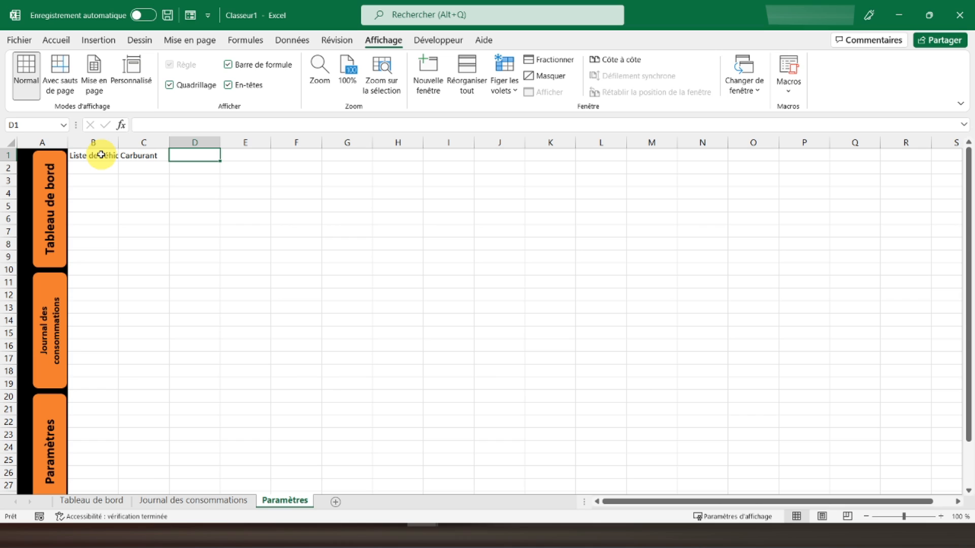
{"action": "type", "text": "Kilométrage initial"}
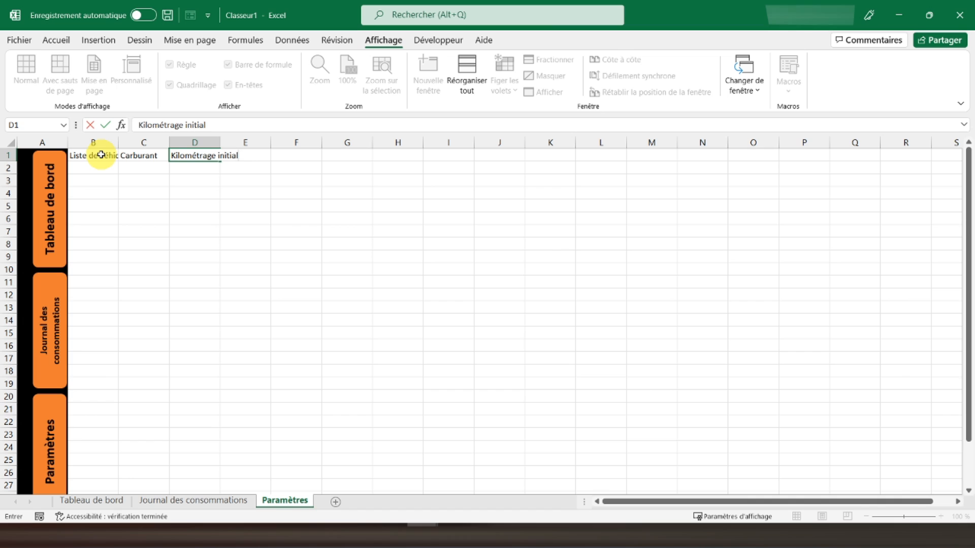
{"action": "key", "text": "Tab"}
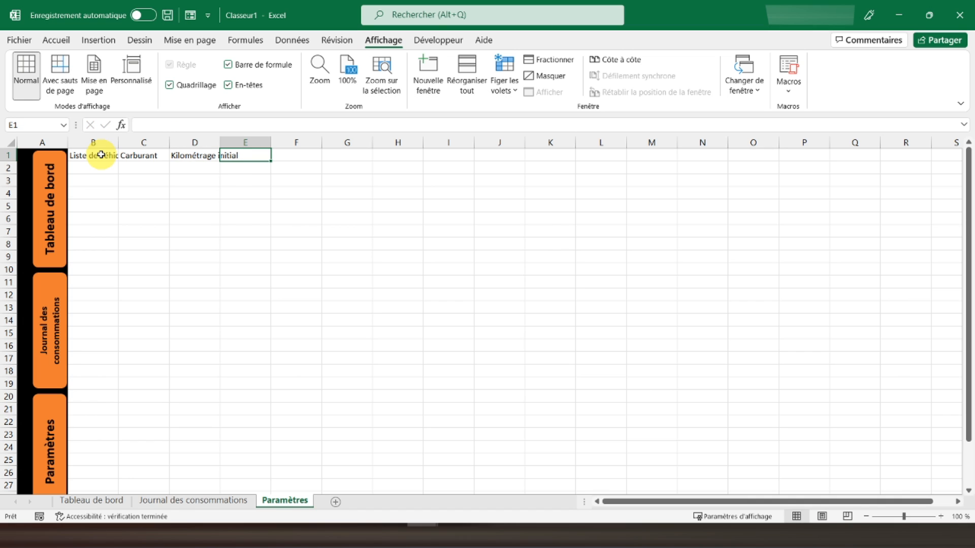
{"action": "type", "text": "Kilométrage cumulé"}
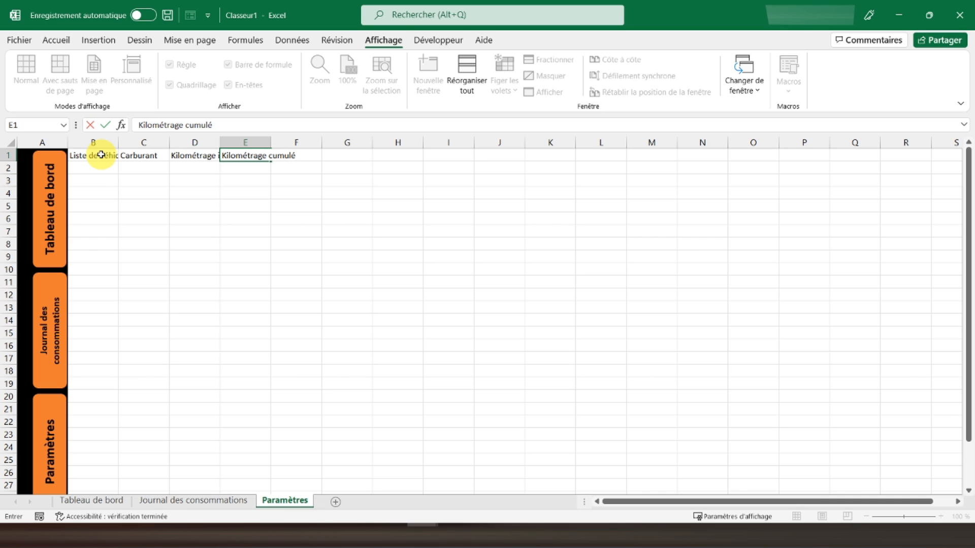
{"action": "key", "text": "Tab"}
- Enter the header "Liste de conducteurs" in cell G1, leaving column F empty
{"action": "key", "text": "Tab"}
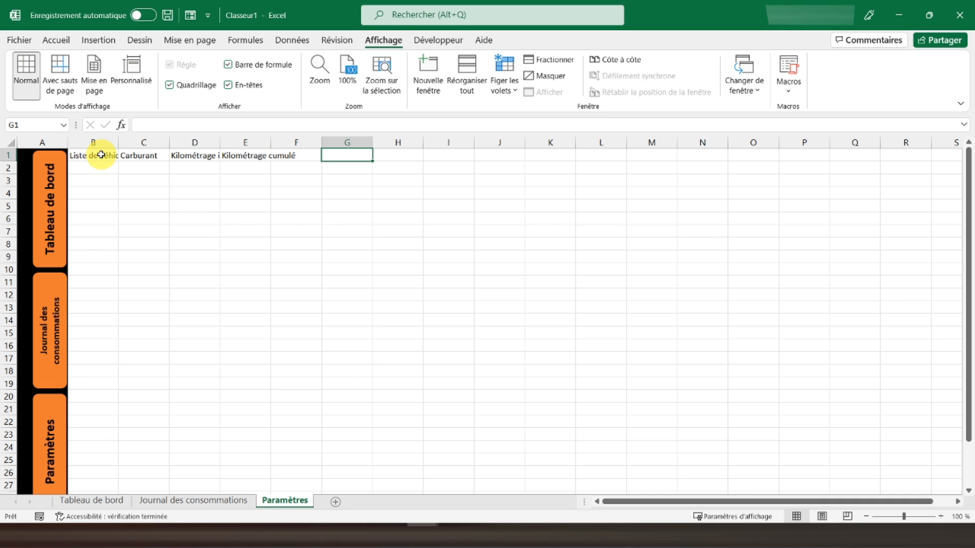
{"action": "type", "text": "Liste de conducteurs"}
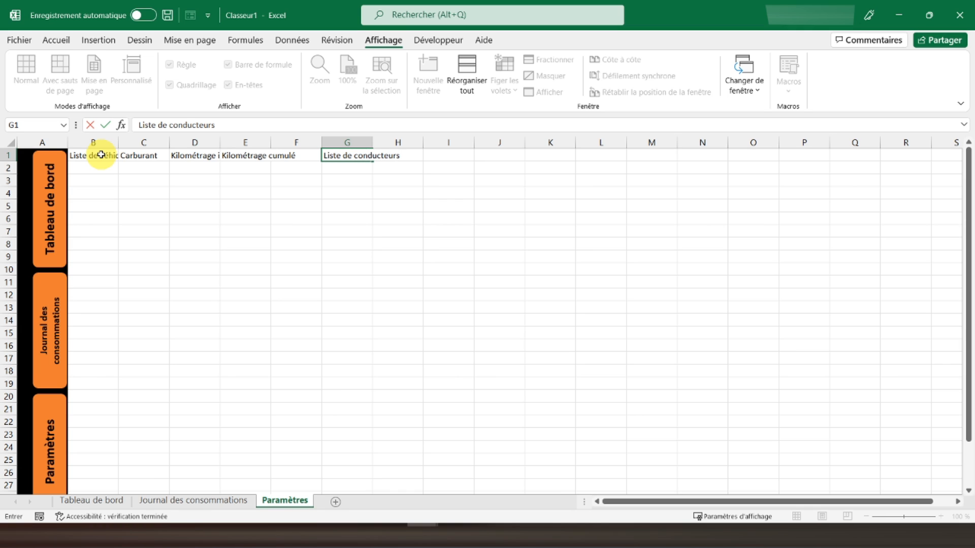
{"action": "key", "text": "Tab"}
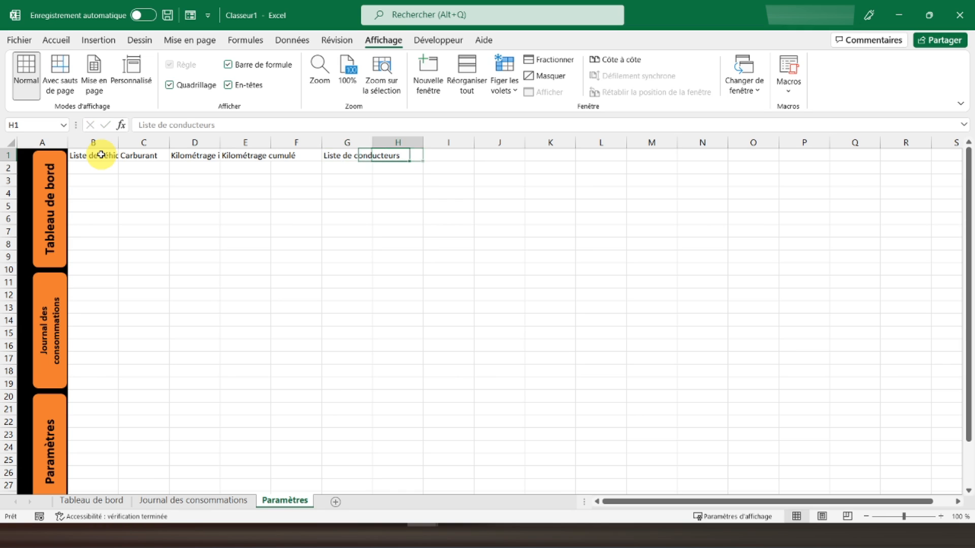
- Autofit the widths of columns G, D, B and E to their header text
{"action": "double_click", "coordinate": [372, 143]}
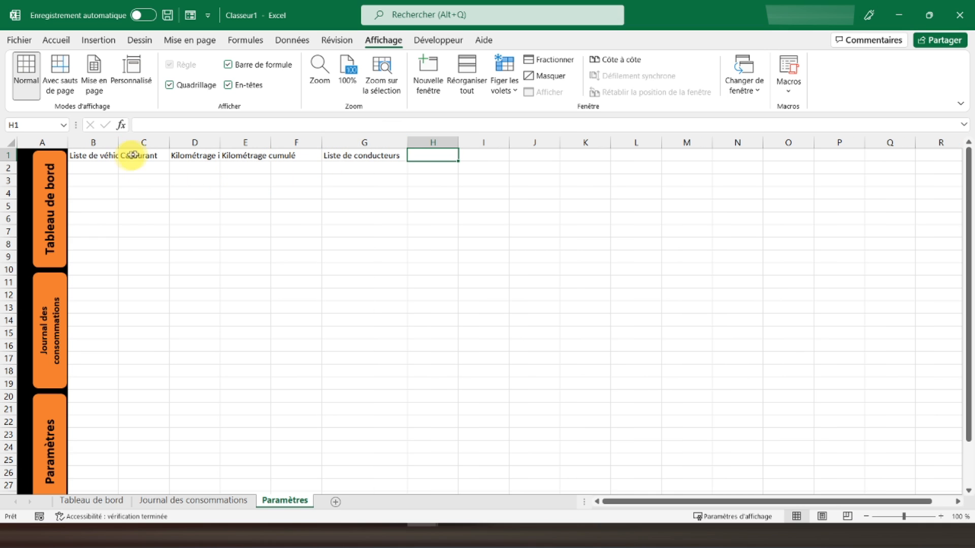
{"action": "double_click", "coordinate": [221, 142]}
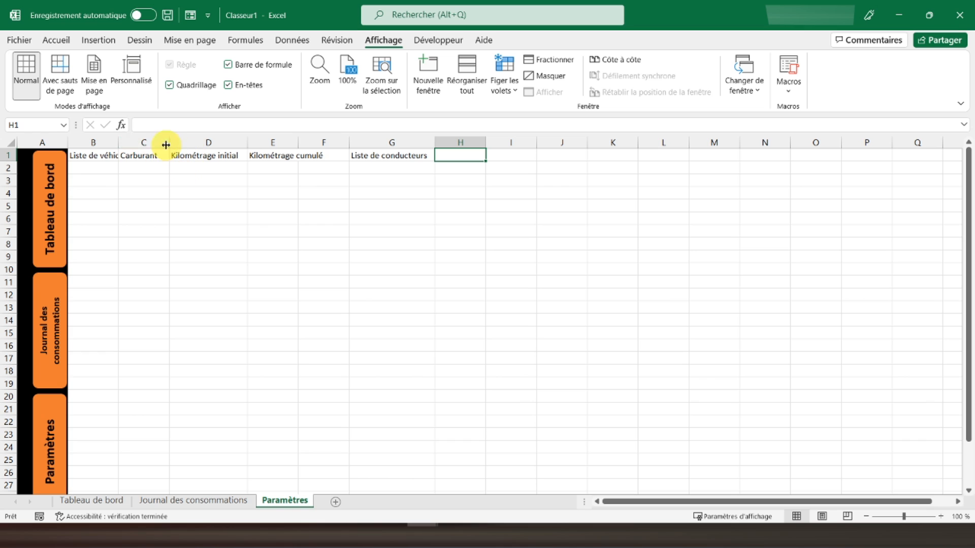
{"action": "double_click", "coordinate": [118, 143]}
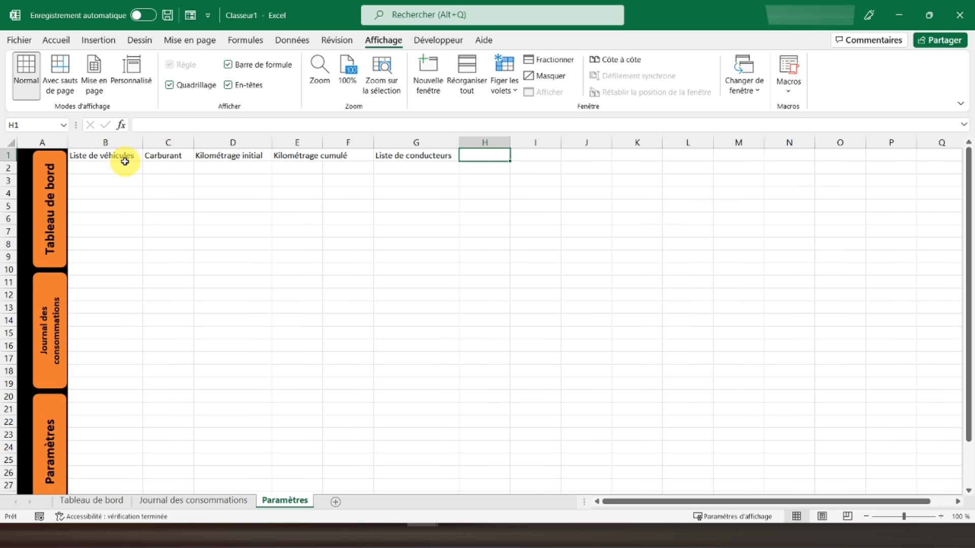
{"action": "double_click", "coordinate": [323, 140]}
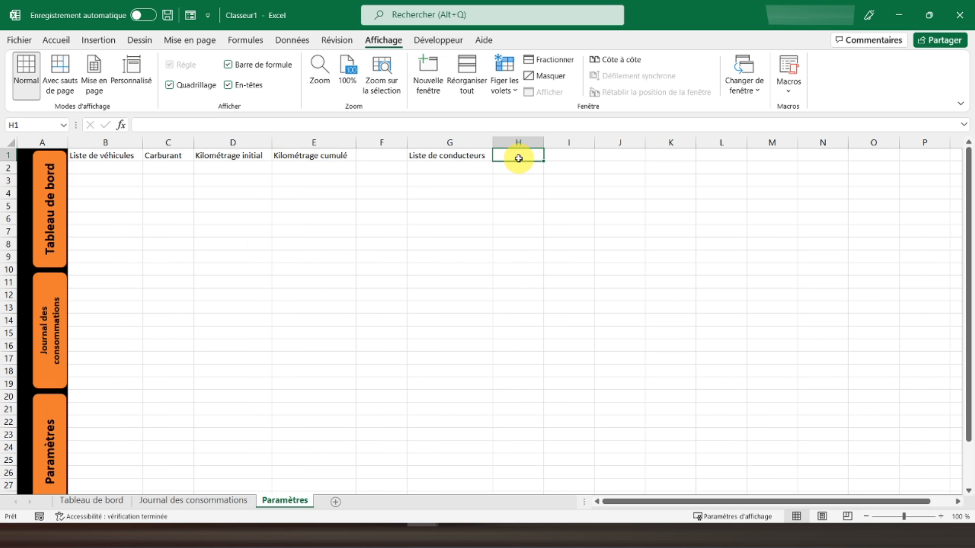
- Enter the header "Liste carburant" in cell I1
{"action": "left_click", "coordinate": [554, 156]}
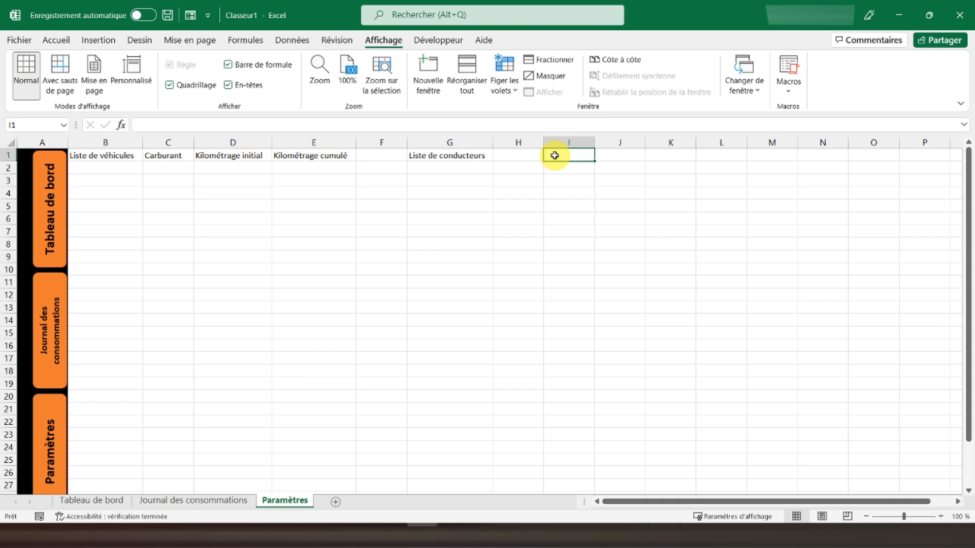
{"action": "type", "text": "Liste carburant"}
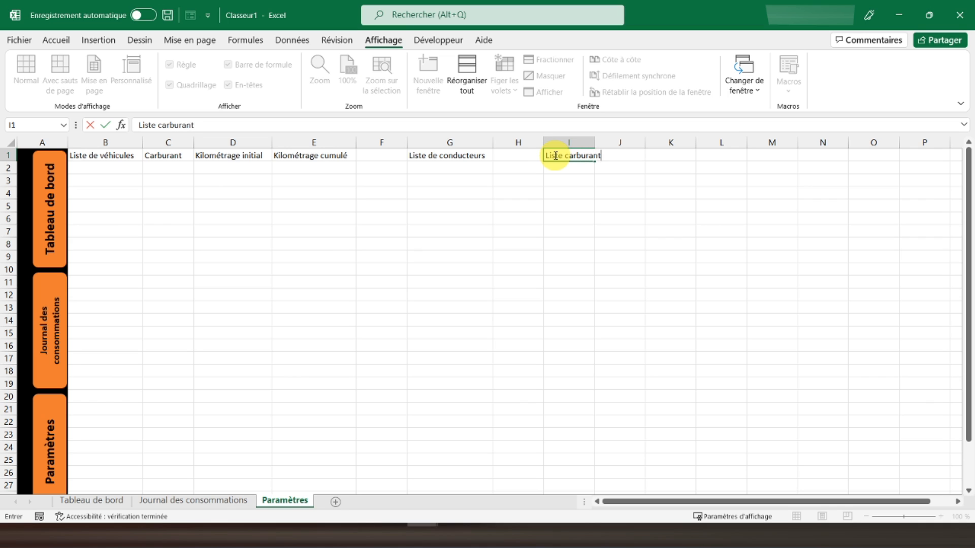
{"action": "key", "text": "Return"}
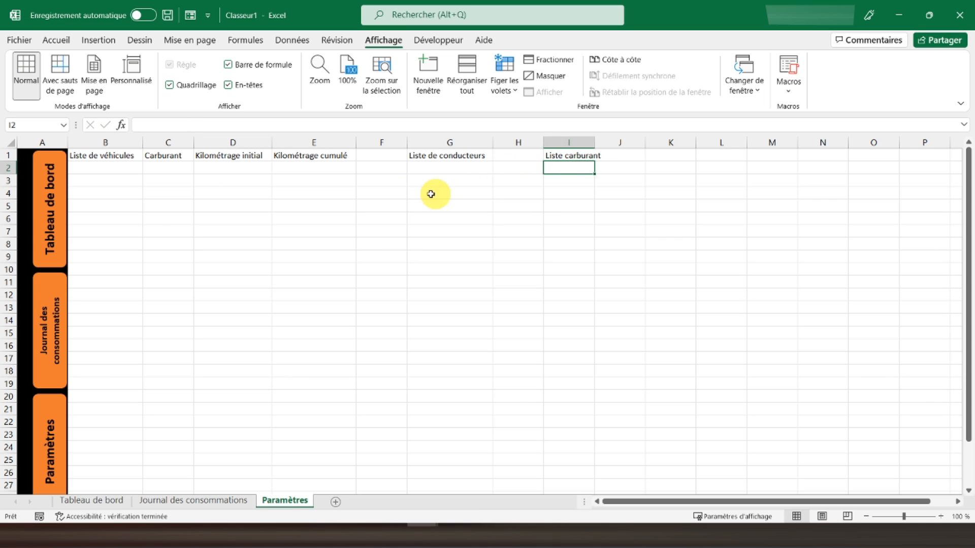
- Fill the header cells B1:E1, G1 and I1 with orange and make their text bold
{"action": "left_click", "coordinate": [112, 151]}
{"action": "left_click_drag", "start_coordinate": [103, 153], "coordinate": [292, 153]}
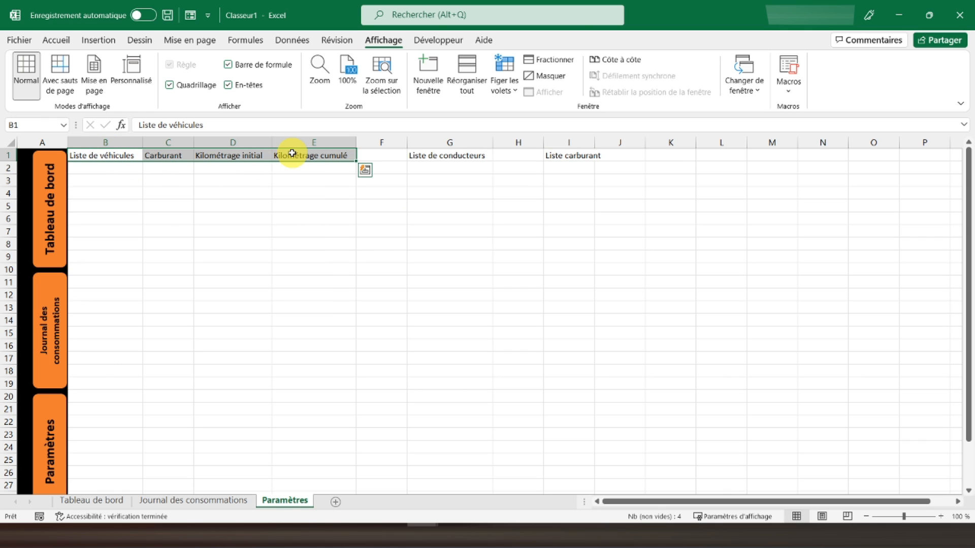
{"action": "left_click", "coordinate": [448, 155], "text": "ctrl"}
{"action": "left_click", "coordinate": [566, 155], "text": "ctrl"}
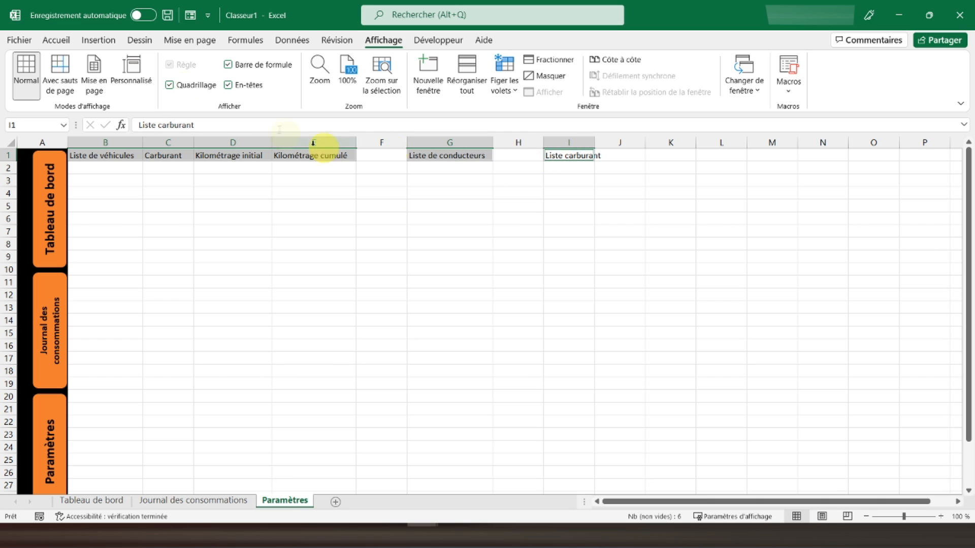
{"action": "left_click", "coordinate": [56, 40]}
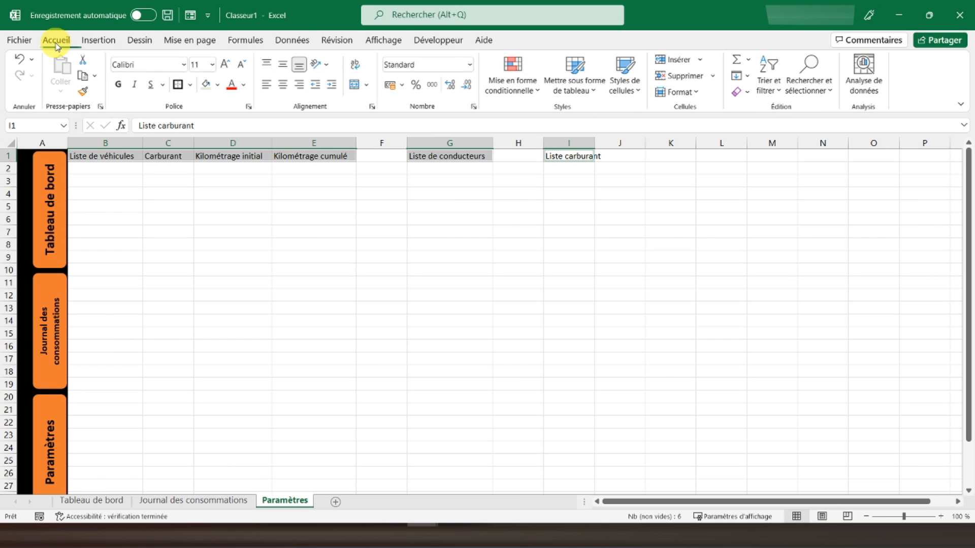
{"action": "left_click", "coordinate": [220, 87]}
{"action": "left_click", "coordinate": [262, 152]}
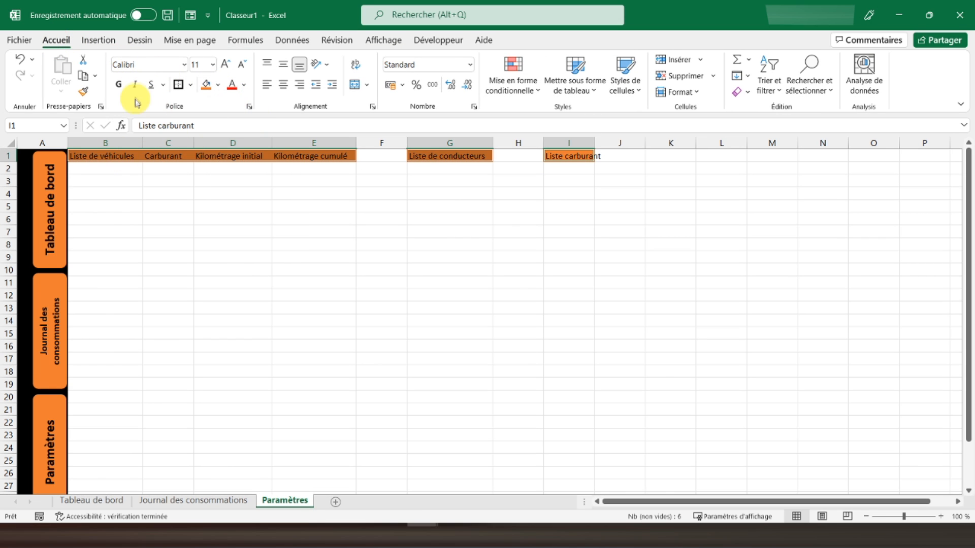
{"action": "left_click", "coordinate": [118, 85]}
- Add an outline border around each header cell in B1:E1, G1 and I1, and widen column I to fit its header
{"action": "left_click", "coordinate": [106, 157]}
{"action": "left_click", "coordinate": [178, 86]}
{"action": "key", "text": "Right"}
{"action": "left_click", "coordinate": [177, 87]}
{"action": "key", "text": "Right"}
{"action": "left_click", "coordinate": [176, 86]}
{"action": "key", "text": "Right"}
{"action": "left_click", "coordinate": [176, 87]}
{"action": "key", "text": "Right"}
{"action": "key", "text": "Right"}
{"action": "left_click", "coordinate": [176, 86]}
{"action": "key", "text": "Right"}
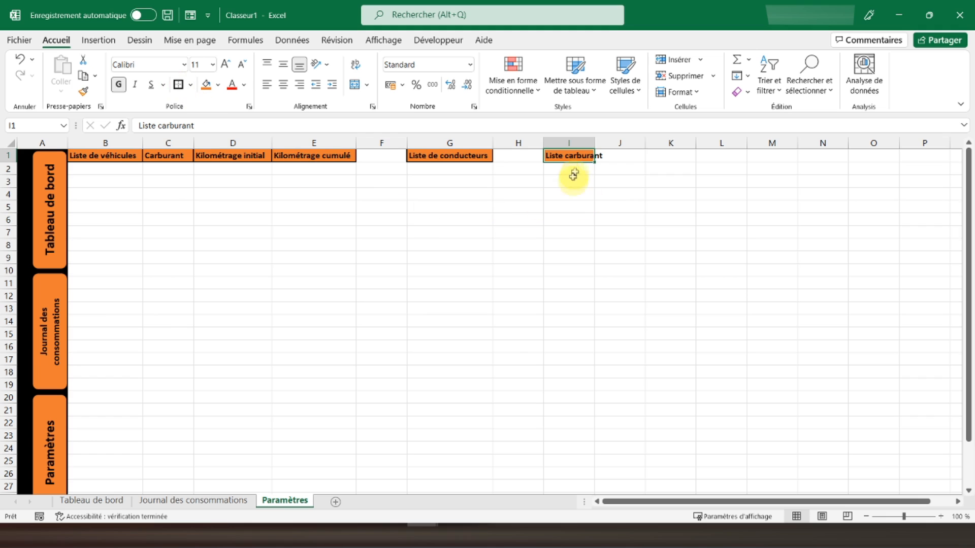
{"action": "left_click_drag", "start_coordinate": [593, 139], "coordinate": [605, 140]}
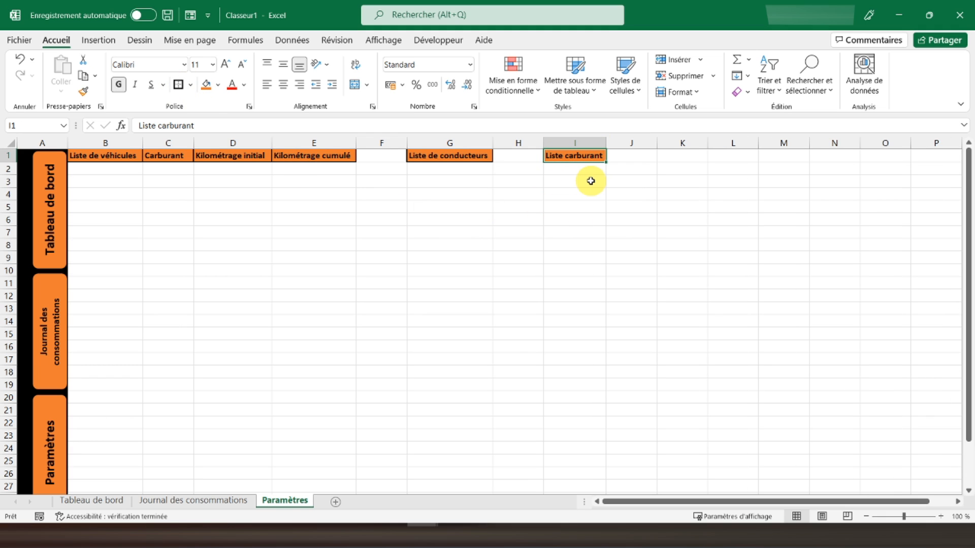
- Give the vehicle table range B2:E11 a thick outline with fine dotted inner horizontal and vertical borders
{"action": "left_click", "coordinate": [92, 172]}
{"action": "mouse_move", "coordinate": [92, 173]}
{"action": "left_mouse_down"}
{"action": "mouse_move", "coordinate": [119, 253]}
{"action": "mouse_move", "coordinate": [115, 281]}
{"action": "mouse_move", "coordinate": [310, 284]}
{"action": "left_mouse_up"}
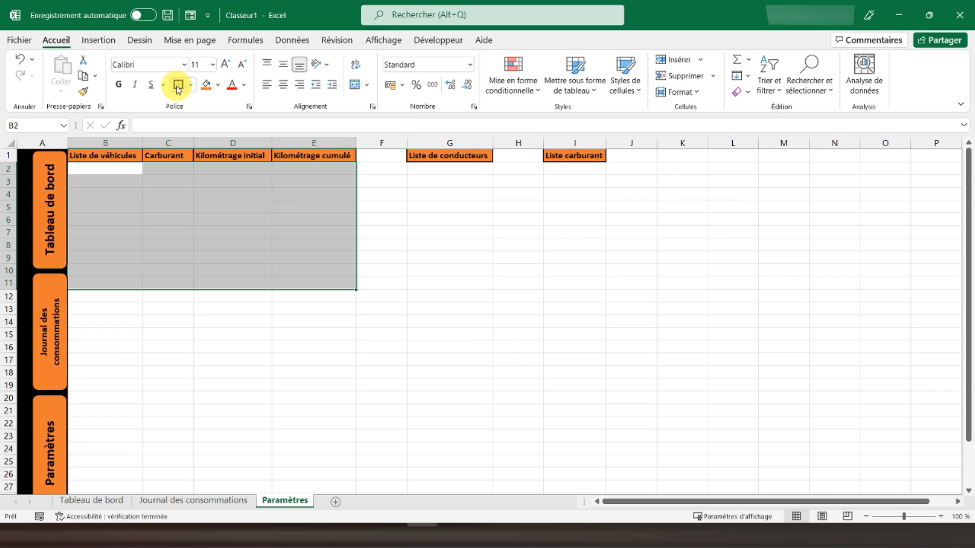
{"action": "left_click", "coordinate": [194, 85]}
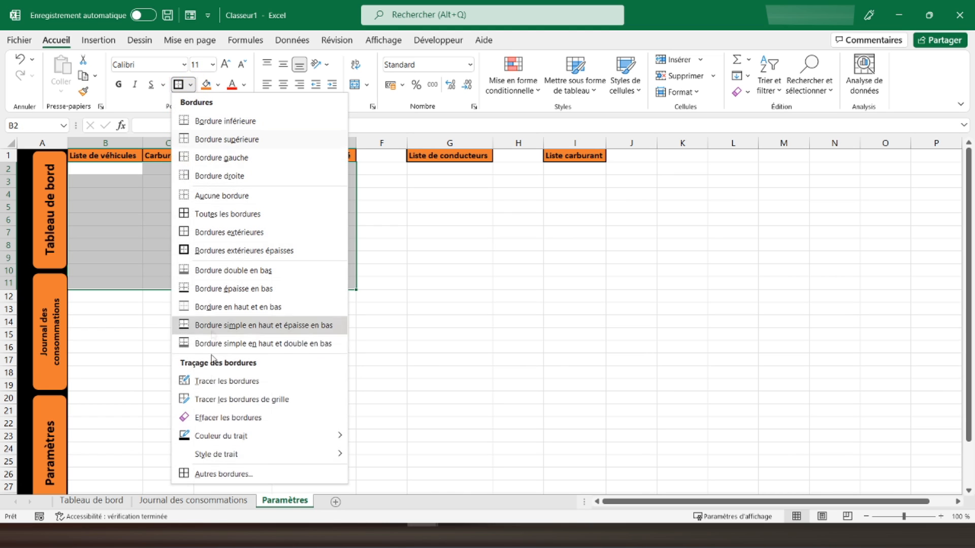
{"action": "left_click", "coordinate": [216, 471]}
{"action": "left_click", "coordinate": [642, 163]}
{"action": "left_click", "coordinate": [788, 222]}
{"action": "left_click", "coordinate": [810, 211]}
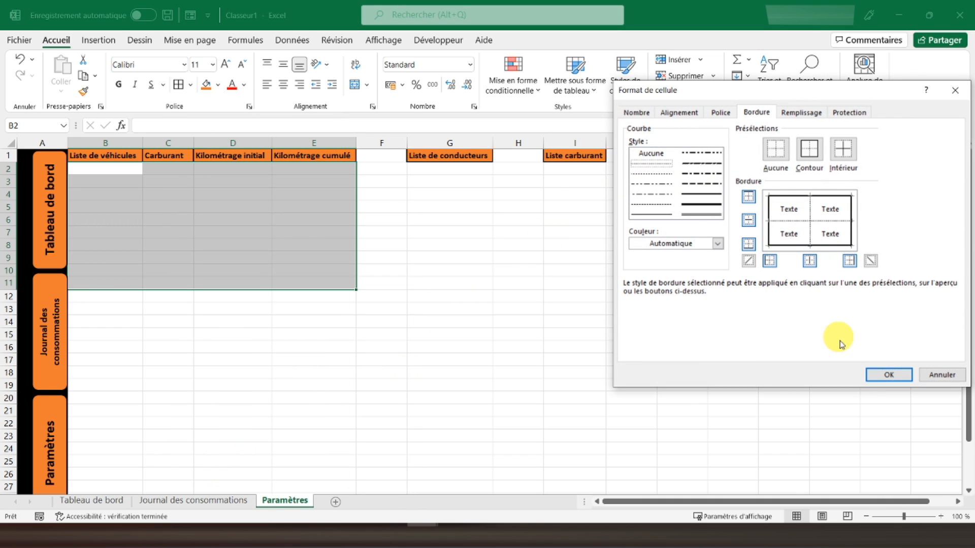
{"action": "left_click", "coordinate": [883, 374]}
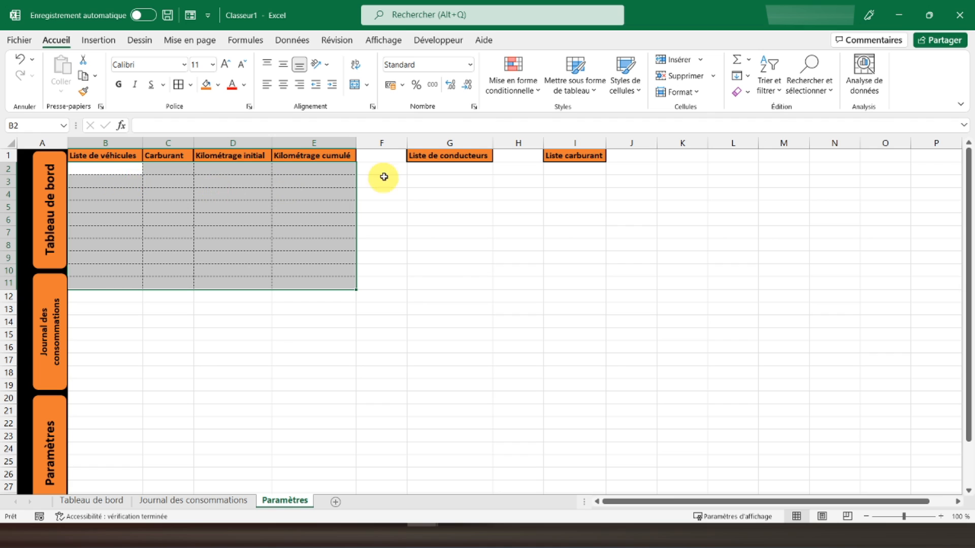
- Give the driver list range G2:G11 an outer border with fine dotted lines between its rows
{"action": "left_click_drag", "start_coordinate": [444, 168], "coordinate": [441, 280]}
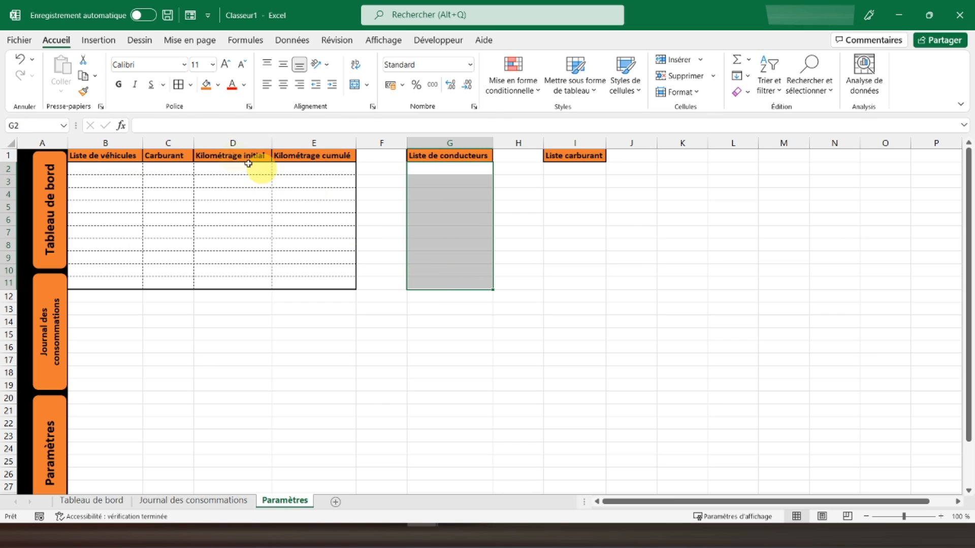
{"action": "left_click", "coordinate": [191, 87]}
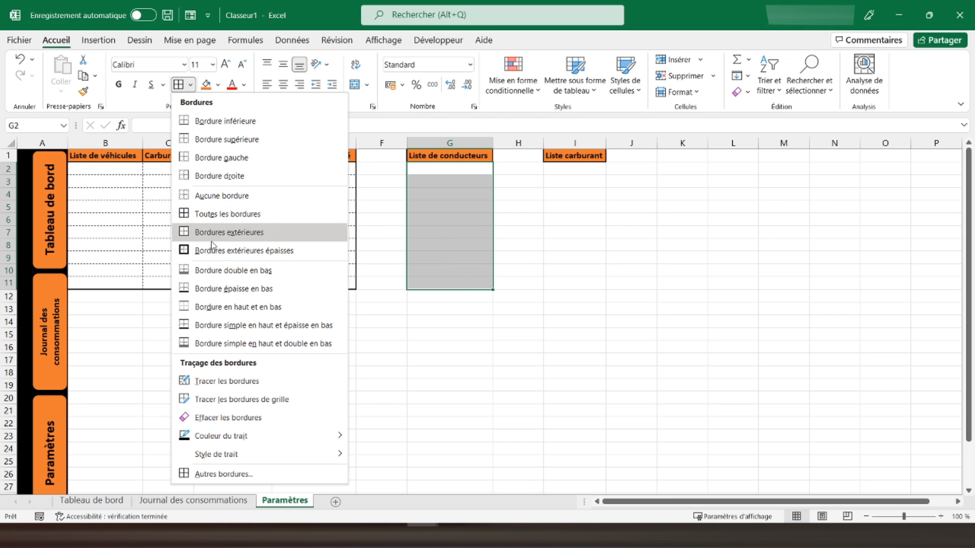
{"action": "left_click", "coordinate": [206, 232]}
{"action": "left_click", "coordinate": [192, 86]}
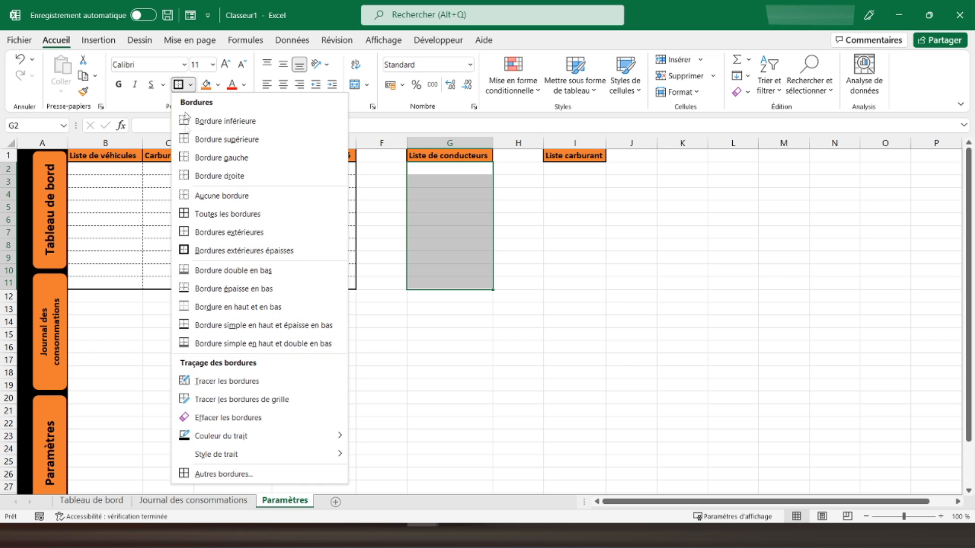
{"action": "left_click", "coordinate": [219, 472]}
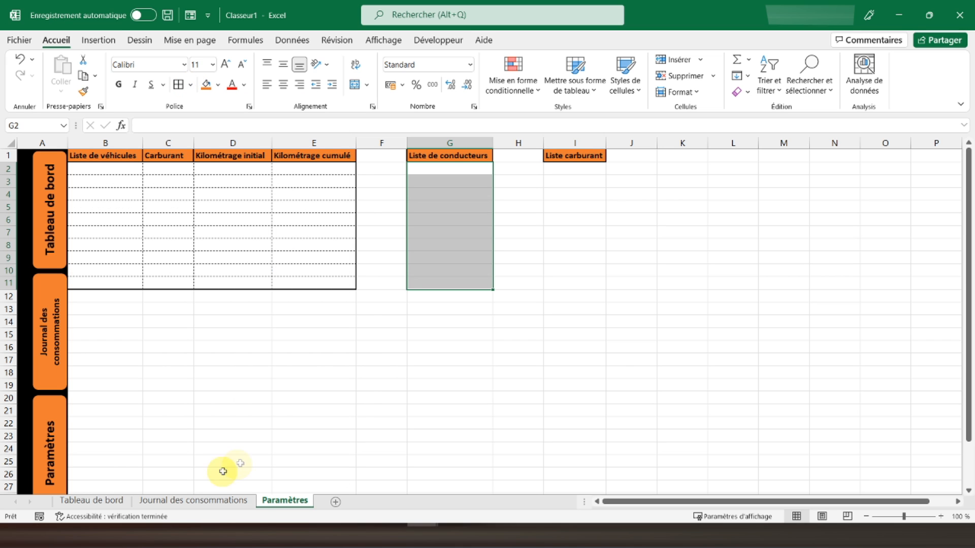
{"action": "left_click", "coordinate": [637, 163]}
{"action": "left_click", "coordinate": [777, 221]}
{"action": "left_click", "coordinate": [888, 375]}
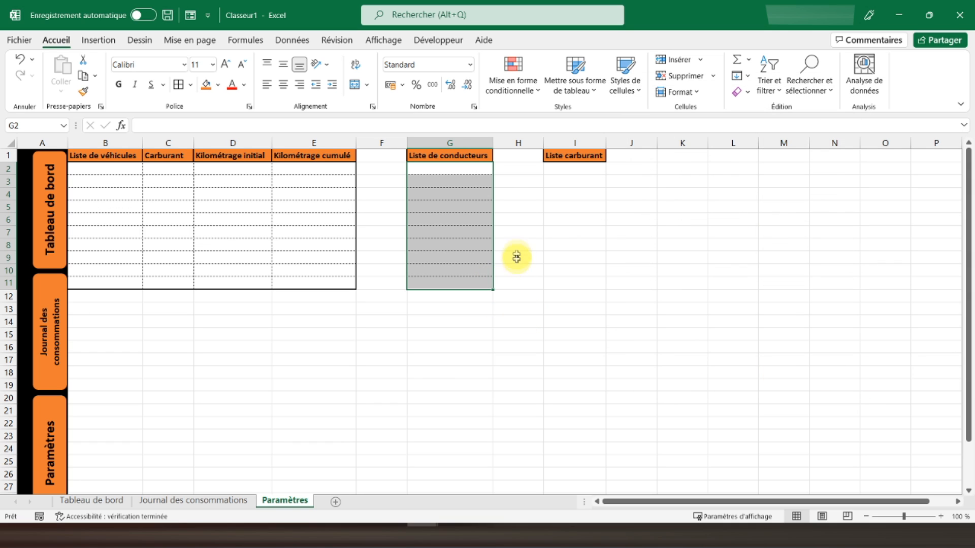
- Give the fuel list range I2:I6 a thick outline with fine dotted lines between its rows
{"action": "left_click", "coordinate": [563, 170]}
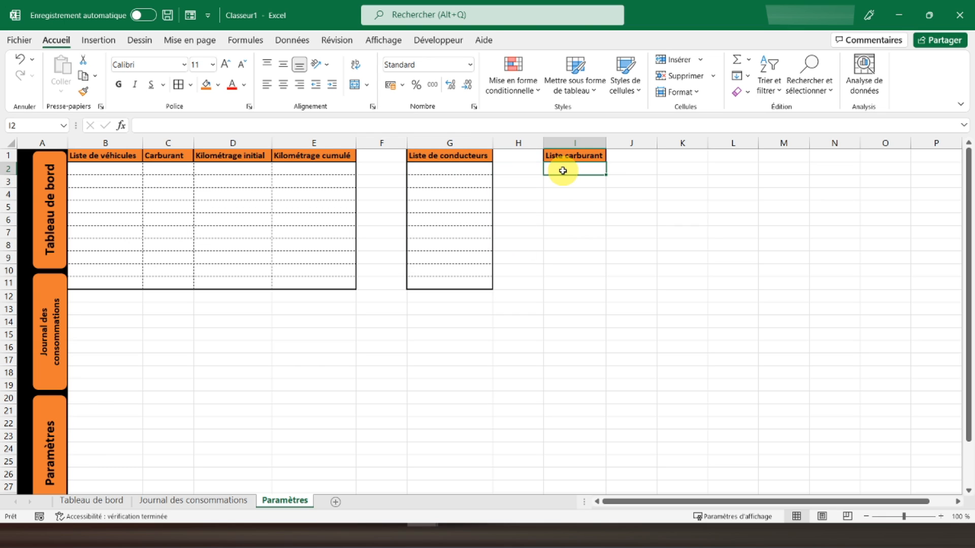
{"action": "left_click_drag", "start_coordinate": [562, 171], "coordinate": [565, 223]}
{"action": "left_click", "coordinate": [190, 85]}
{"action": "left_click", "coordinate": [229, 473]}
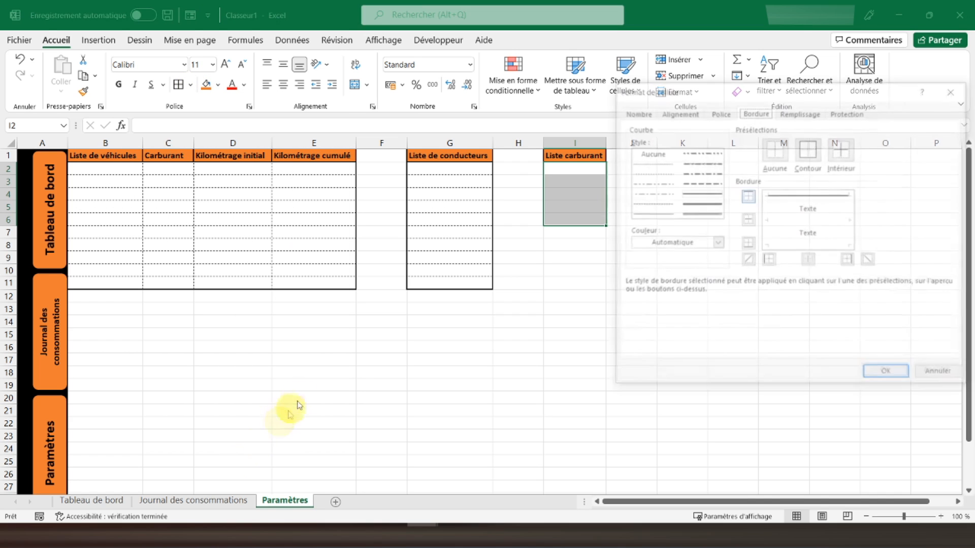
{"action": "left_click", "coordinate": [701, 196]}
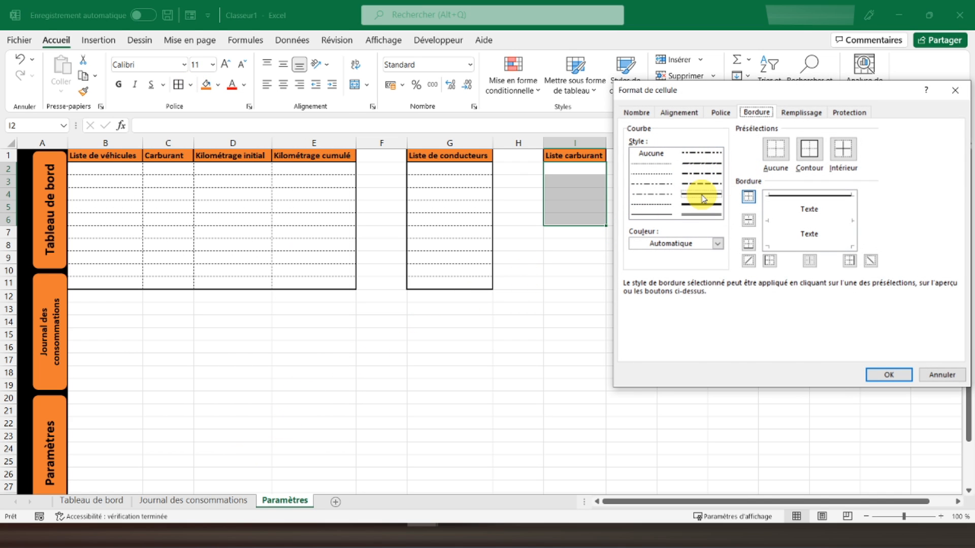
{"action": "left_click", "coordinate": [809, 149]}
{"action": "left_click", "coordinate": [651, 163]}
{"action": "left_click", "coordinate": [809, 220]}
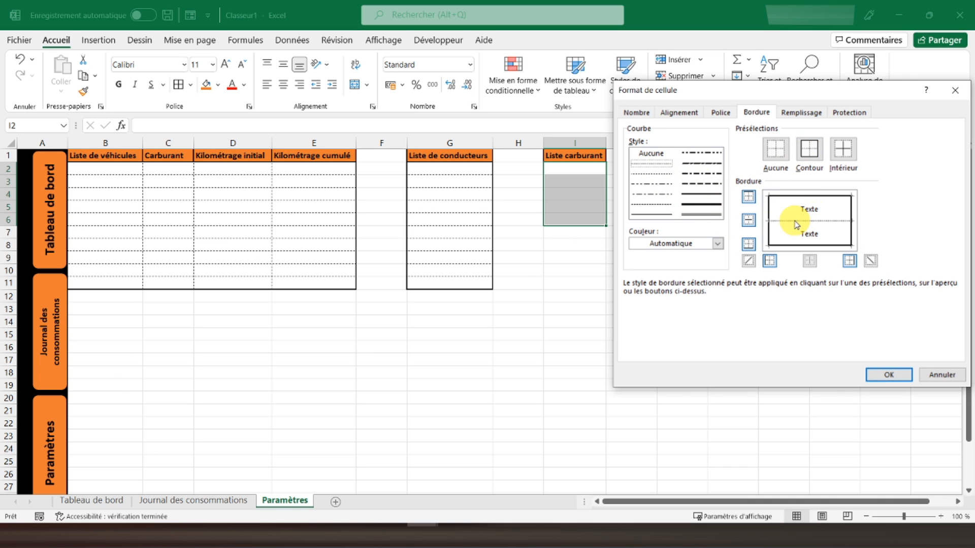
{"action": "left_click", "coordinate": [869, 371]}
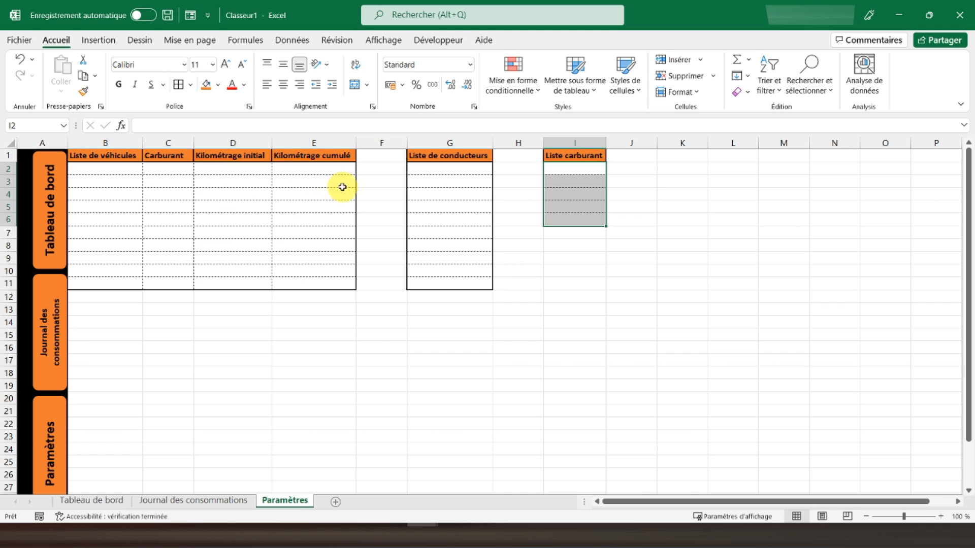
- Fill the input ranges I2:I6, G2:G11, D2:D11 and B2:C11 with light green
{"action": "left_click", "coordinate": [218, 85]}
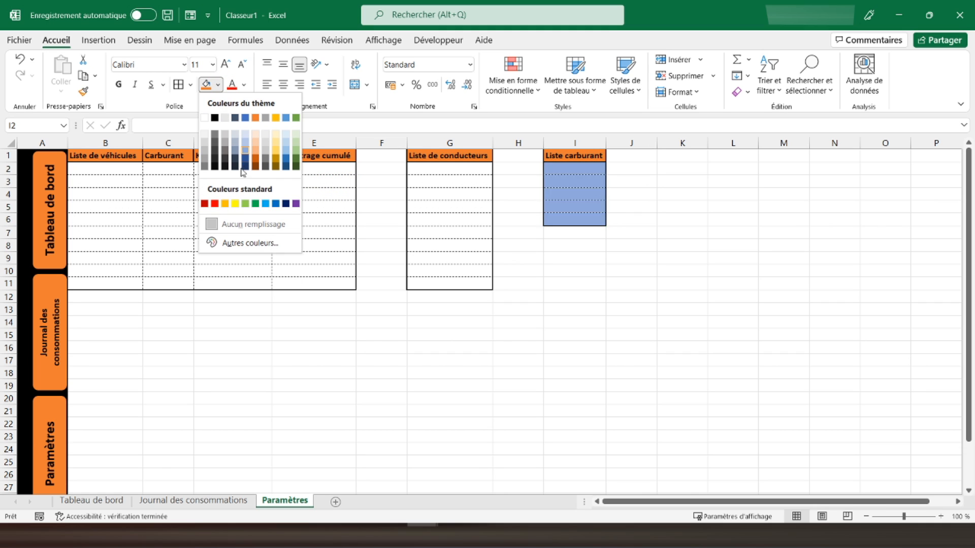
{"action": "left_click", "coordinate": [296, 142]}
{"action": "left_click_drag", "start_coordinate": [434, 171], "coordinate": [437, 284]}
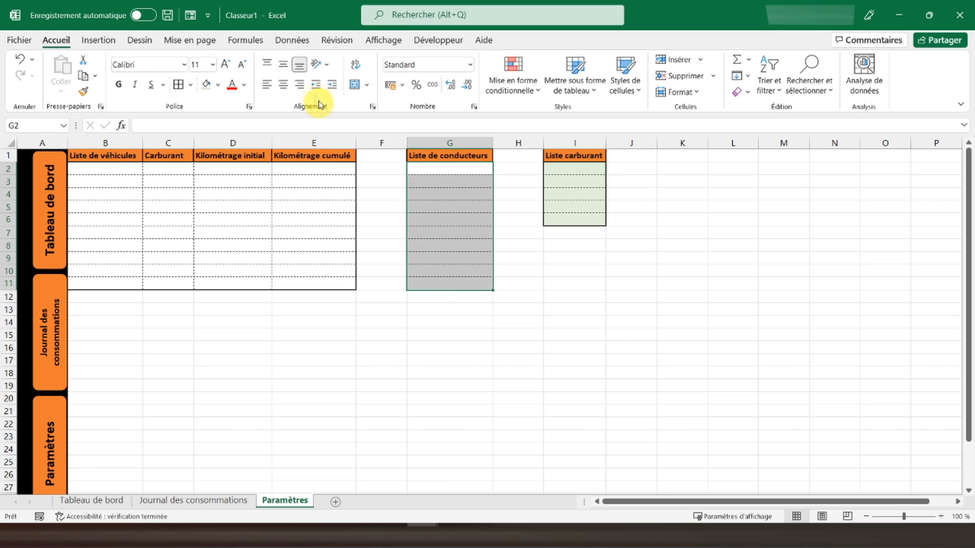
{"action": "left_click", "coordinate": [206, 84]}
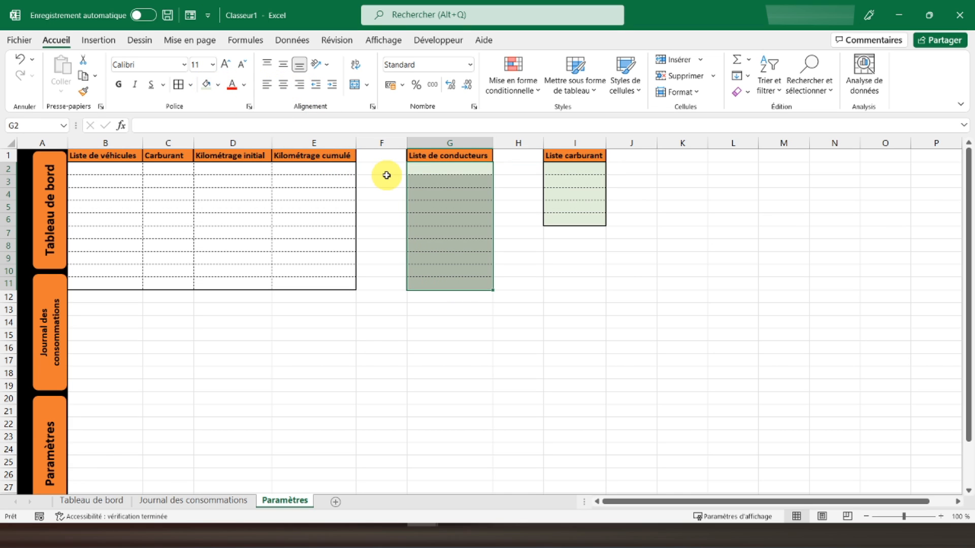
{"action": "left_click_drag", "start_coordinate": [233, 170], "coordinate": [220, 284]}
{"action": "left_click", "coordinate": [206, 85]}
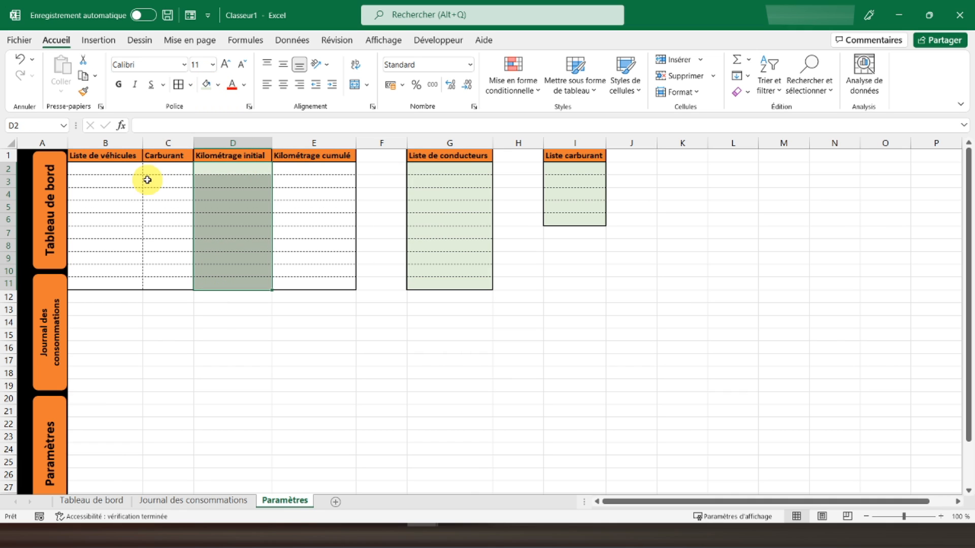
{"action": "left_click_drag", "start_coordinate": [89, 170], "coordinate": [148, 282]}
{"action": "left_click", "coordinate": [206, 84]}
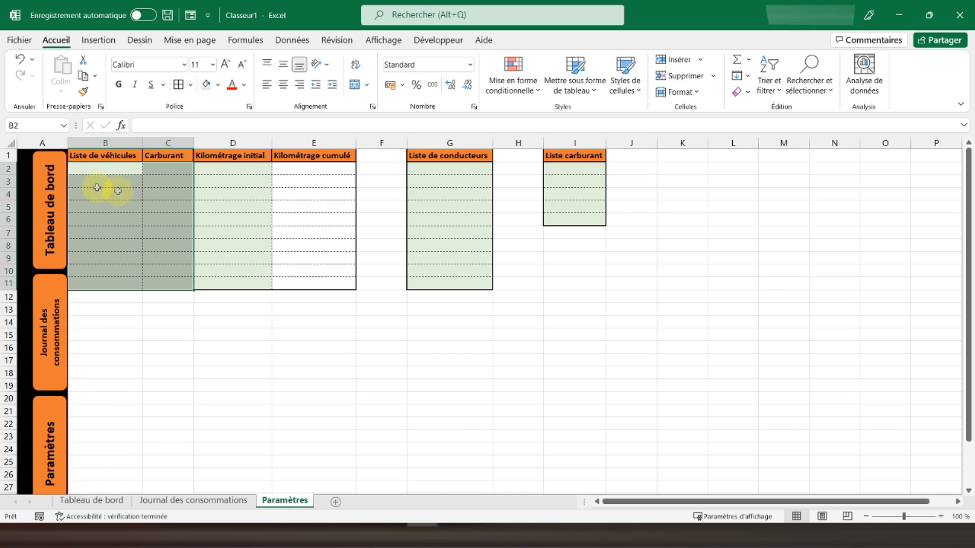
- Centre the text of the whole header row 1 horizontally
{"action": "left_click", "coordinate": [8, 155]}
{"action": "left_click", "coordinate": [283, 84]}
{"action": "left_click", "coordinate": [320, 186]}
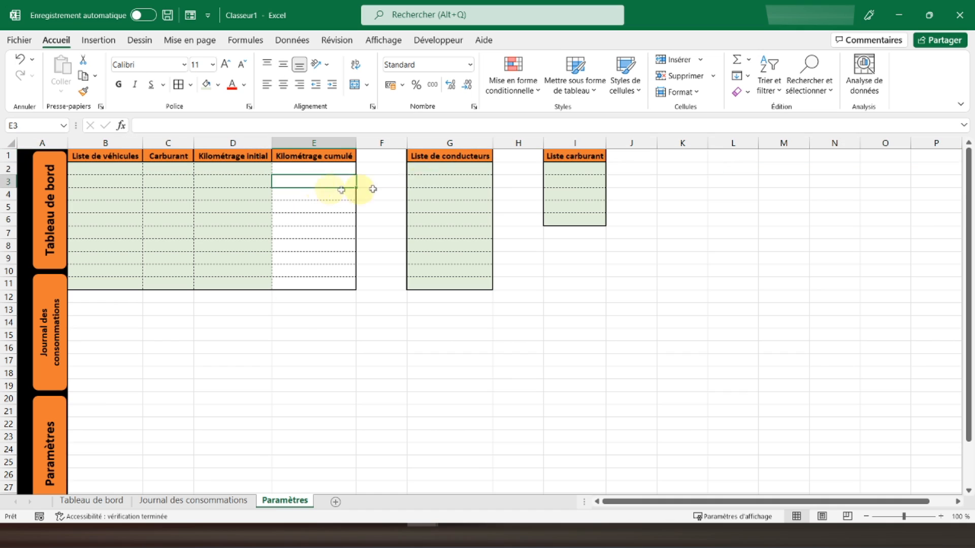
- Fill the cumulative mileage cells E2:E11 with light grey
{"action": "left_click_drag", "start_coordinate": [311, 168], "coordinate": [316, 283]}
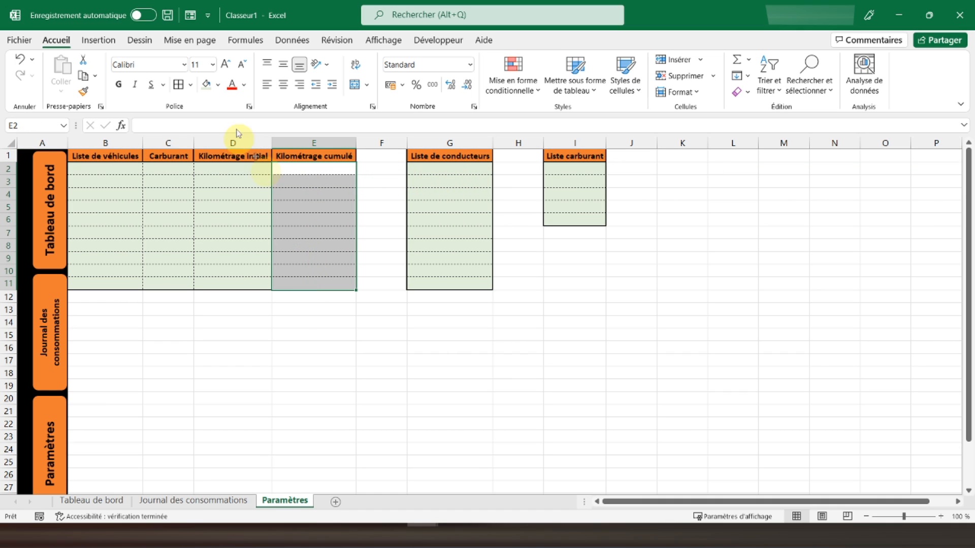
{"action": "left_click", "coordinate": [219, 88]}
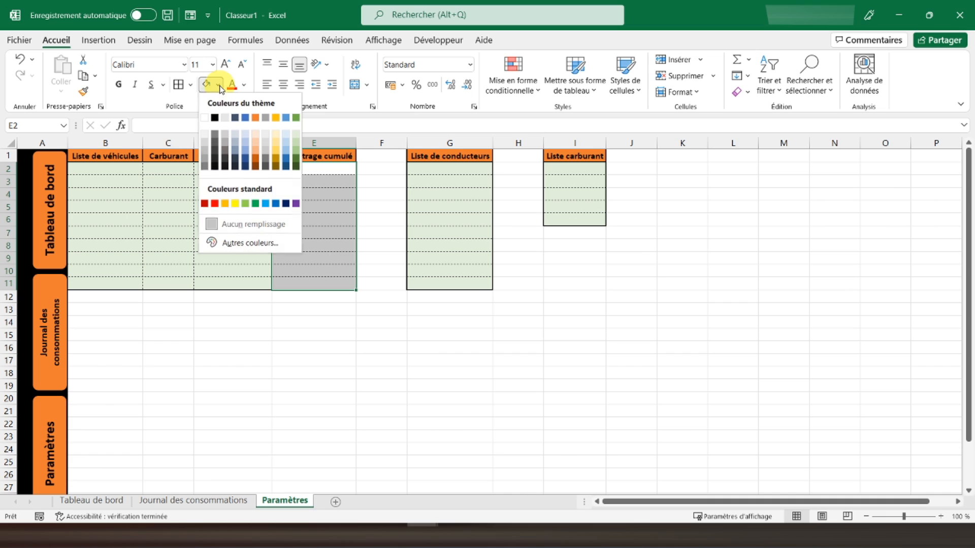
{"action": "left_click", "coordinate": [223, 121]}
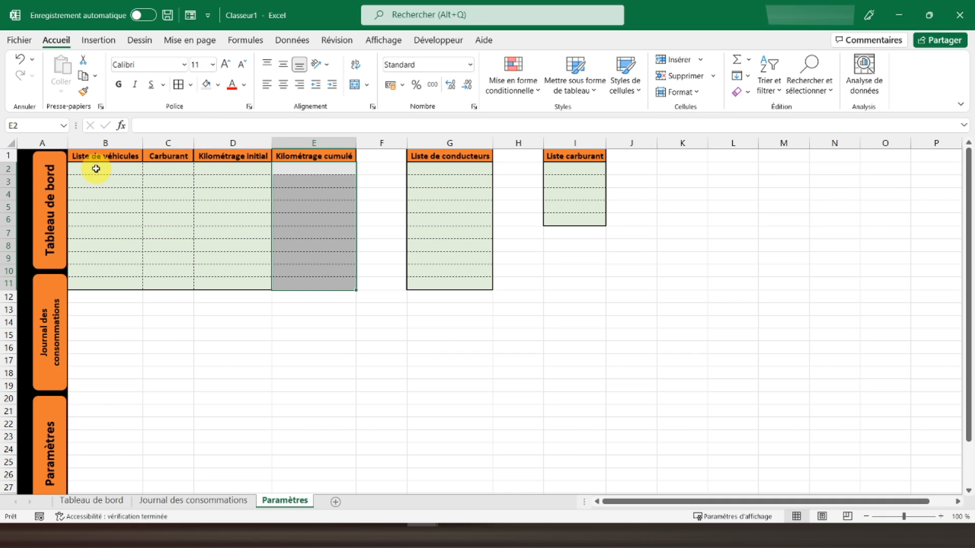
- Select cell A1 and hide the gridlines on the Paramètres sheet
{"action": "left_click", "coordinate": [84, 157]}
{"action": "left_click", "coordinate": [20, 156]}
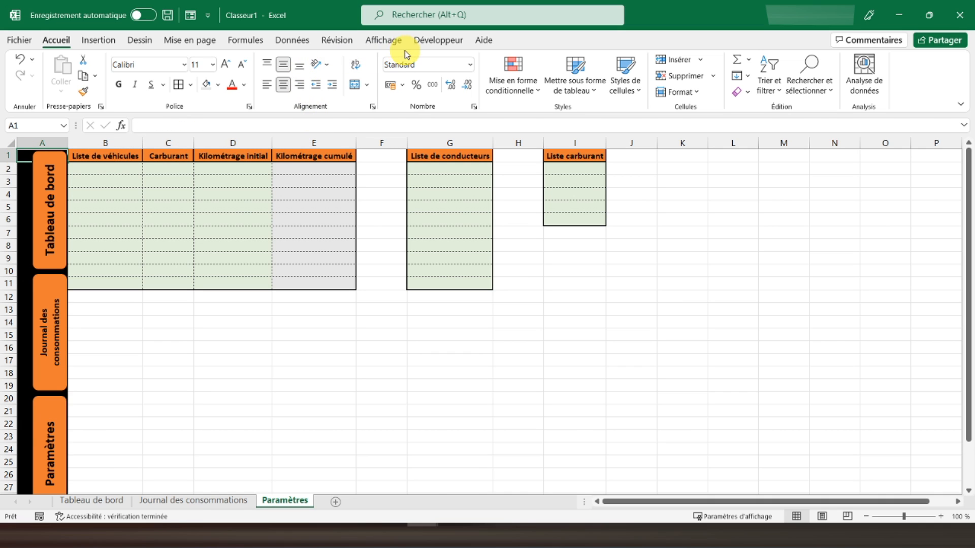
{"action": "left_click", "coordinate": [385, 42]}
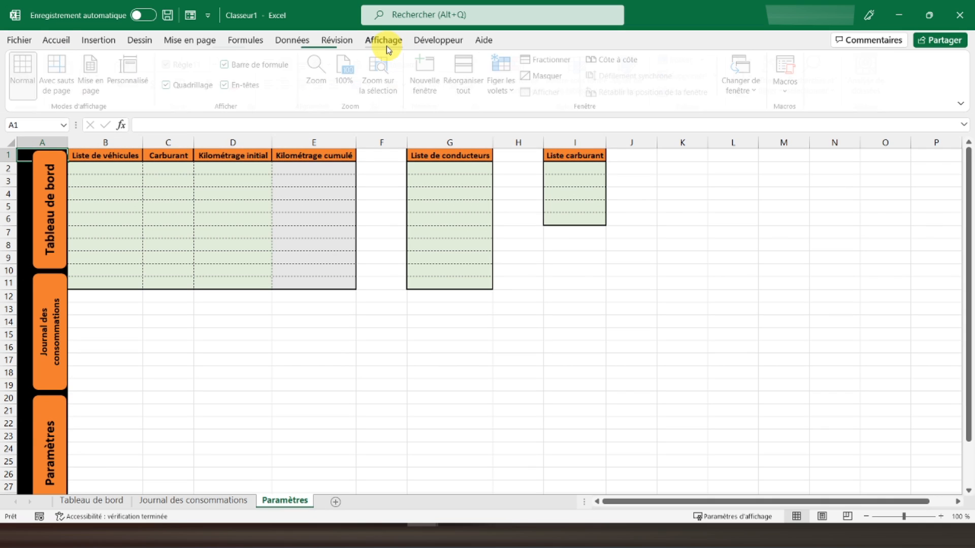
{"action": "left_click", "coordinate": [196, 92]}
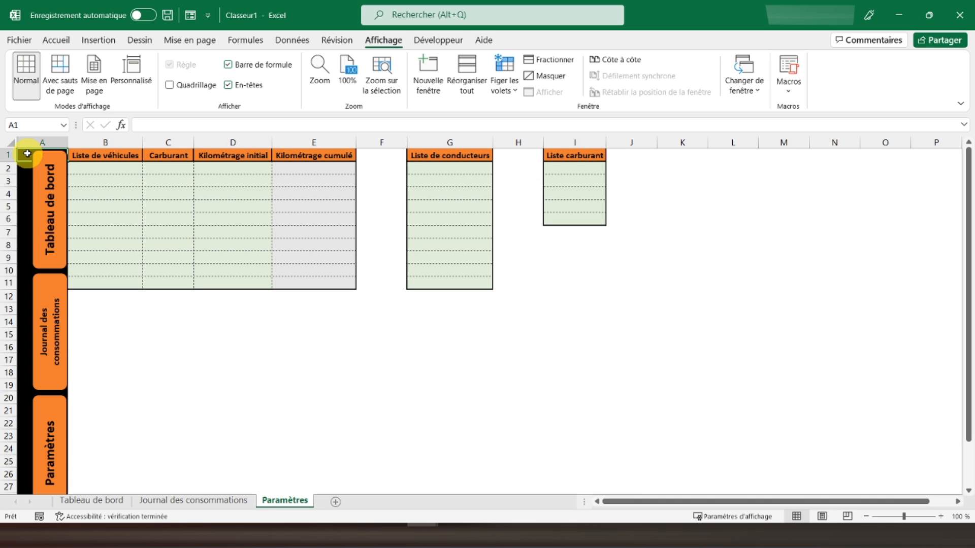
- Test the navigation buttons by moving between the Journal des consommations, Tableau de bord and Paramètres sheets, ending on Tableau de bord
{"action": "left_click", "coordinate": [55, 368]}
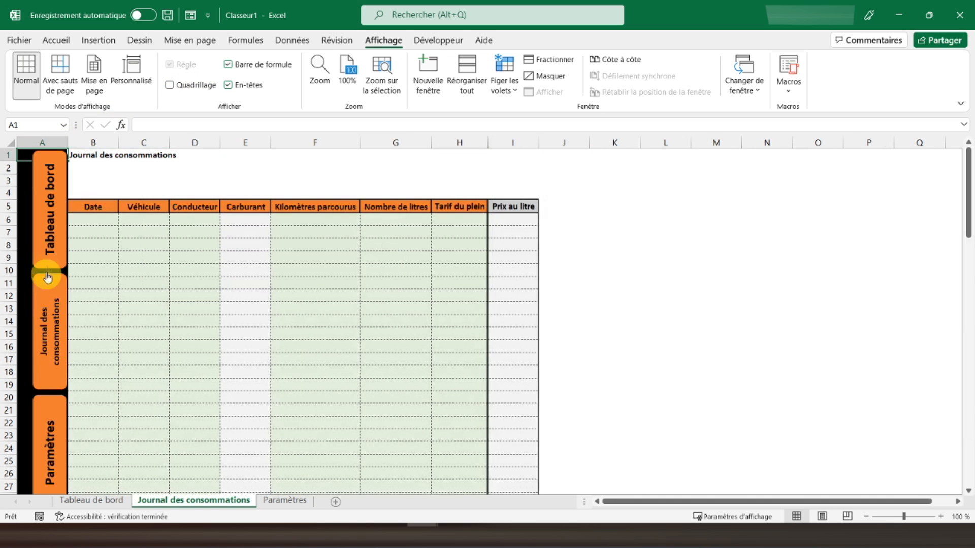
{"action": "left_click", "coordinate": [42, 236]}
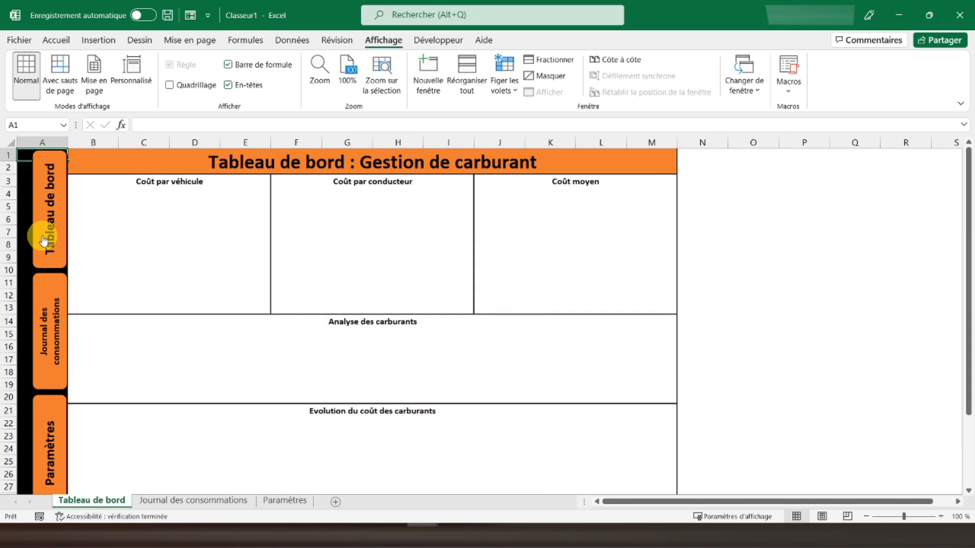
{"action": "left_click", "coordinate": [52, 313]}
{"action": "left_click", "coordinate": [50, 401]}
{"action": "left_click", "coordinate": [51, 325]}
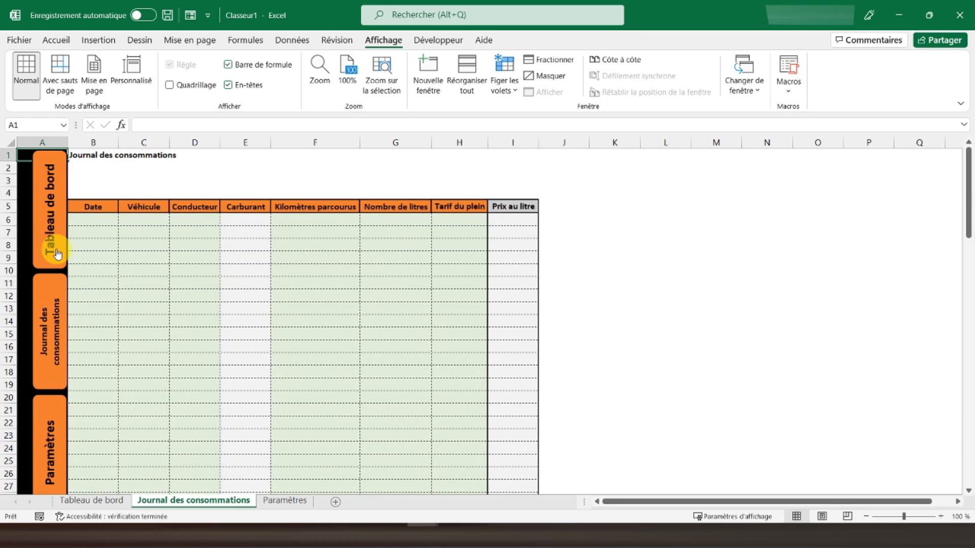
{"action": "left_click", "coordinate": [58, 255]}
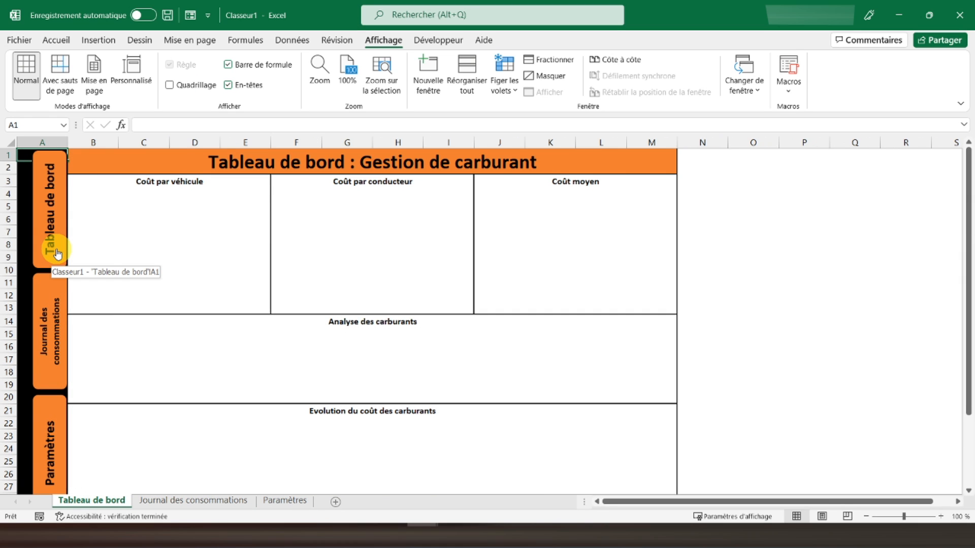